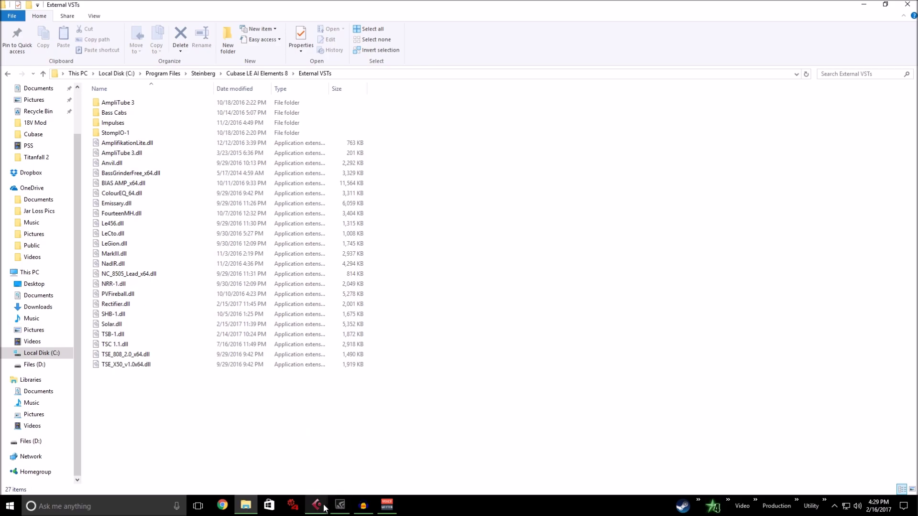
- Review the External VSTs folder and its location inside the Cubase LE AI Elements 8 program folder
mouse_move(324, 508)
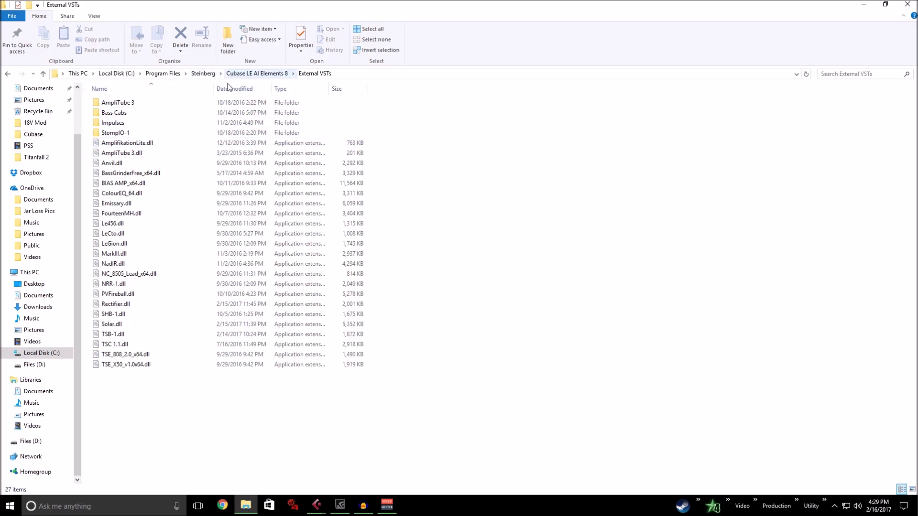
left_click(248, 74)
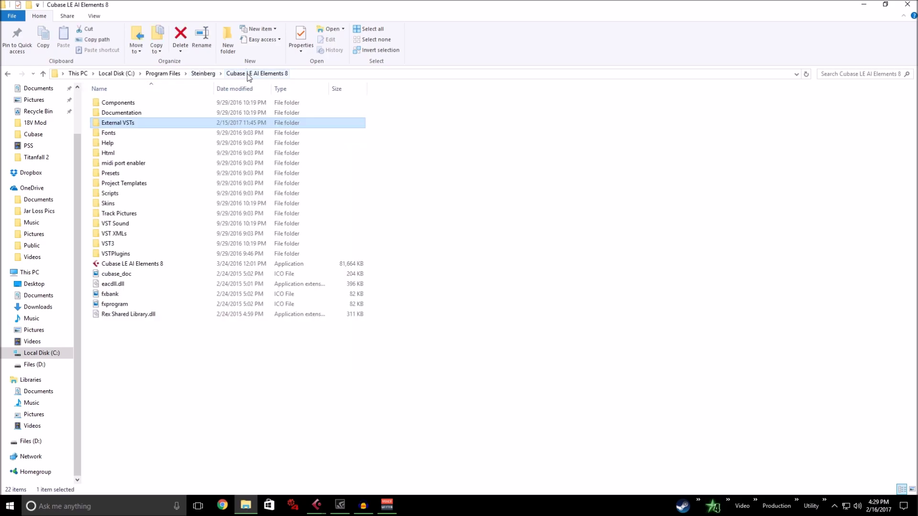
double_click(184, 123)
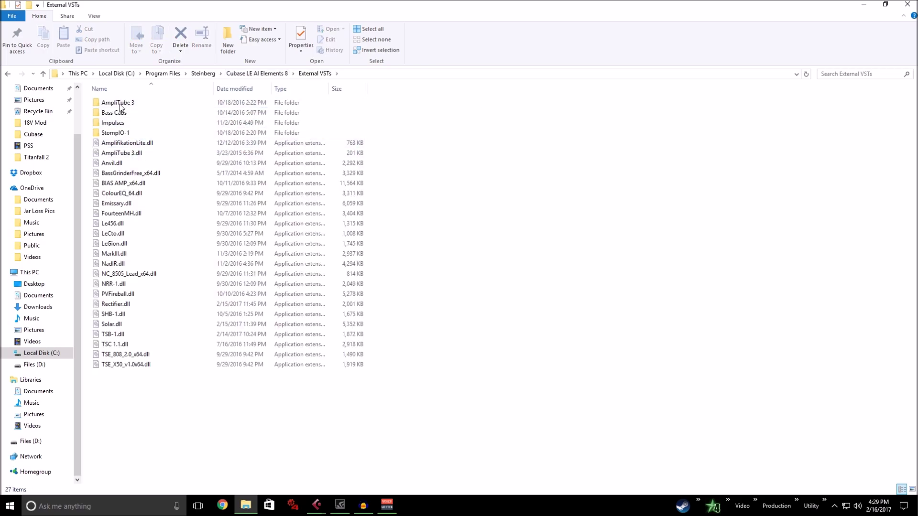
key("BackSpace")
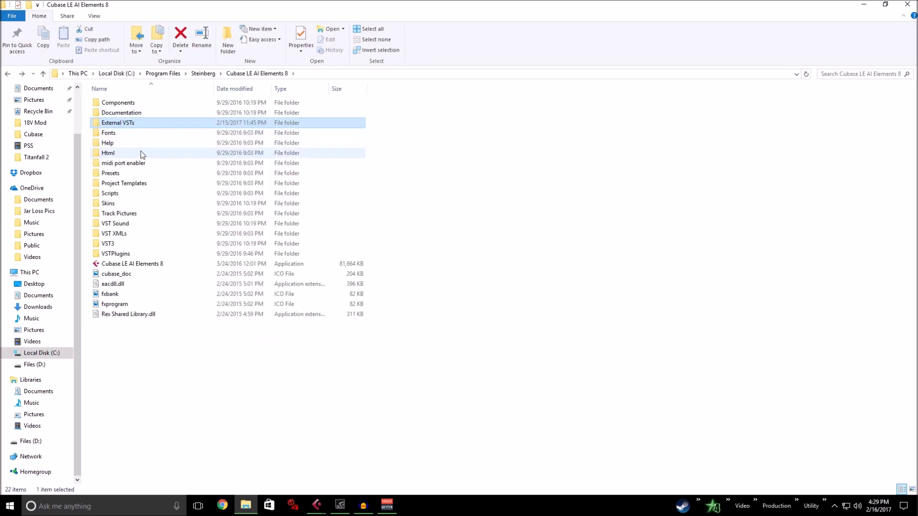
double_click(142, 124)
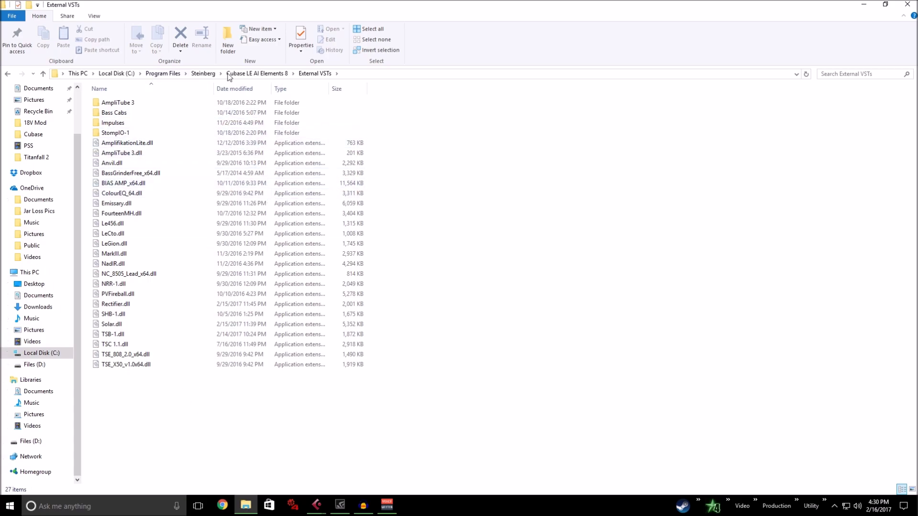
- Switch to the Cubase project and open the Plug-in Manager
left_click(316, 505)
left_click(243, 478)
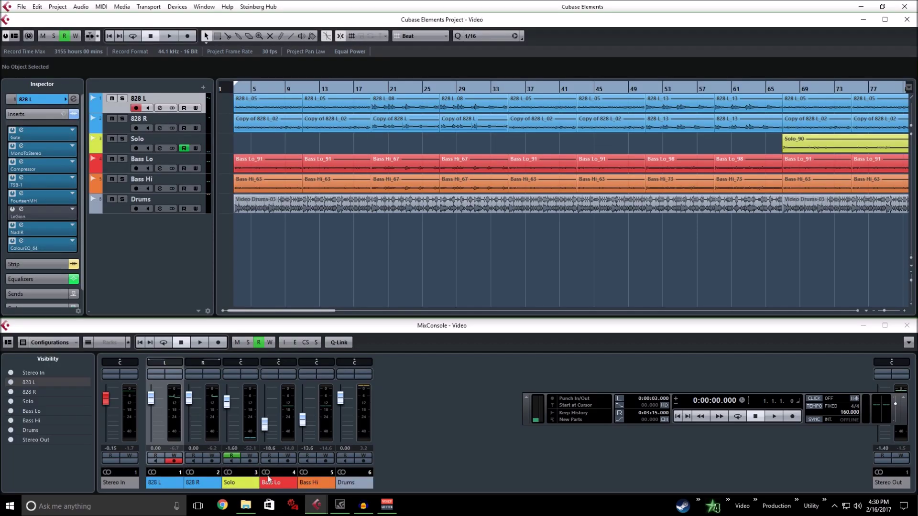
left_click(183, 8)
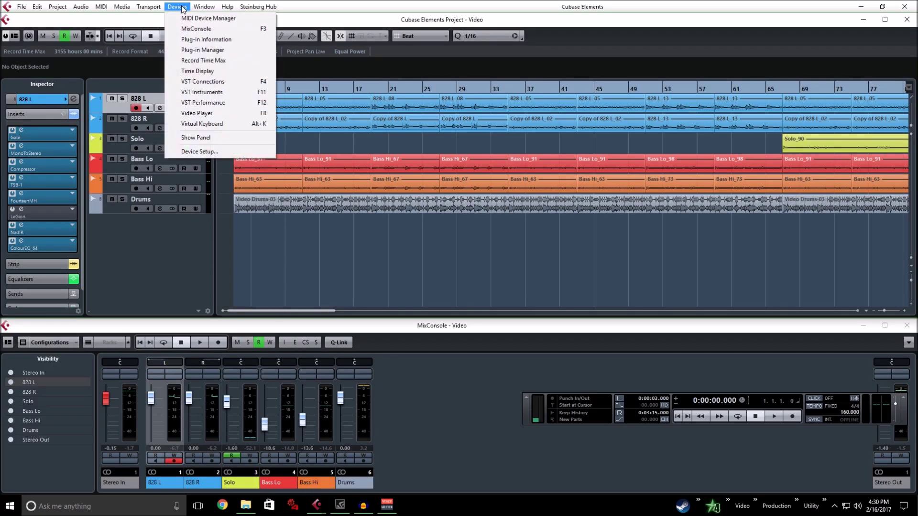
left_click(202, 50)
left_click_drag(302, 111, 296, 97)
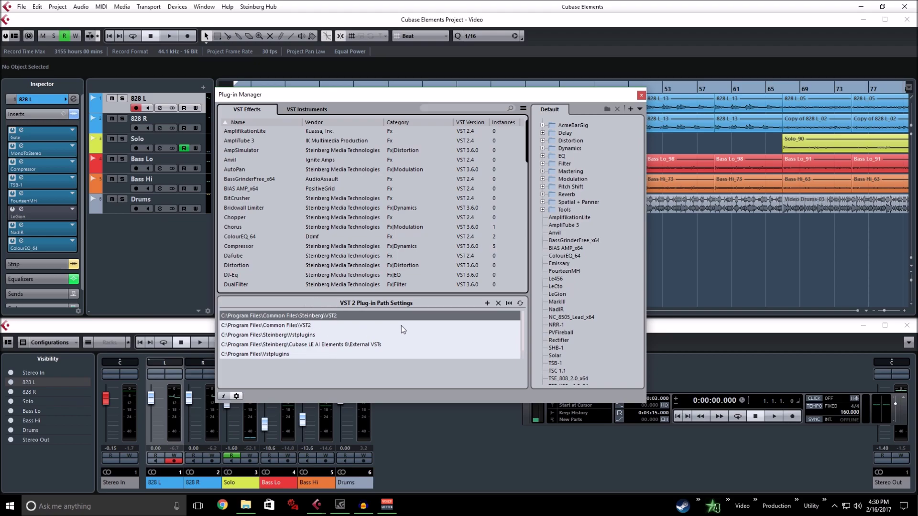
left_click(487, 303)
scroll(461, 299, "down", 10)
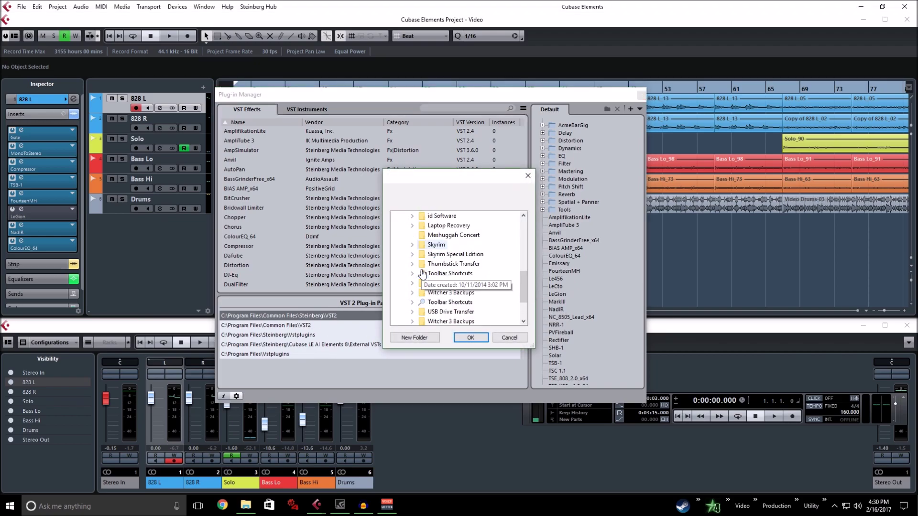
left_click(508, 337)
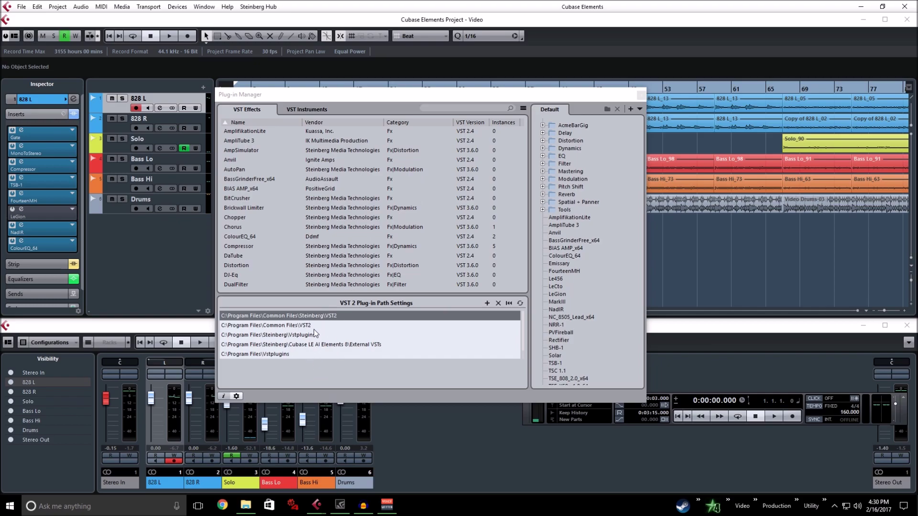
- Rescan the VST 2 plug-in paths for new plug-ins, then close the Plug-in Manager
left_click(523, 305)
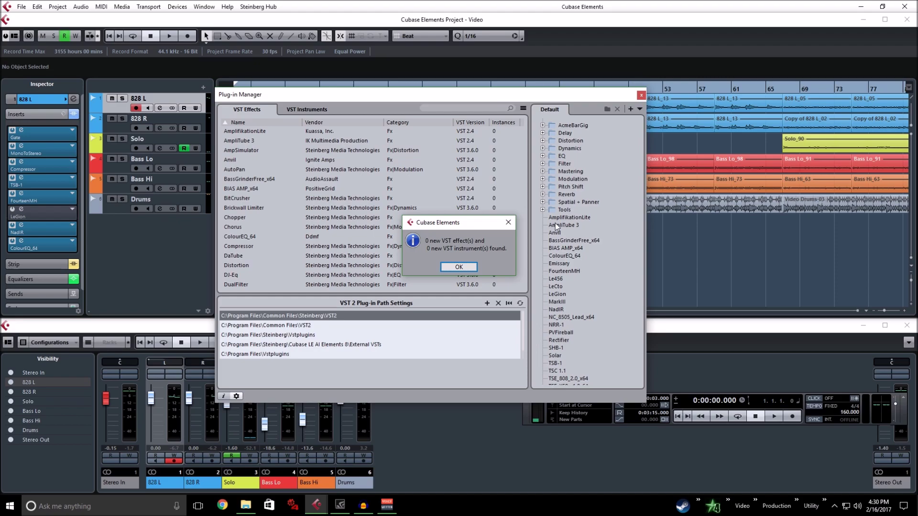
left_click(509, 225)
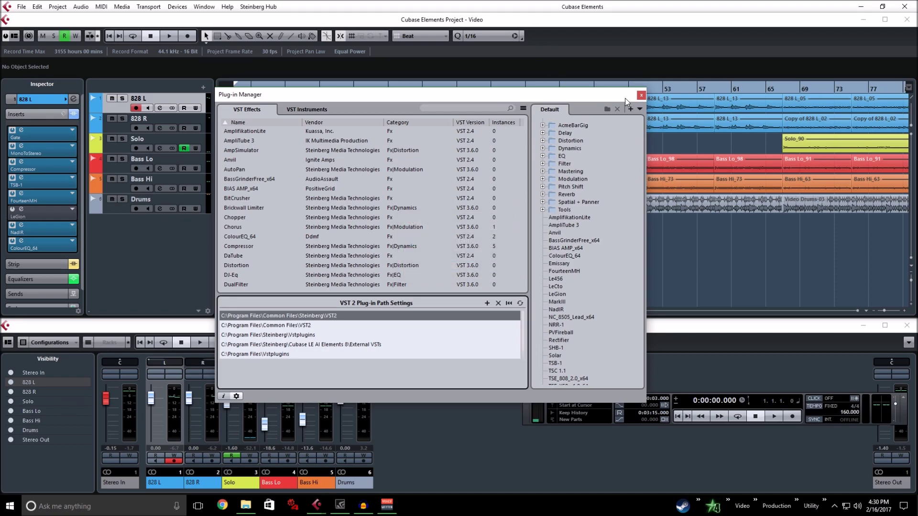
left_click(641, 95)
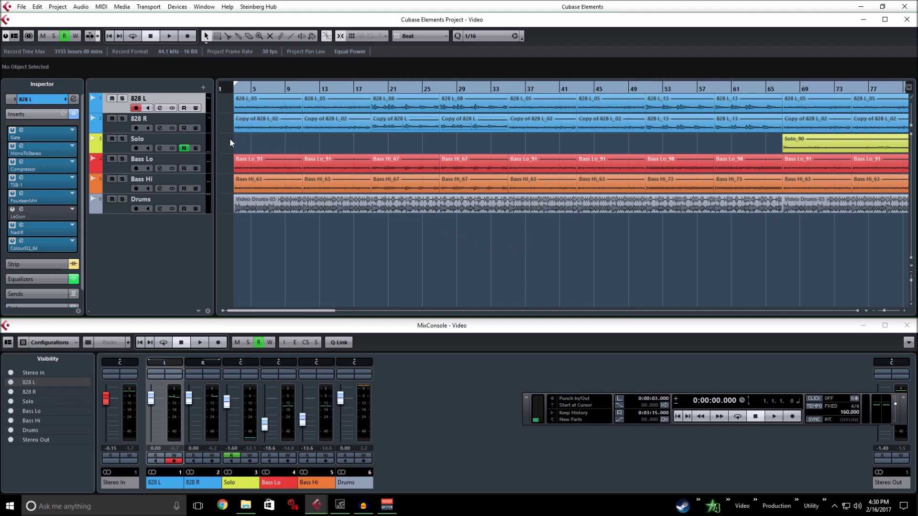
- Disarm recording on the 828 L track and move the playhead to the left locator at bar 3
left_click(136, 108)
left_click(221, 90)
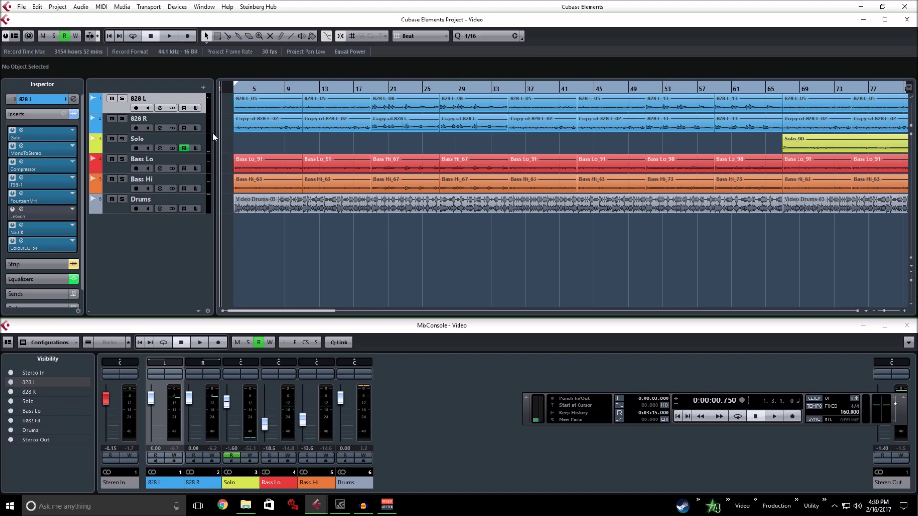
left_click(109, 38)
key("KP_1")
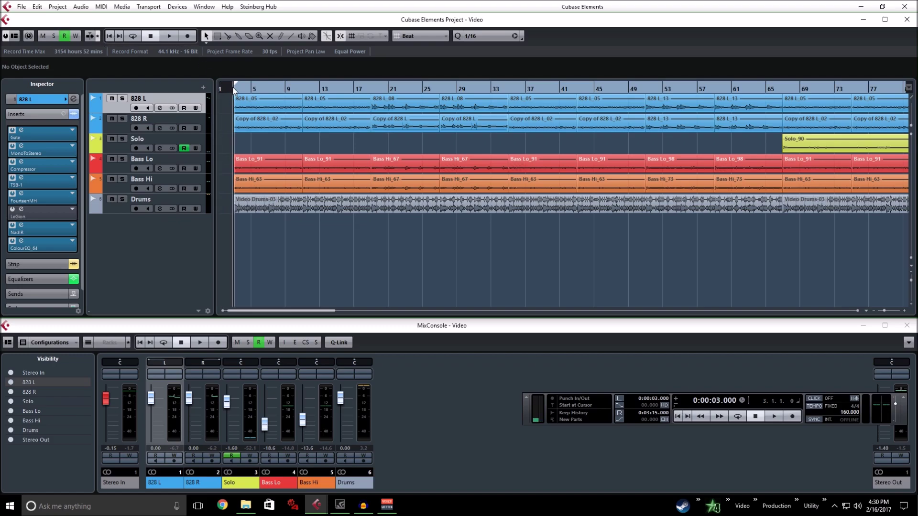
- Listen to the full mix from bar 3 for a few seconds, then stop playback
left_click(176, 40)
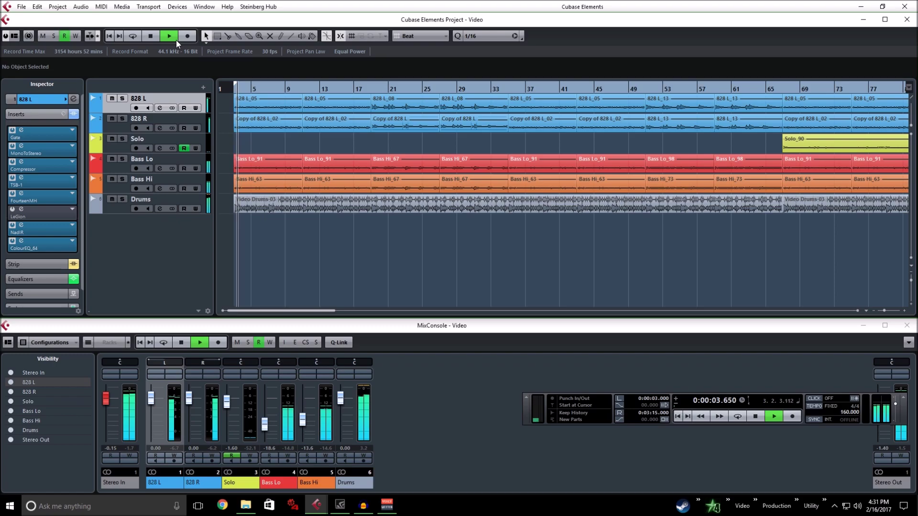
right_click(176, 40)
left_click(163, 62)
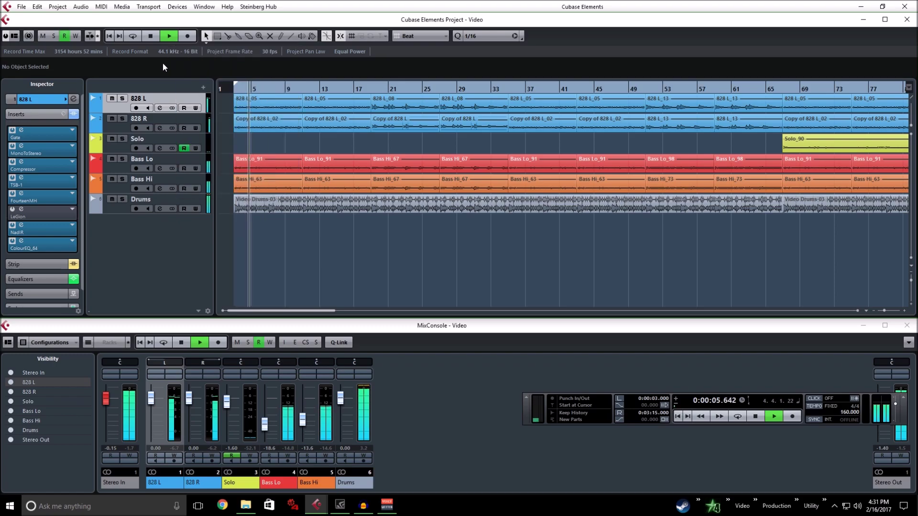
left_click(155, 40)
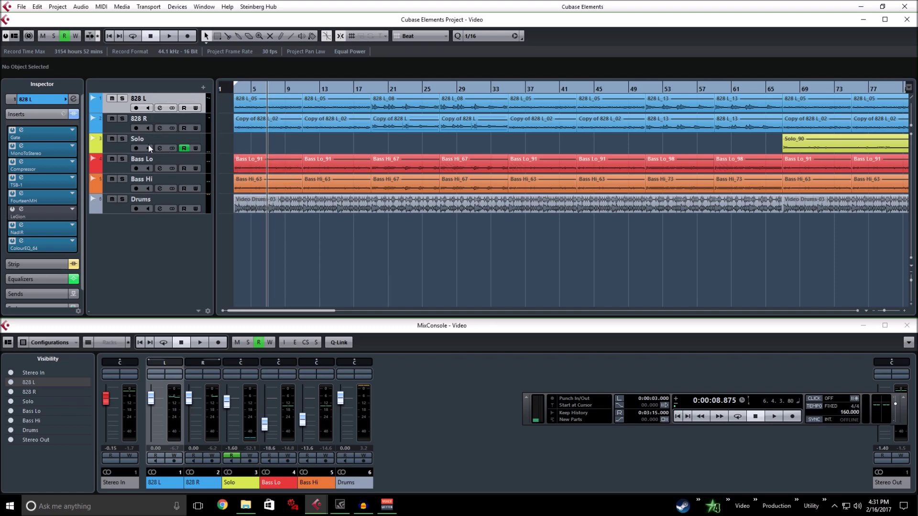
- Solo the 828 L, 828 R, Bass Lo and Bass Hi tracks with the playhead back at bar 3
key("h")
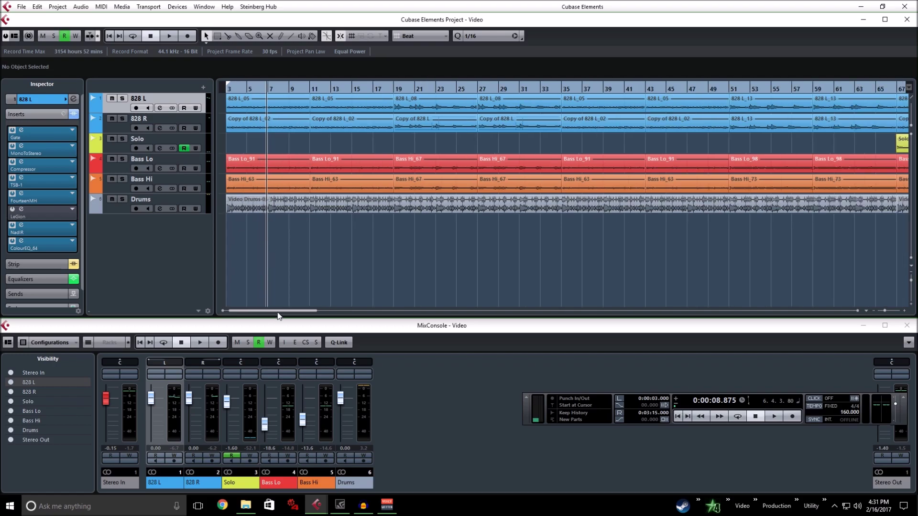
left_click_drag(278, 311, 258, 311)
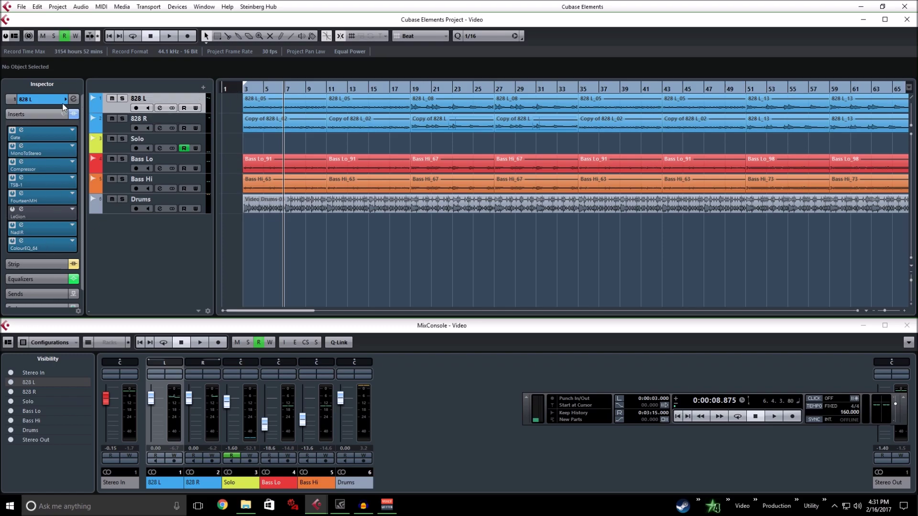
key("space")
left_click(122, 98)
left_click(122, 119)
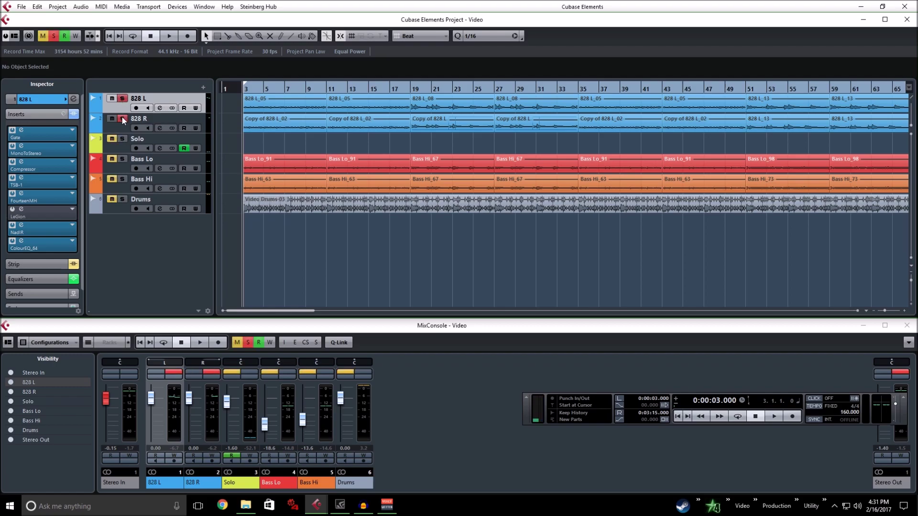
left_click(121, 158)
left_click(122, 179)
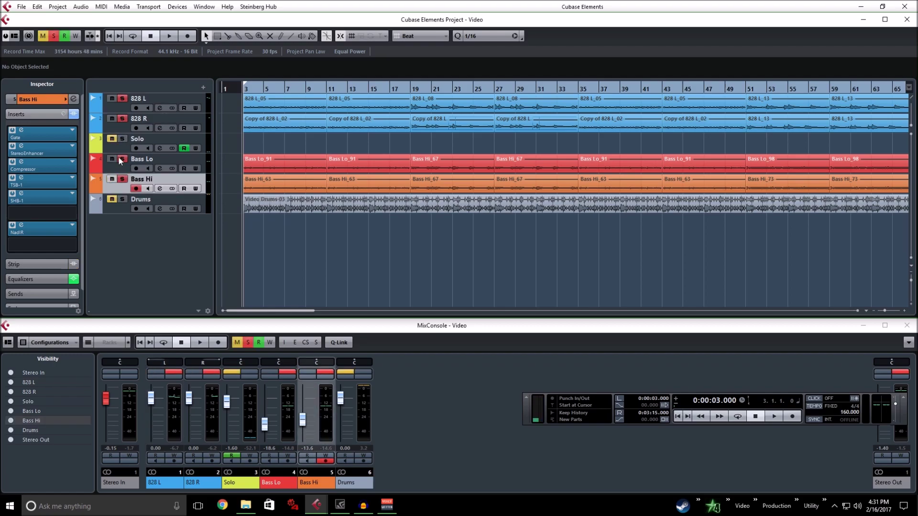
- Play the soloed guitar and bass tracks, taking both bass tracks out of solo during playback
left_click(168, 37)
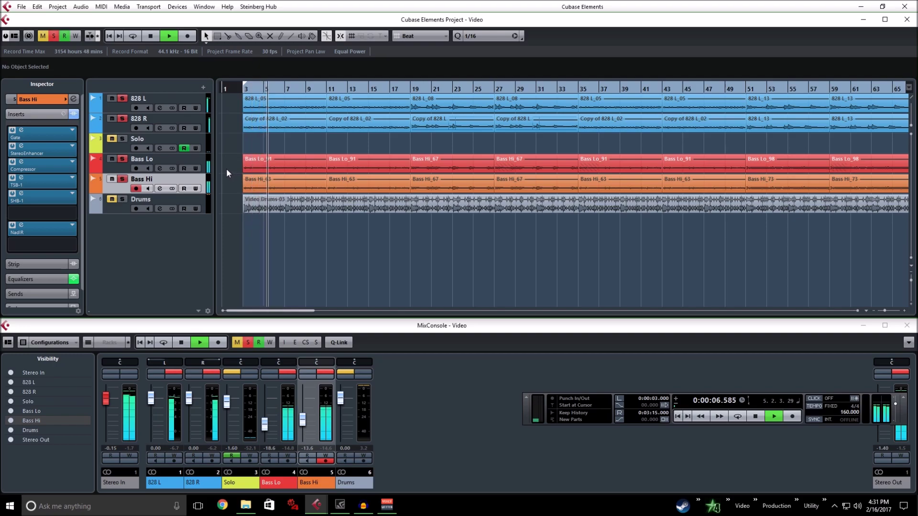
left_click(122, 158)
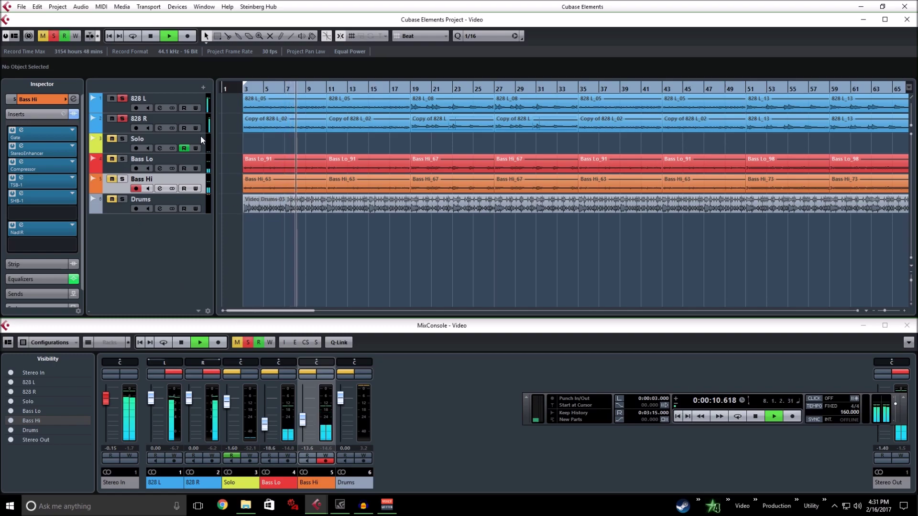
left_click(151, 37)
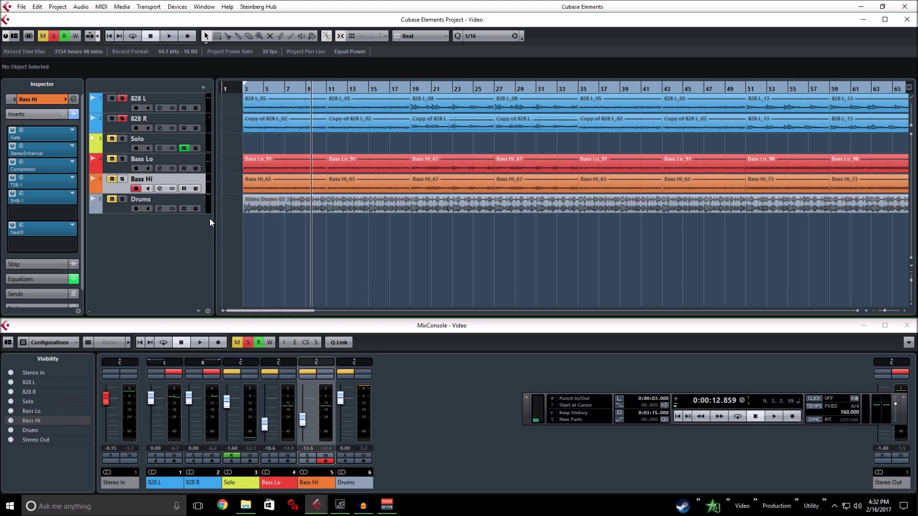
- Solo only the Bass Lo and Bass Hi tracks and continue playback
left_click(122, 179)
left_click(122, 118)
left_click(122, 99)
left_click(169, 36)
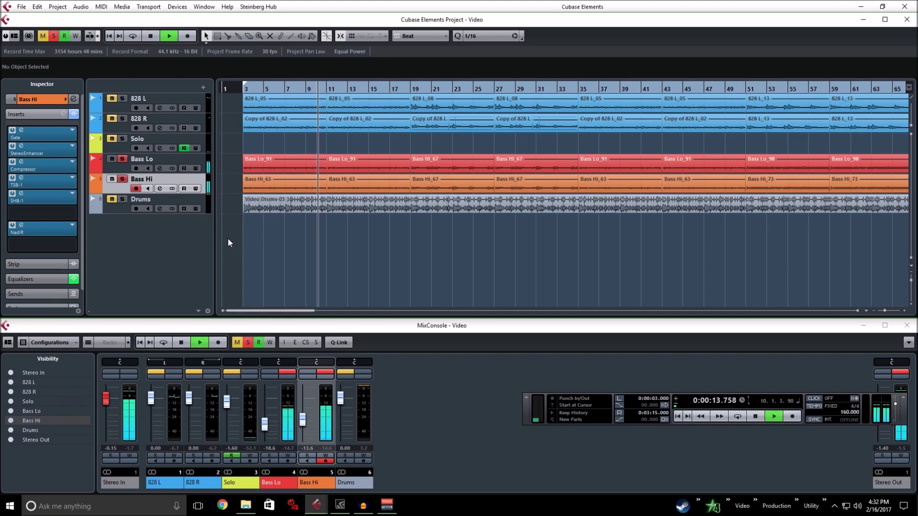
- Add the Drums, 828 L and 828 R tracks to the solo during playback, then clear all solos and stop
left_click(122, 200)
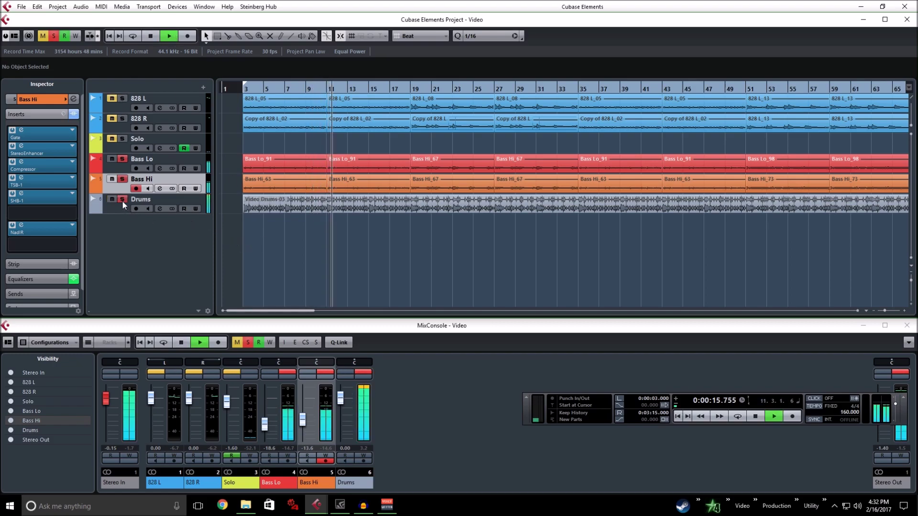
left_click(122, 99)
left_click(122, 119)
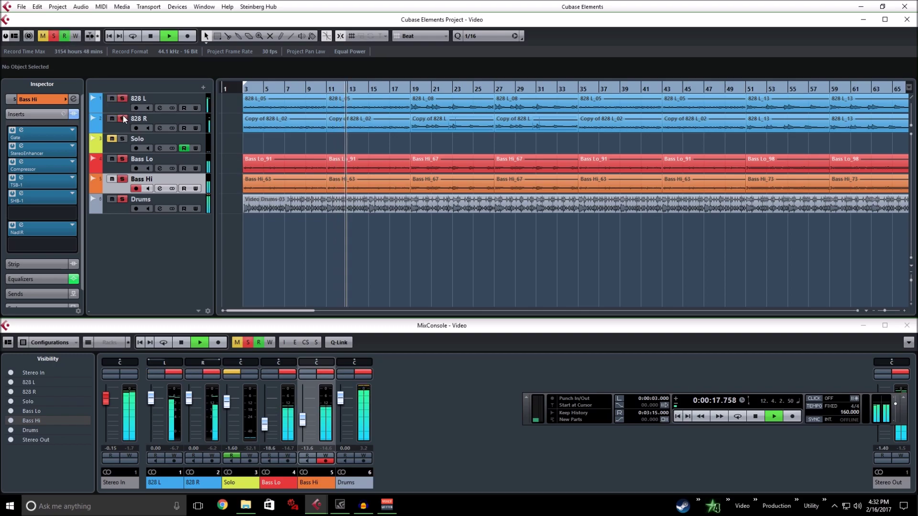
left_click(57, 36)
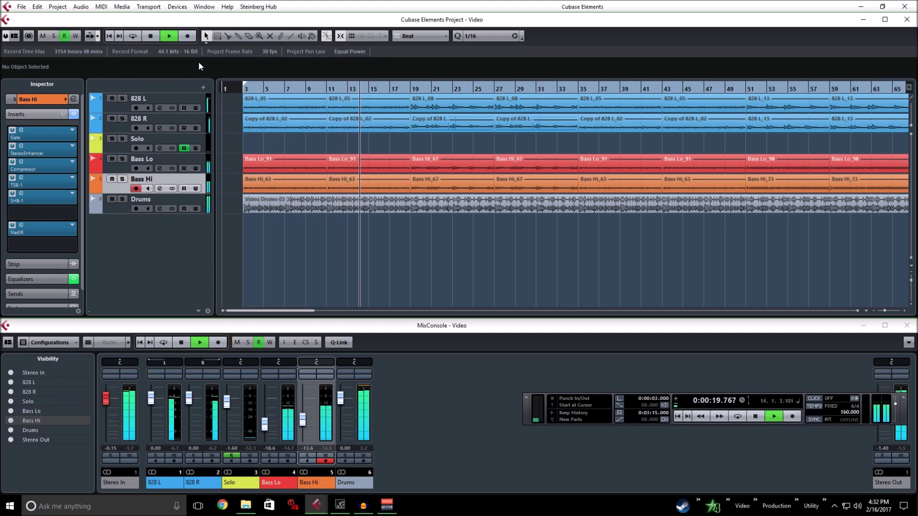
left_click(156, 38)
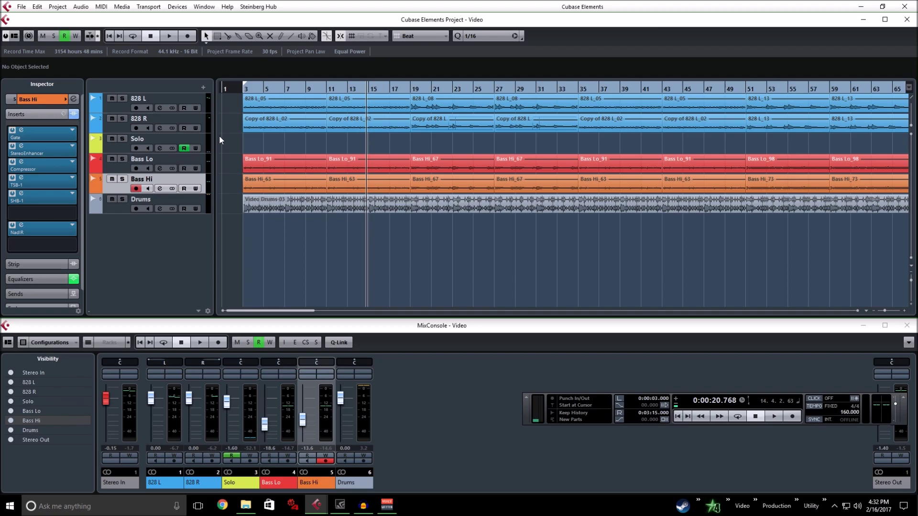
- Switch off the 828 L inserts Gate, MonoToStereo, Compressor, TSB-1, FourteenMH, NadIR and ColourEQ_64
left_click(130, 99)
left_click(13, 130)
left_click(13, 146)
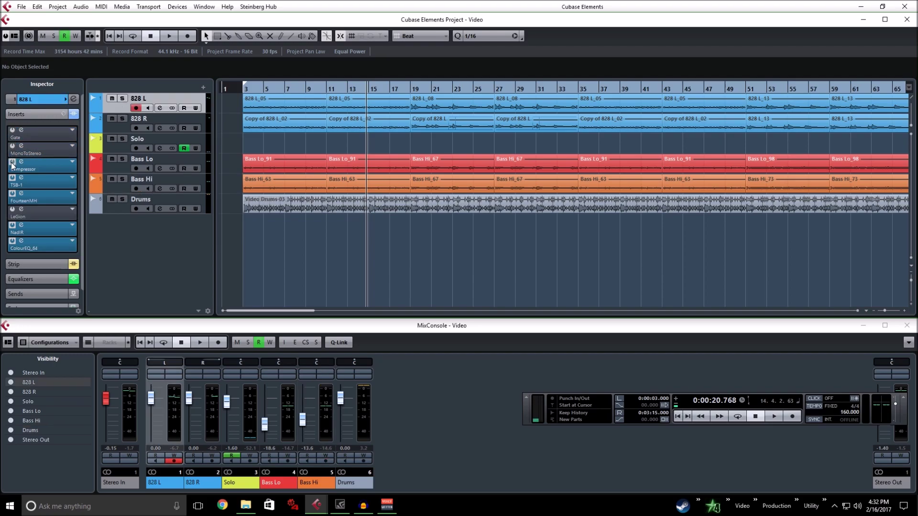
left_click(13, 162)
left_click(13, 177)
left_click(12, 193)
left_click(12, 225)
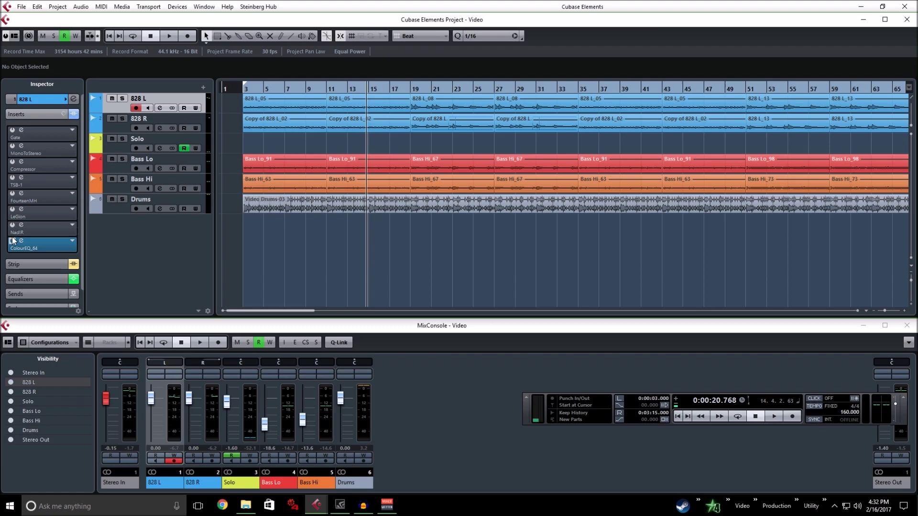
left_click(12, 241)
- Open the channel settings of the 828 L track and bypass its equalizer
left_click(113, 128)
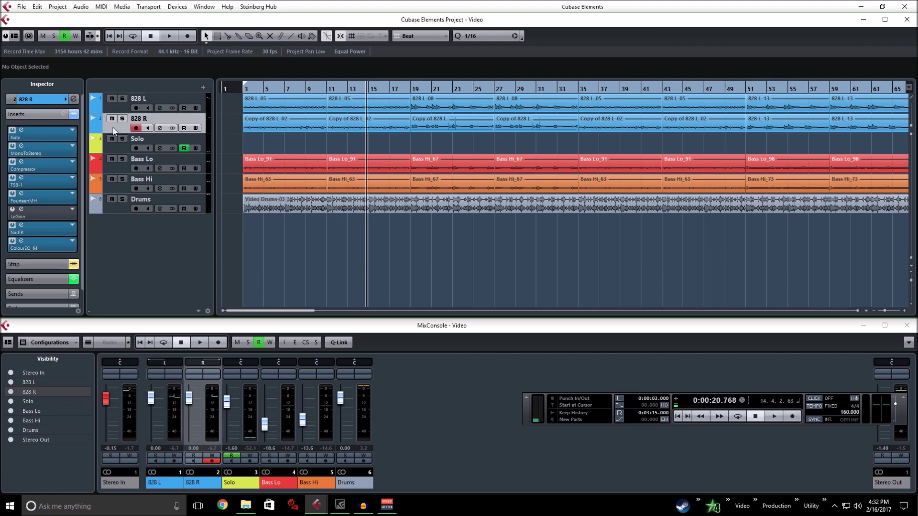
left_click(115, 111)
left_click(115, 122)
left_click(128, 109)
left_click(160, 108)
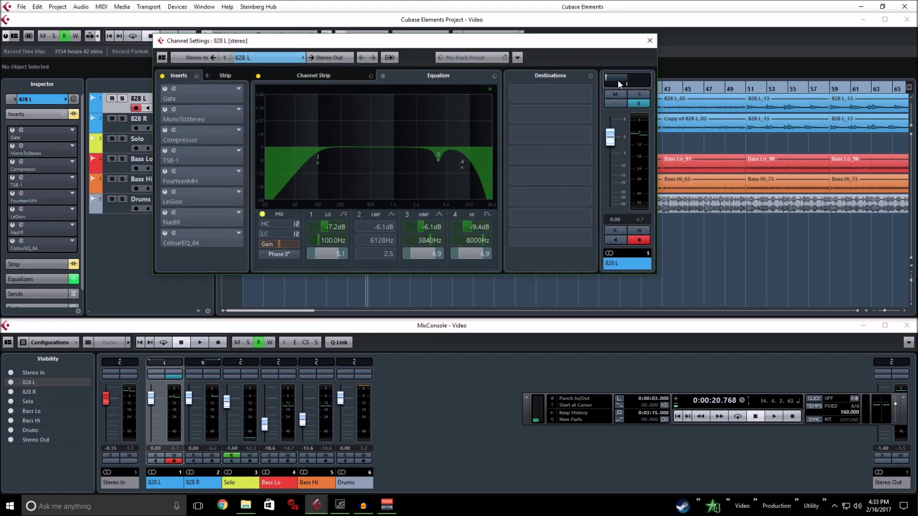
right_click(467, 114)
left_click(478, 119)
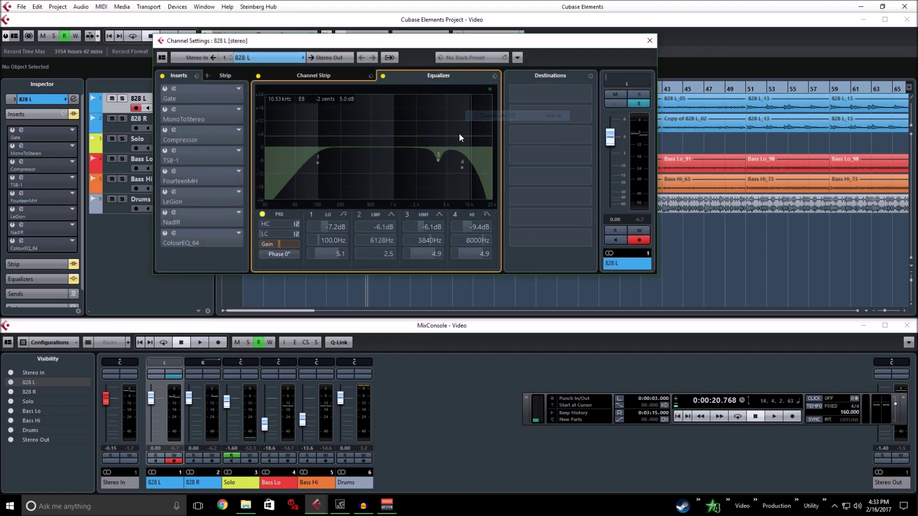
- Close the 828 L channel settings, switch the track's Gate insert back on and review its threshold in the editor
left_click(649, 40)
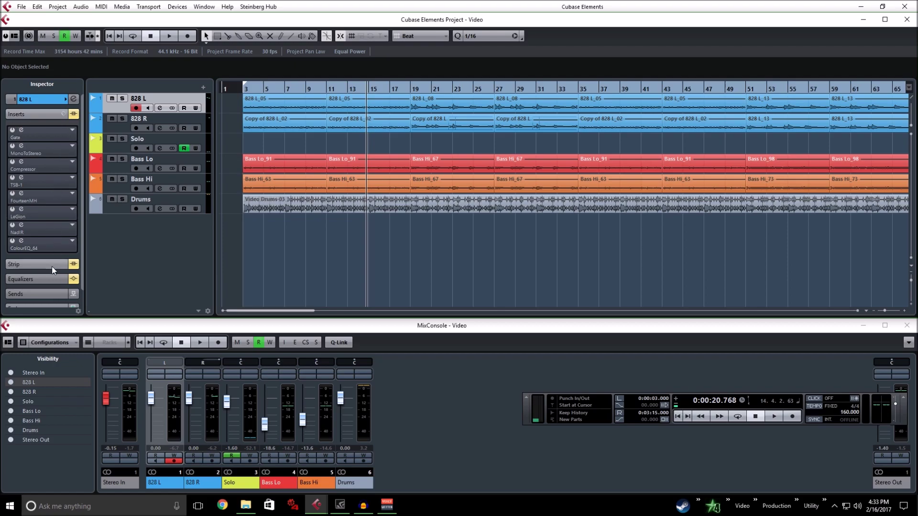
left_click(73, 133)
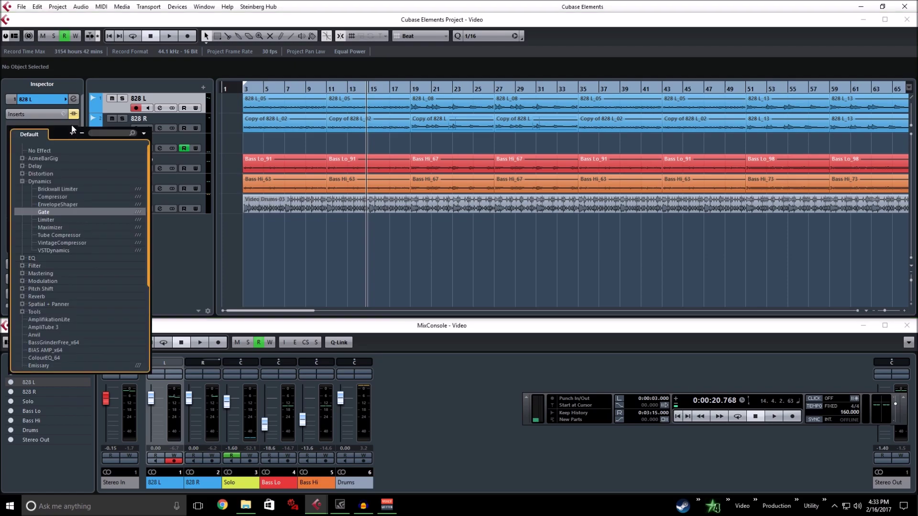
left_click(65, 134)
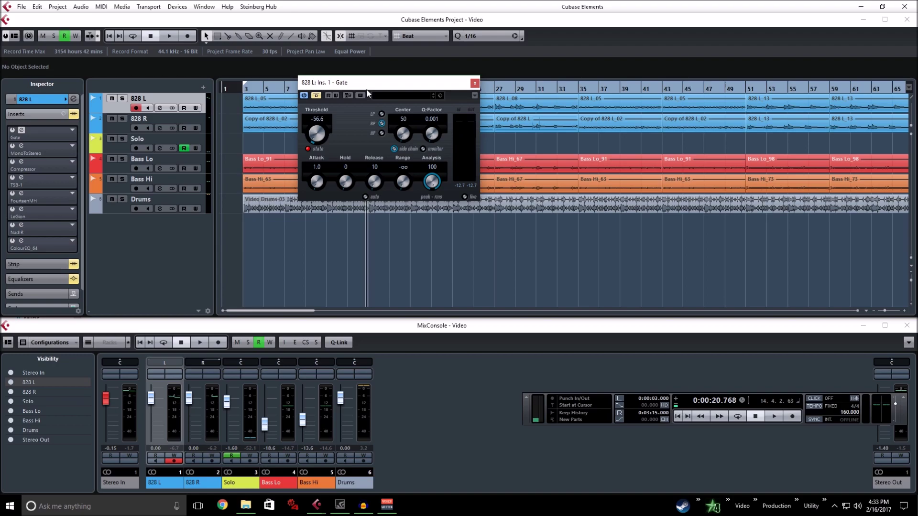
left_click_drag(375, 91, 398, 174)
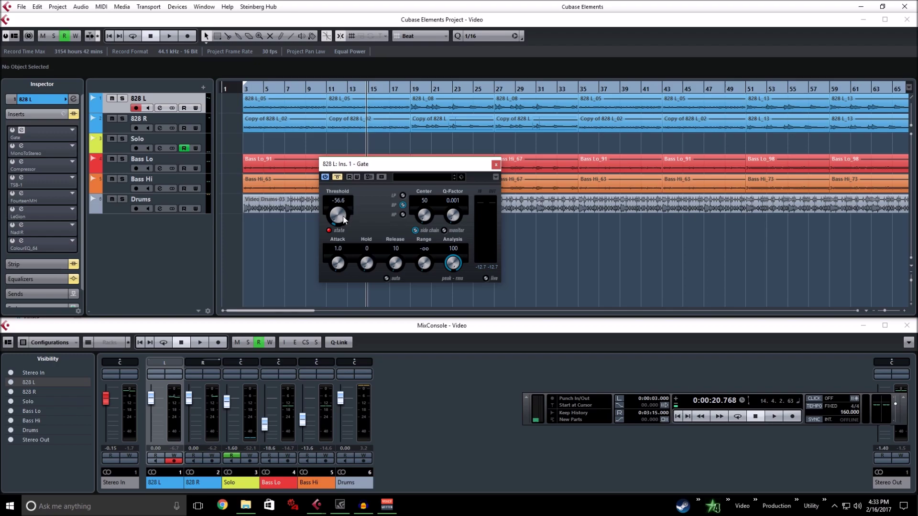
left_click_drag(345, 220, 344, 221)
left_click(496, 165)
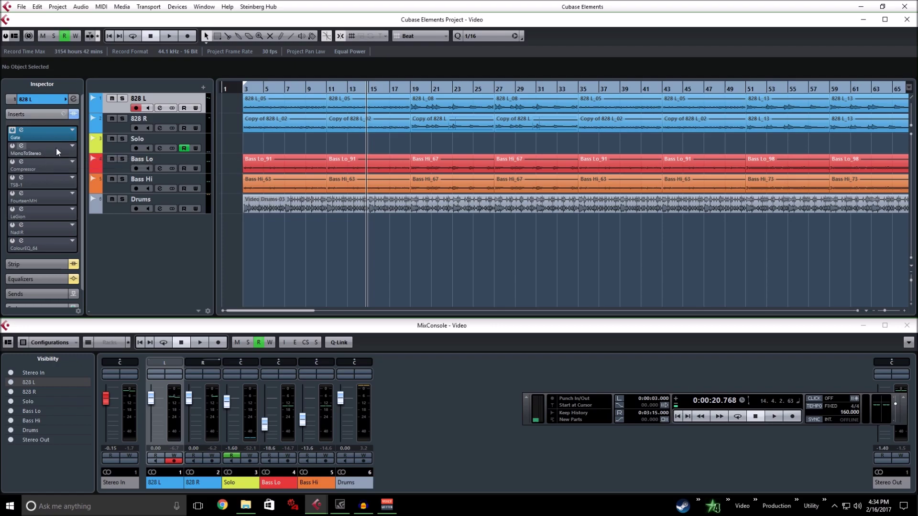
- Switch on the MonoToStereo insert of the 828 L track and briefly check the track's channel settings
left_click(12, 146)
left_click(11, 148)
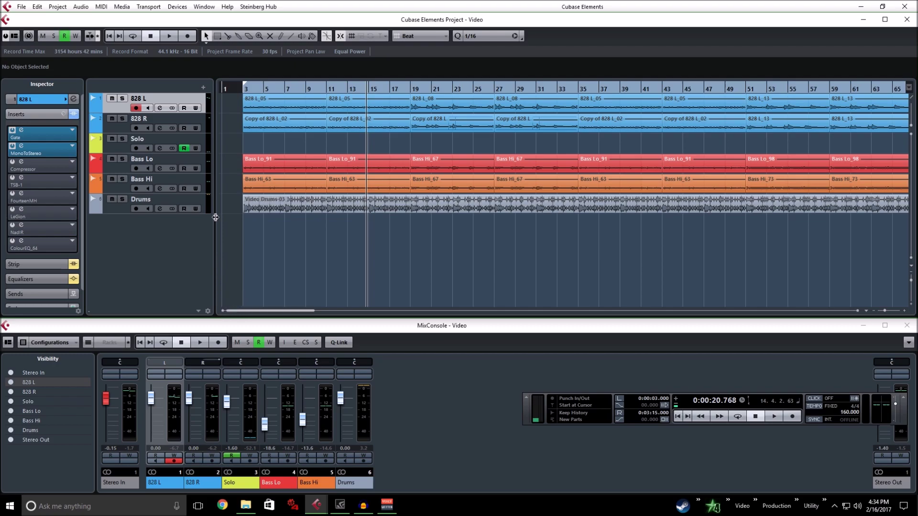
left_click(160, 108)
left_click(649, 41)
- Switch on the Compressor insert of 828 L and review its settings in the editor
left_click(15, 166)
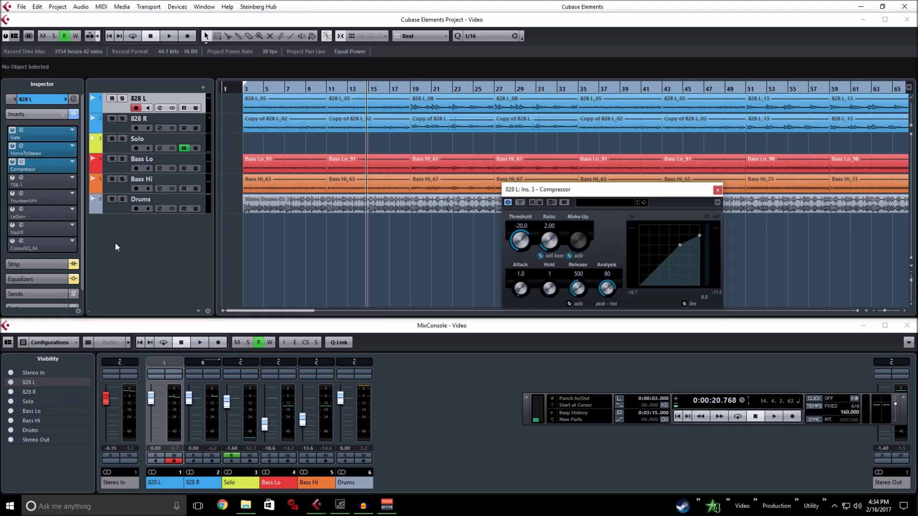
left_click_drag(562, 196, 463, 185)
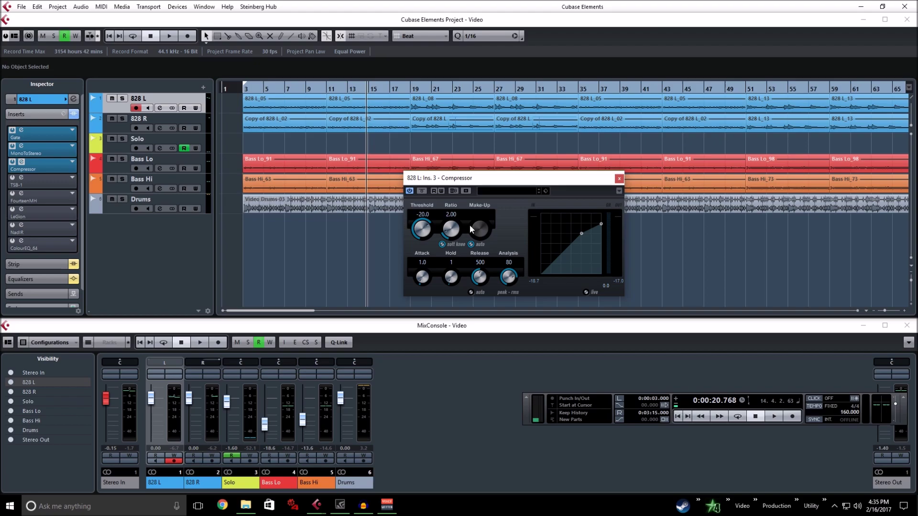
left_click(619, 179)
- Place the project cursor at bar 3, solo the 828 L track and start playback
left_click(242, 94)
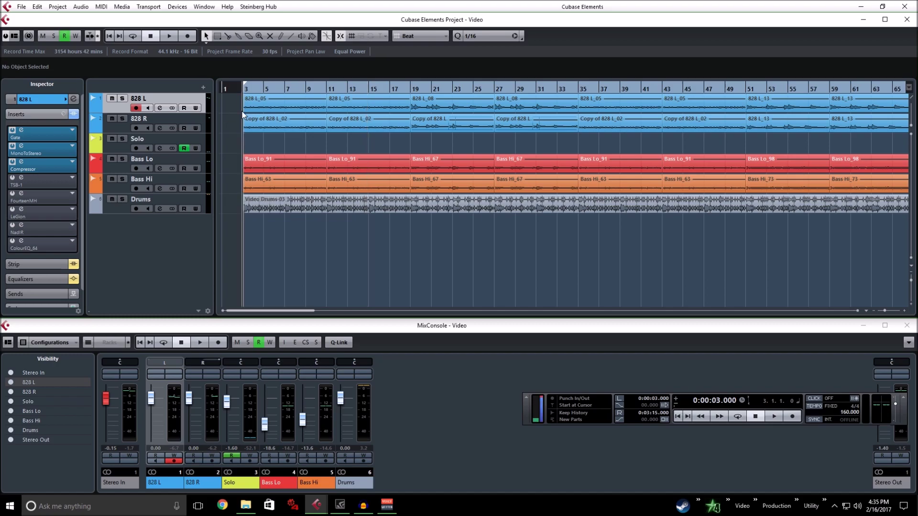
key("h")
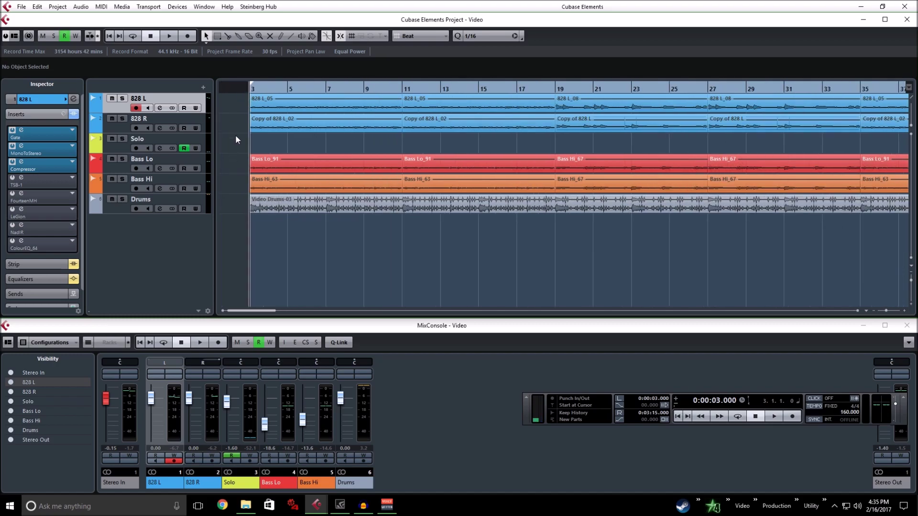
left_click(166, 39)
left_click(122, 98)
left_click(149, 36)
left_click(171, 35)
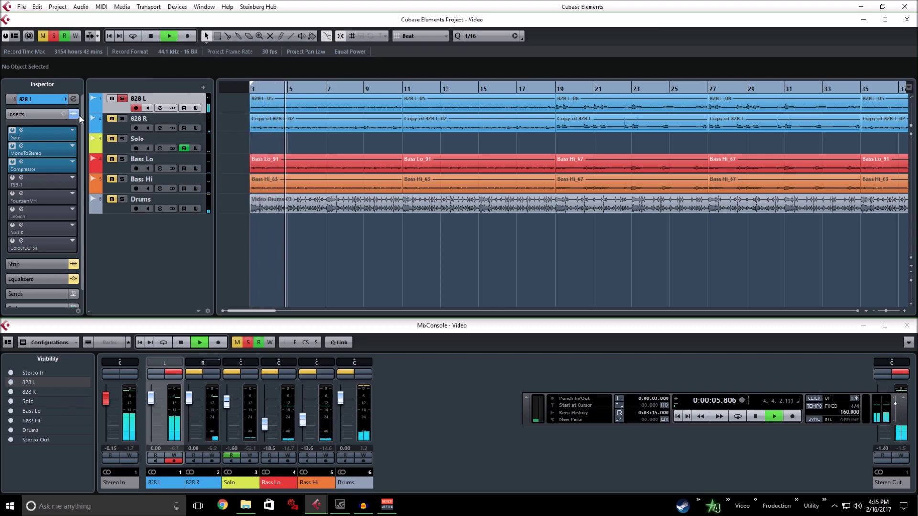
- Compare the 828 L sound with the Compressor, MonoToStereo and Gate inserts off and on during playback, and stop playback
left_click(13, 161)
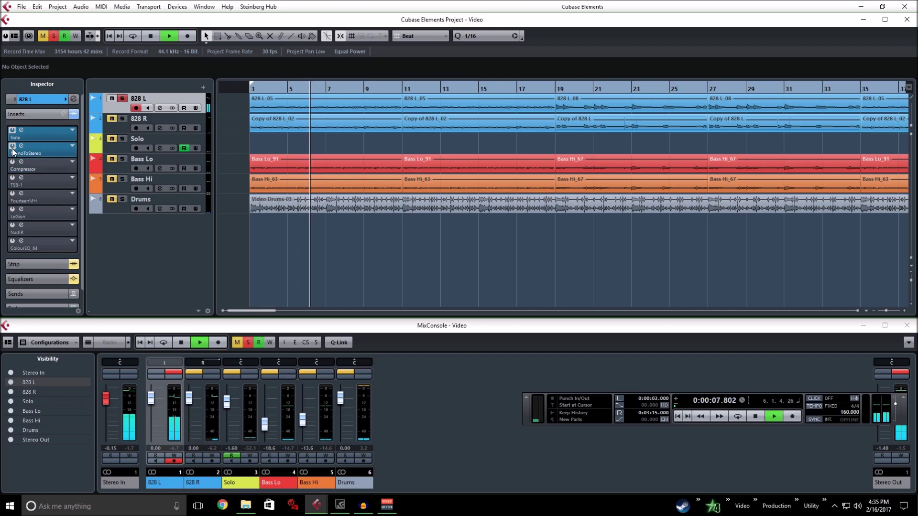
left_click(12, 146)
left_click(12, 130)
left_click(13, 145)
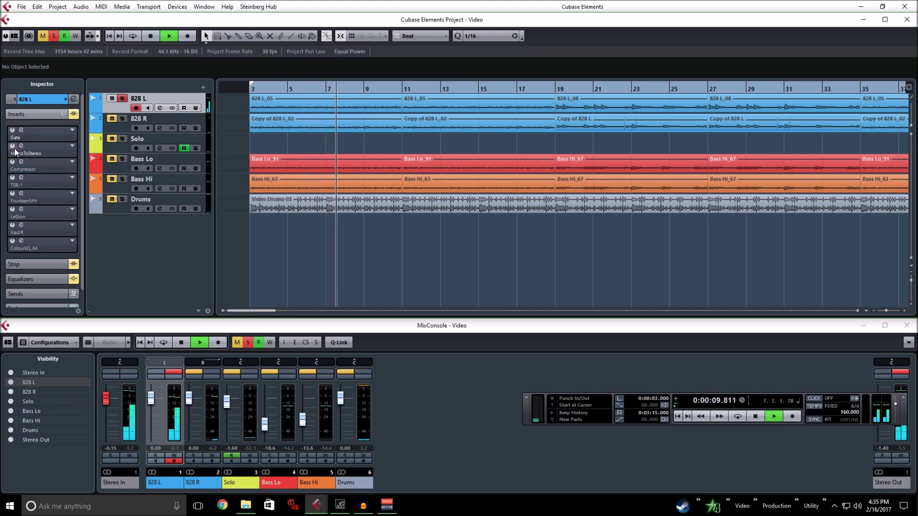
left_click(14, 132)
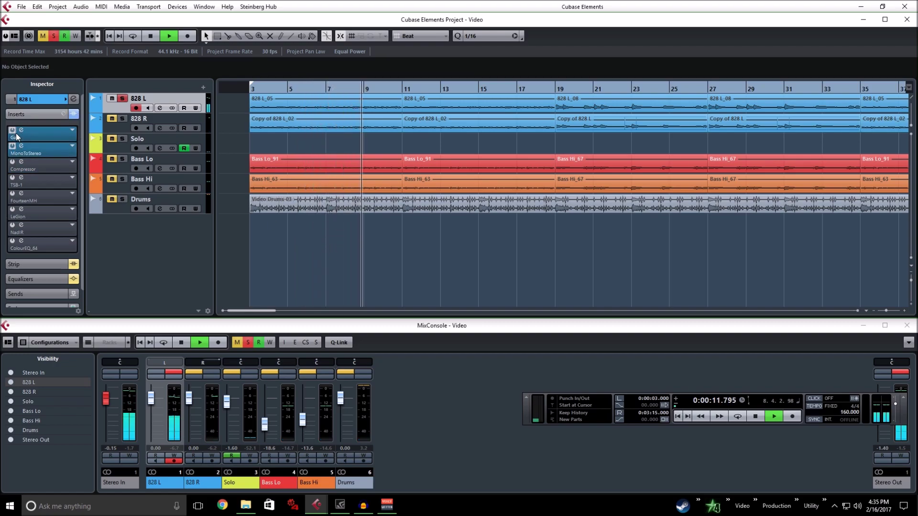
left_click(13, 162)
left_click(14, 134)
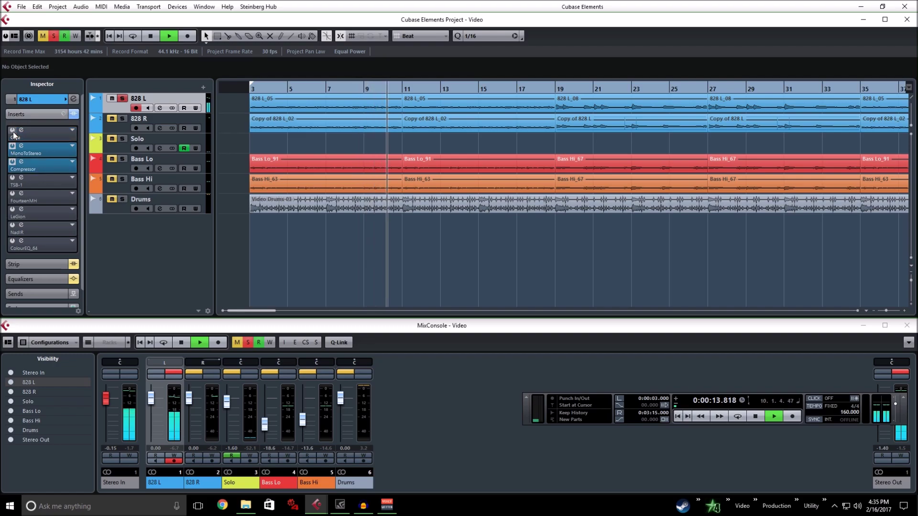
left_click(12, 132)
left_click(145, 37)
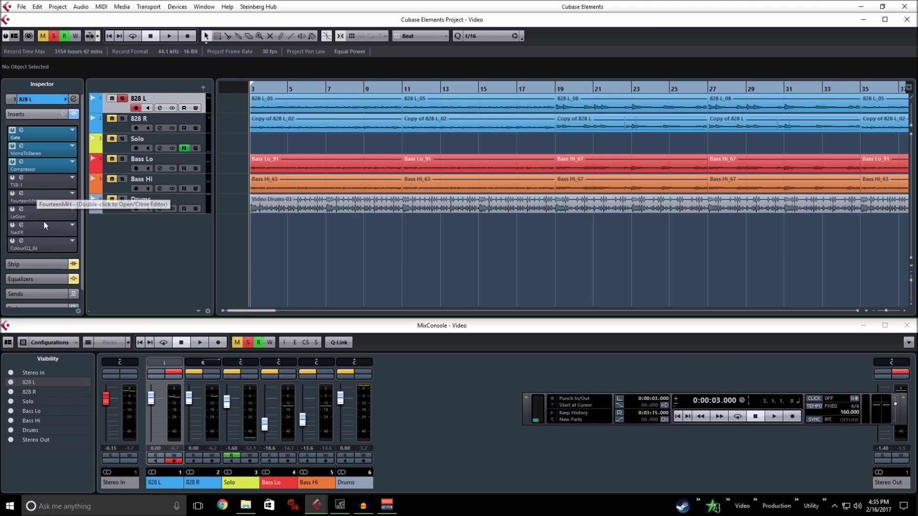
- Switch on the TSB-1 insert of 828 L, open its editor and look through the slot's plug-in list
left_click(12, 177)
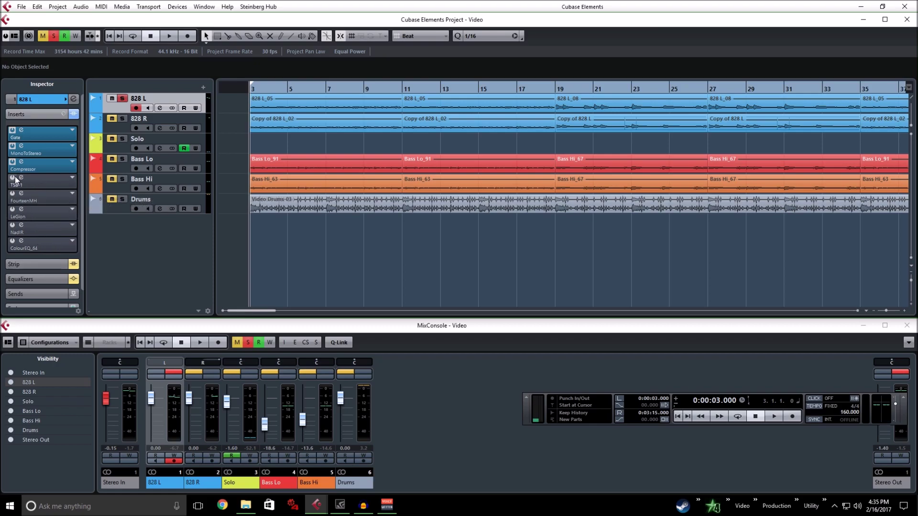
left_click(21, 177)
left_click_drag(500, 188, 438, 134)
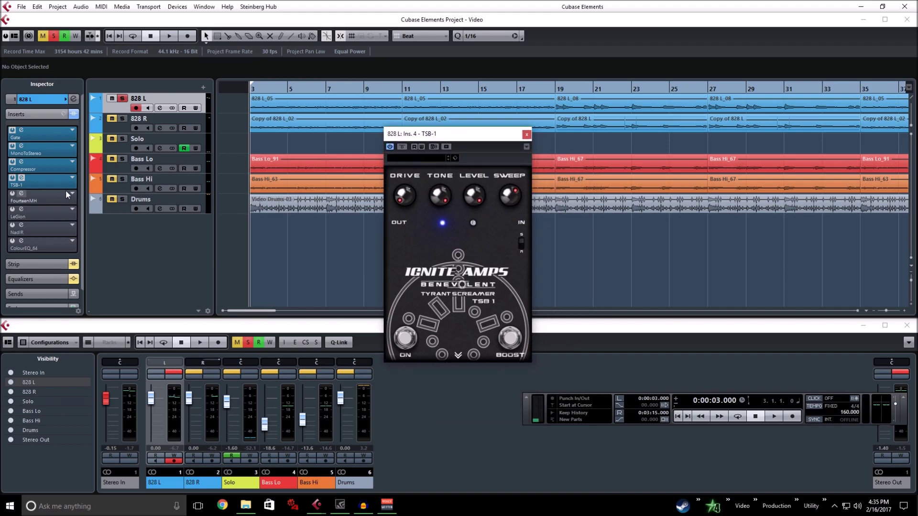
left_click(72, 178)
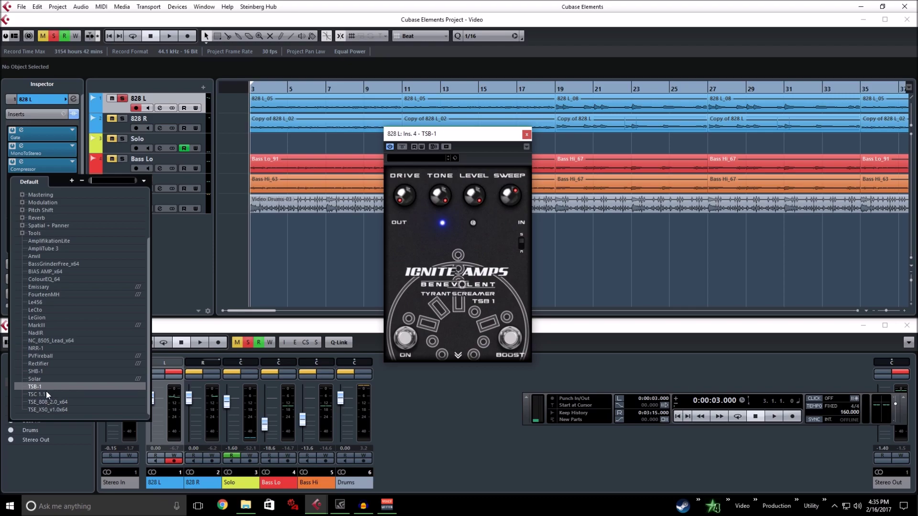
left_click(176, 243)
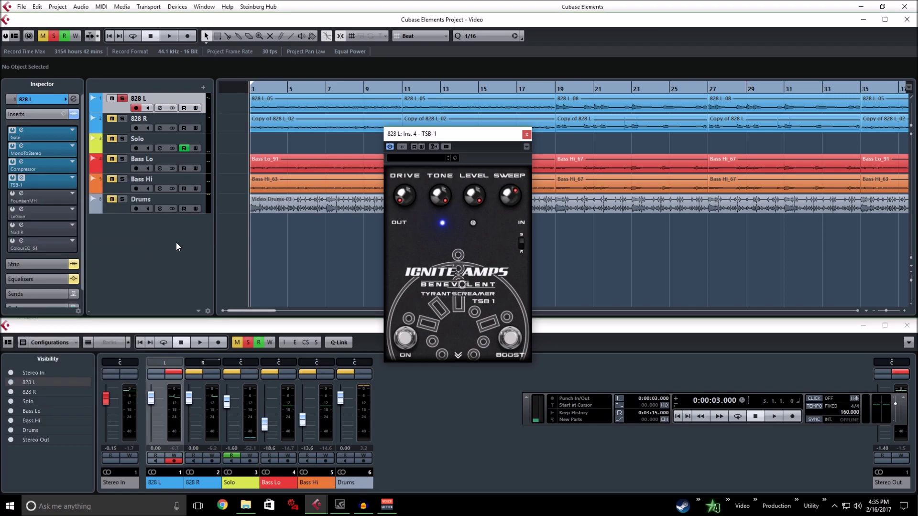
left_click_drag(452, 140, 412, 130)
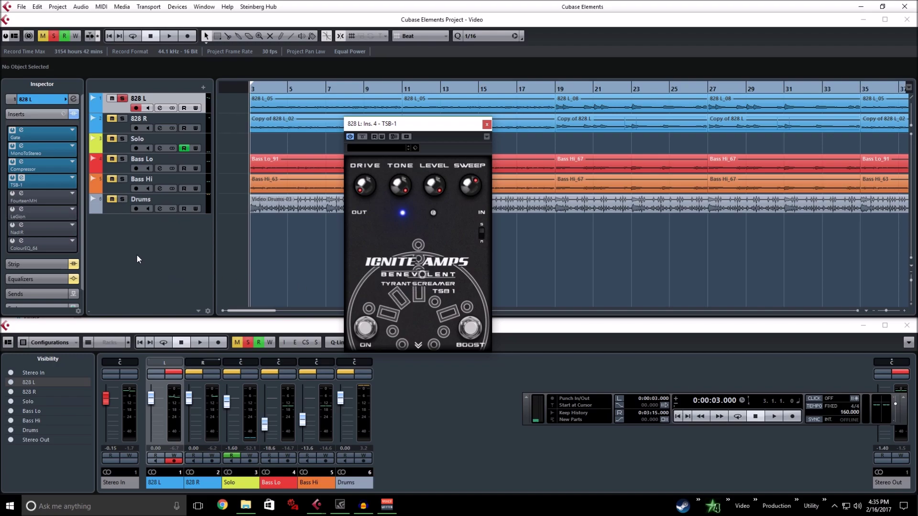
left_click_drag(392, 126, 437, 150)
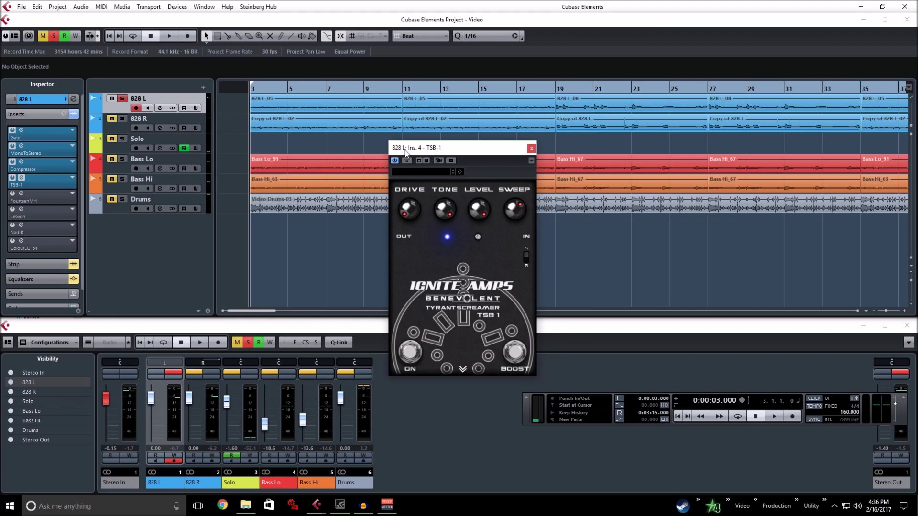
left_click_drag(415, 149, 411, 146)
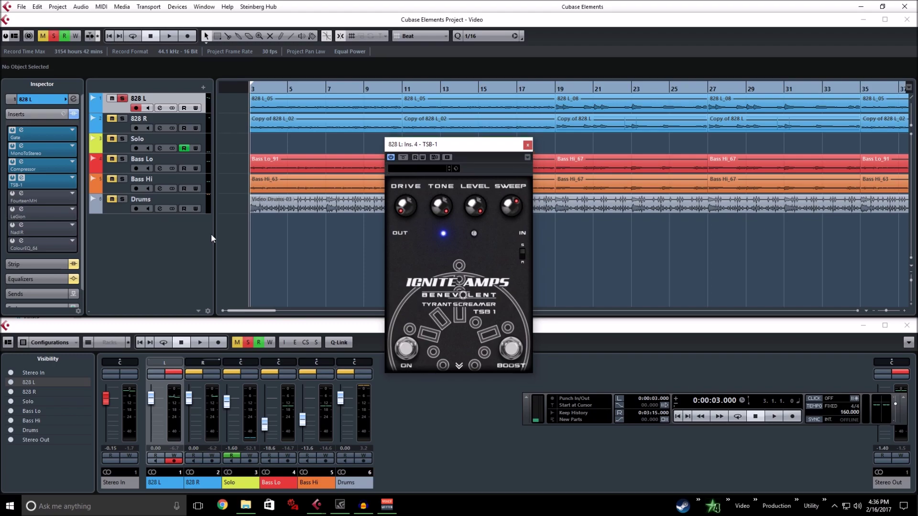
- Check the available plug-ins for the TSB-1 slot again with its editor closed, and reopen the editor
left_click(61, 179)
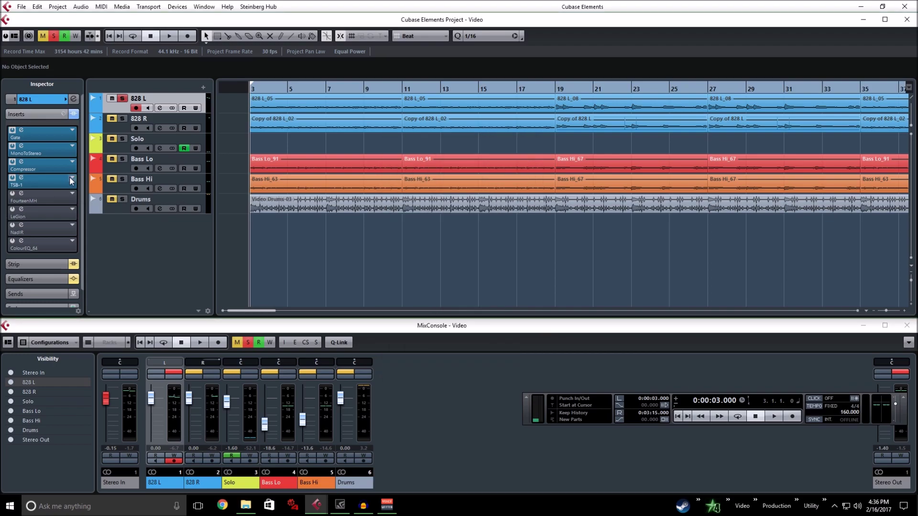
left_click(72, 180)
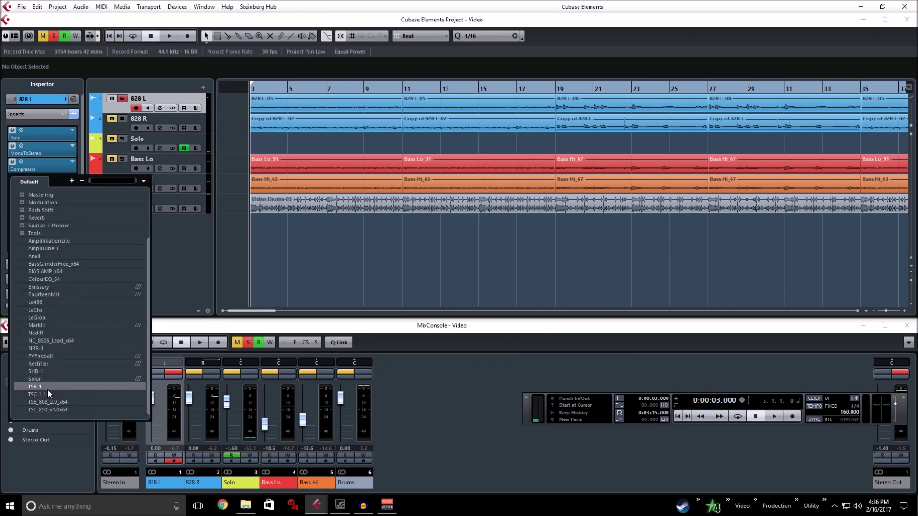
left_click(187, 247)
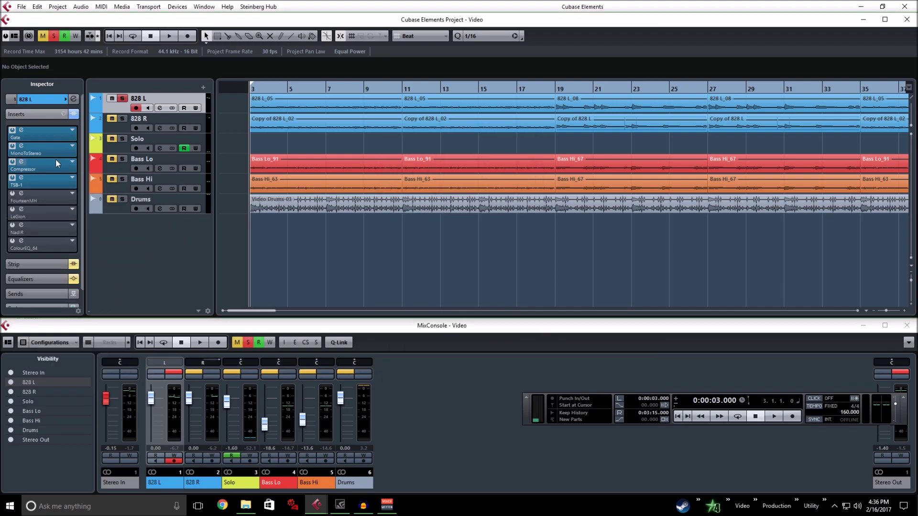
left_click(54, 185)
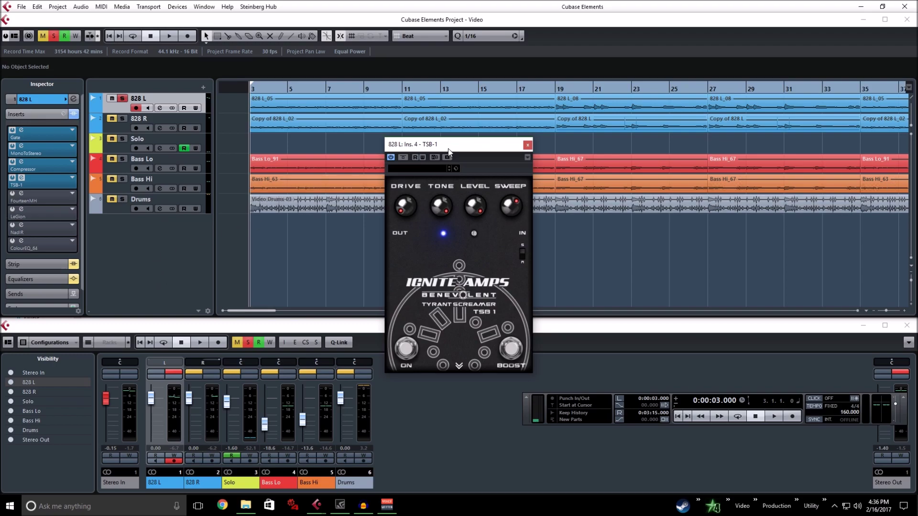
left_click_drag(448, 150, 439, 153)
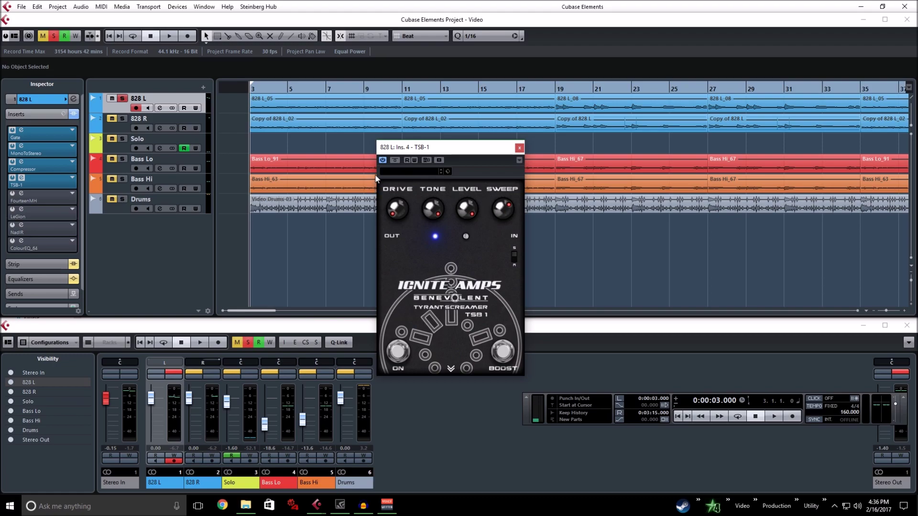
- Demonstrate the TSB-1 Boost switch and view the oversampling, input level and boost level settings on the pedal's back panel
left_click(508, 359)
left_click(509, 359)
left_click(509, 359)
left_click(507, 359)
left_click(450, 369)
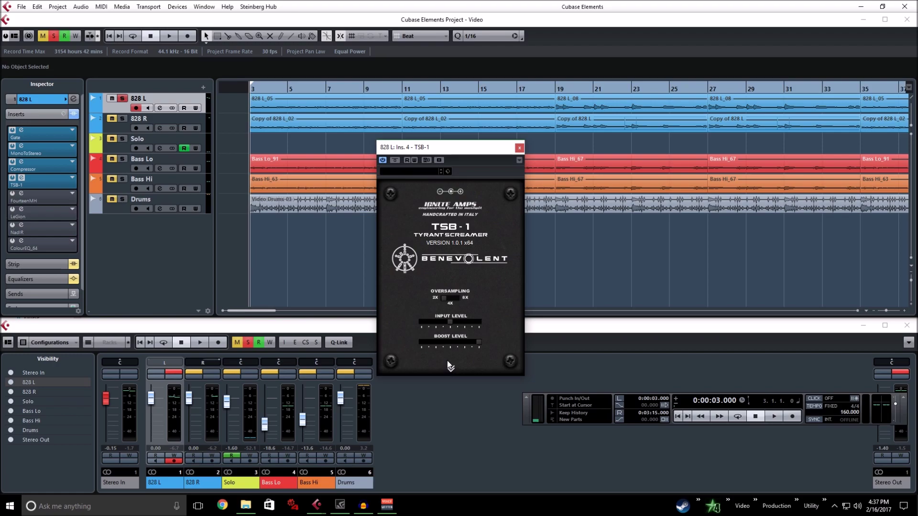
left_click(451, 369)
left_click(503, 353)
left_click(503, 352)
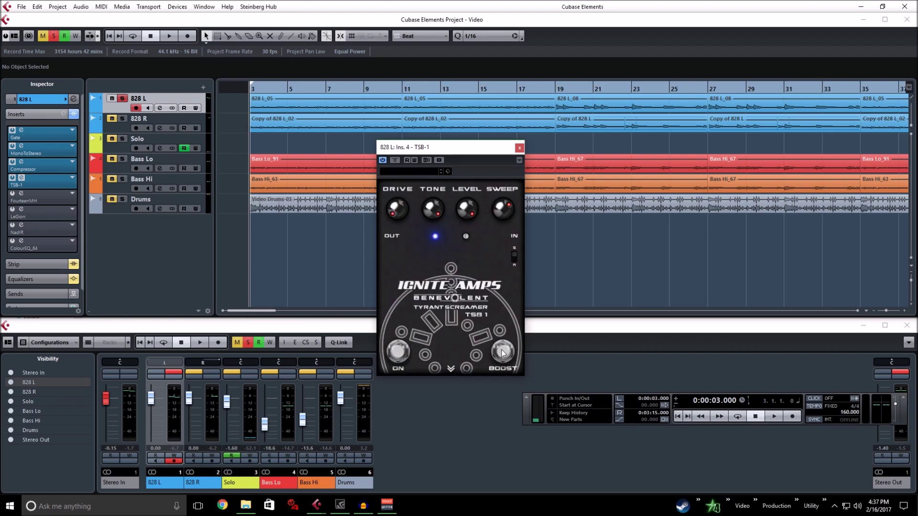
left_click(451, 369)
left_click(450, 369)
left_click(500, 354)
left_click(500, 354)
- Compare the soloed 828 L track without and with TSB-1 by starting playback with the insert off and switching it on
left_click(13, 178)
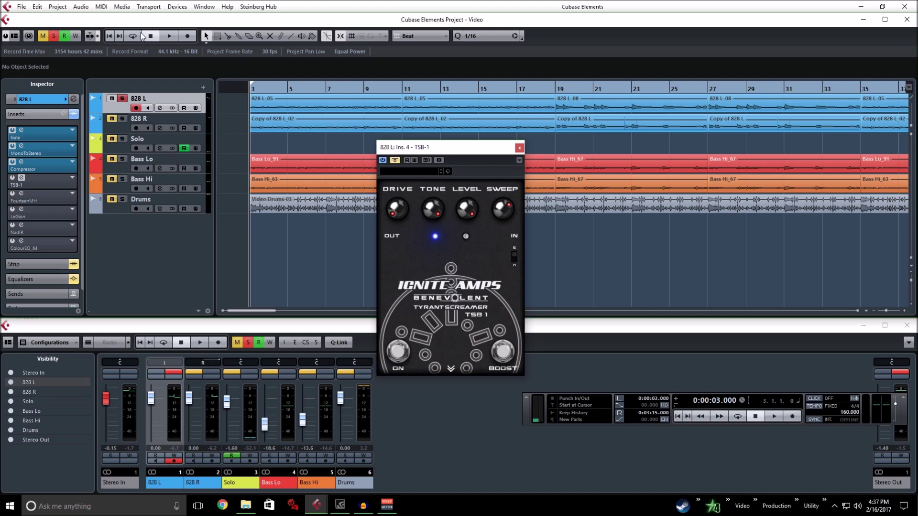
left_click(164, 37)
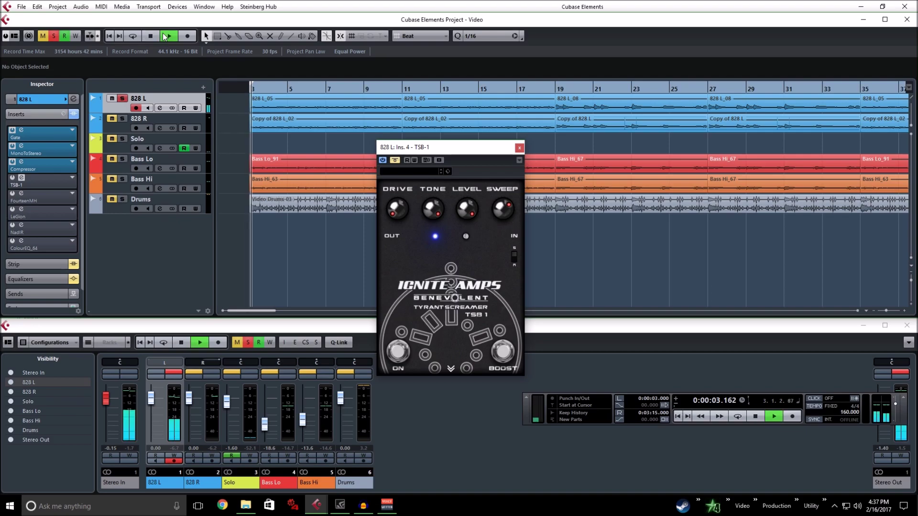
left_click(15, 178)
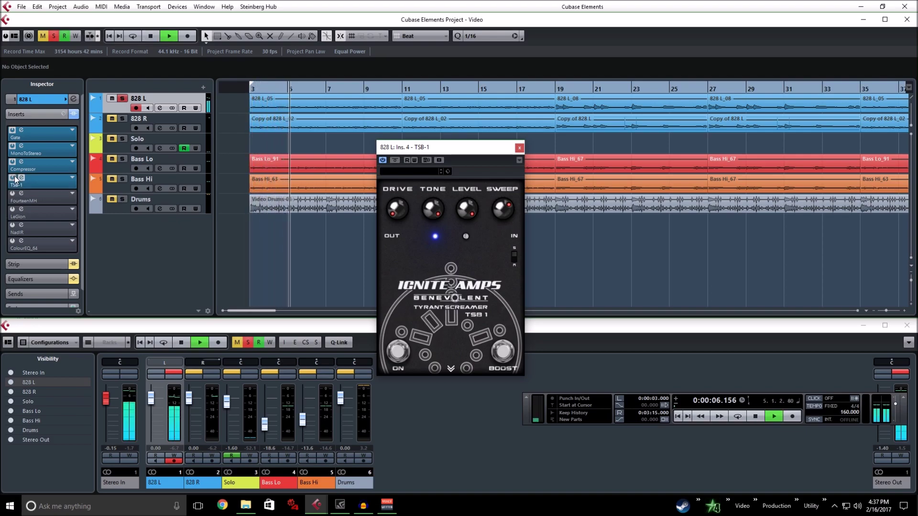
- Turn the TSB-1 Sweep knob down and back up during playback to hear its effect
left_click(502, 213)
left_click_drag(502, 212, 497, 234)
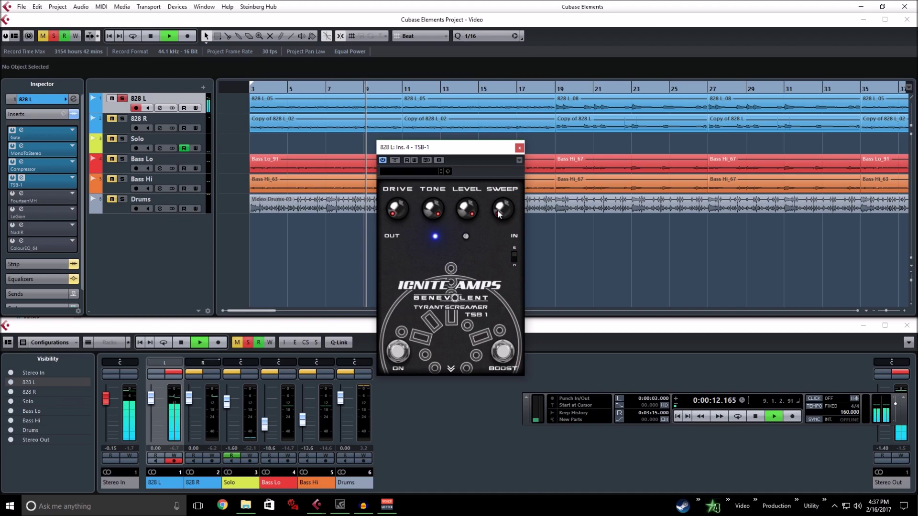
left_click_drag(501, 214, 501, 209)
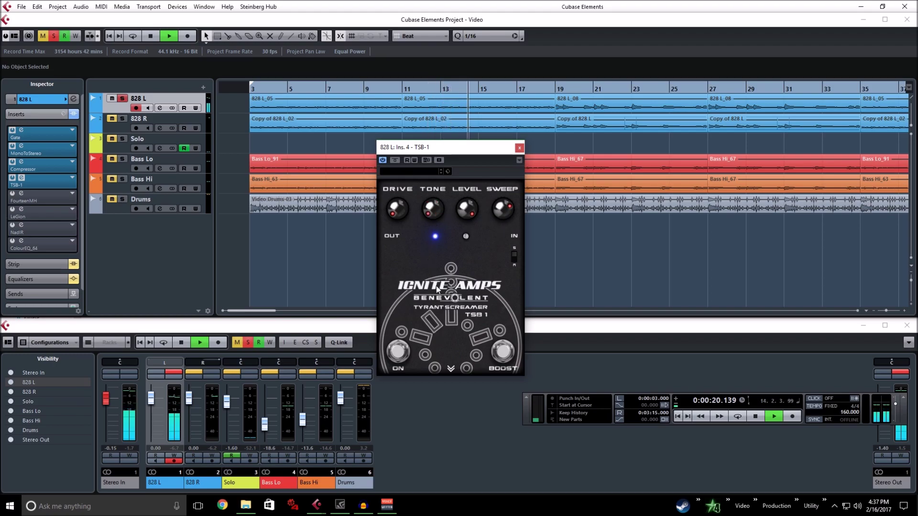
- Stop playback and close the TSB-1 editor
key("space")
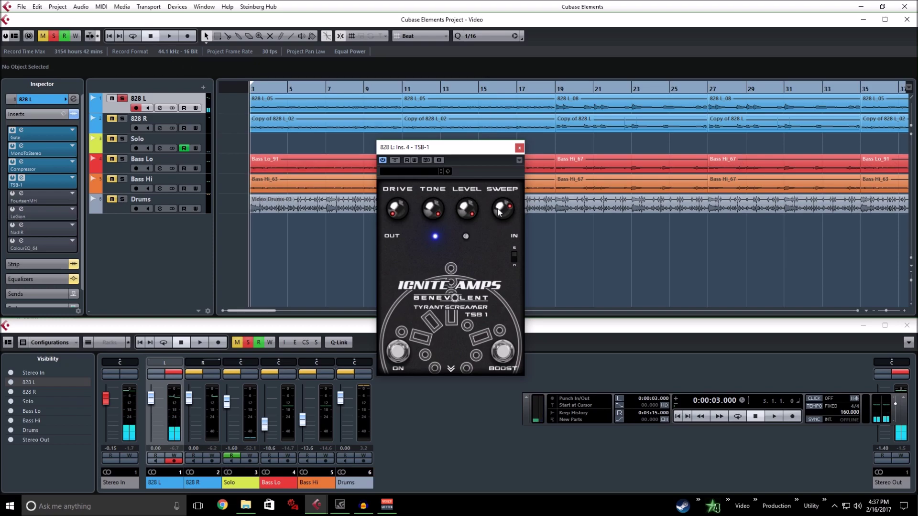
mouse_move(453, 152)
left_mouse_down()
mouse_move(441, 152)
mouse_move(459, 156)
left_mouse_up()
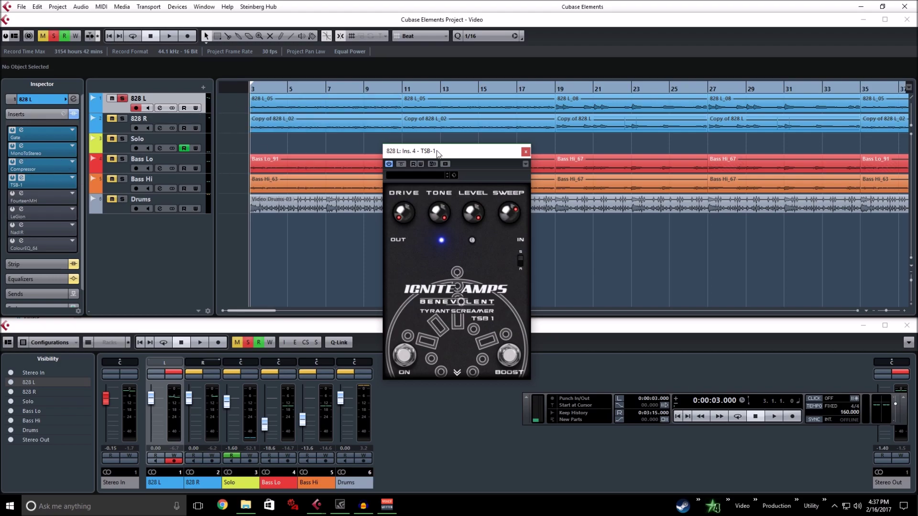
left_click_drag(454, 151, 258, 147)
left_click(329, 147)
- Switch on the FourteenMH insert on 828 L with its editor open, and place the editor over the arrangement area
left_click(21, 195)
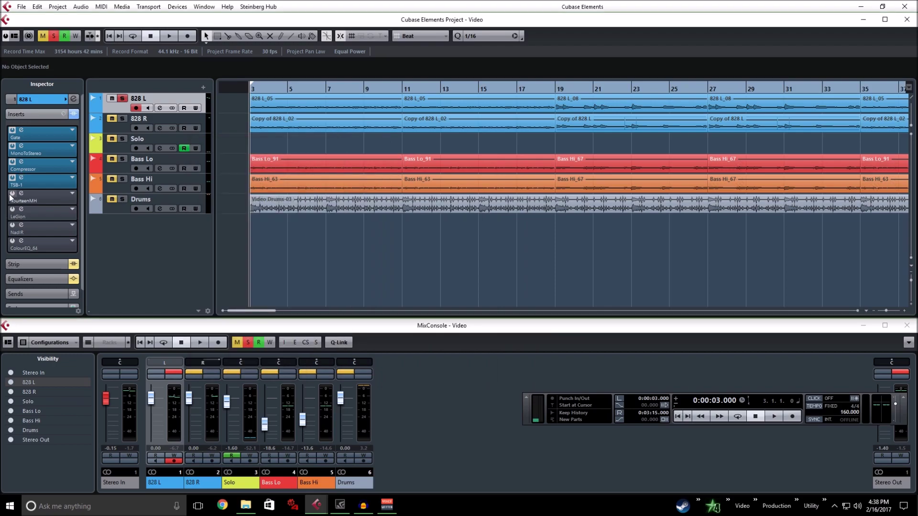
left_click_drag(417, 166, 379, 141)
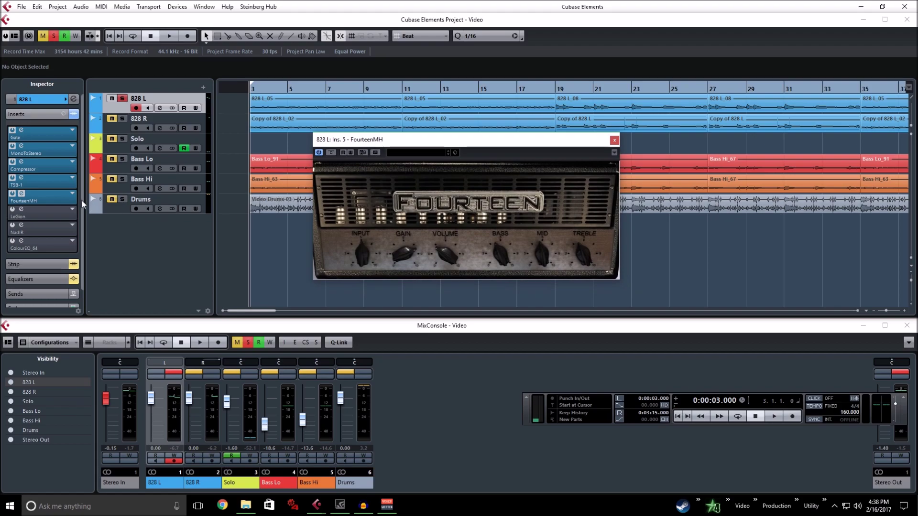
mouse_move(459, 140)
left_mouse_down()
mouse_move(428, 141)
mouse_move(442, 140)
left_mouse_up()
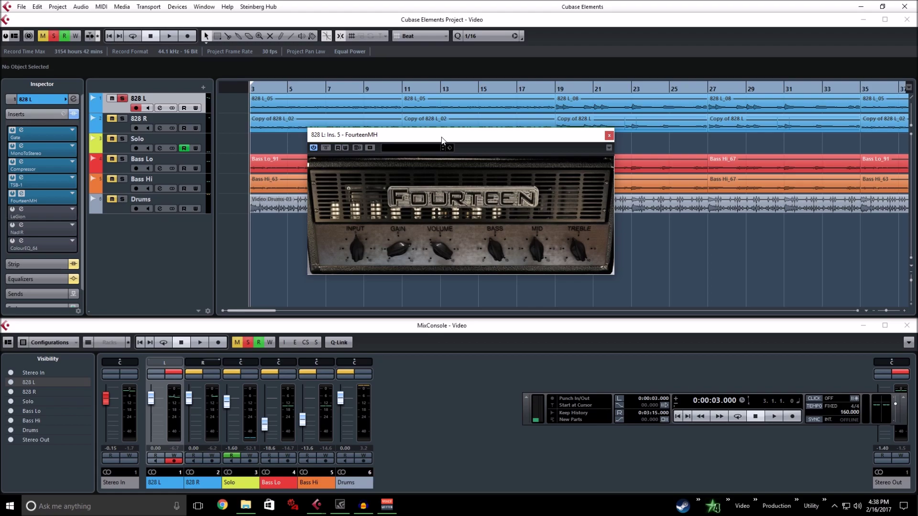
left_click_drag(461, 145, 472, 173)
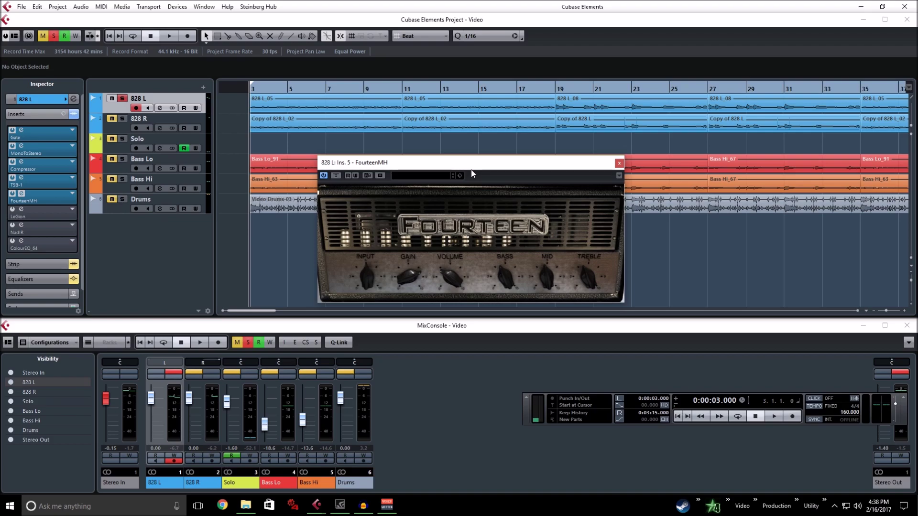
left_click_drag(472, 169, 473, 169)
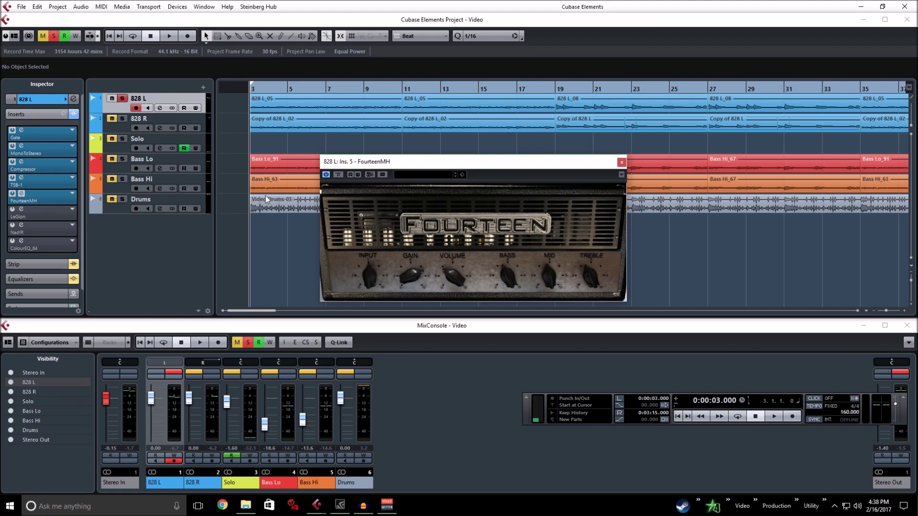
left_click_drag(408, 165, 413, 161)
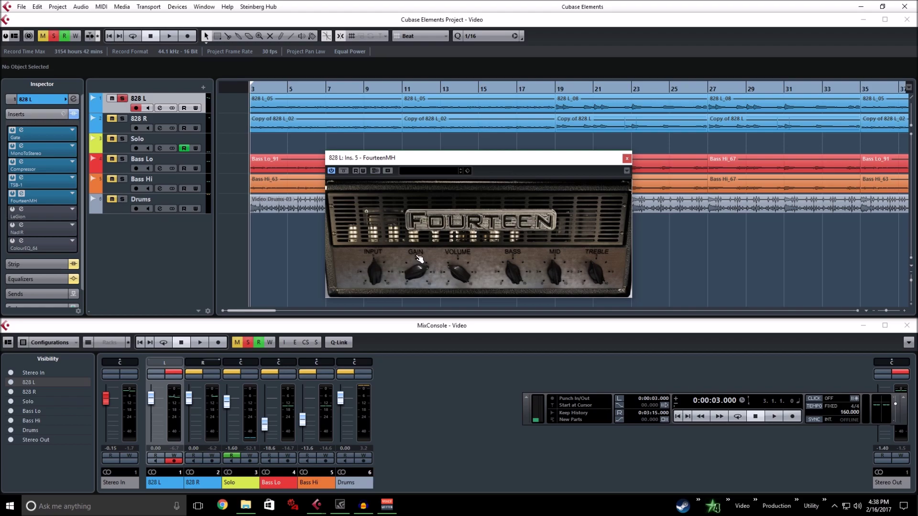
left_click_drag(434, 161, 442, 160)
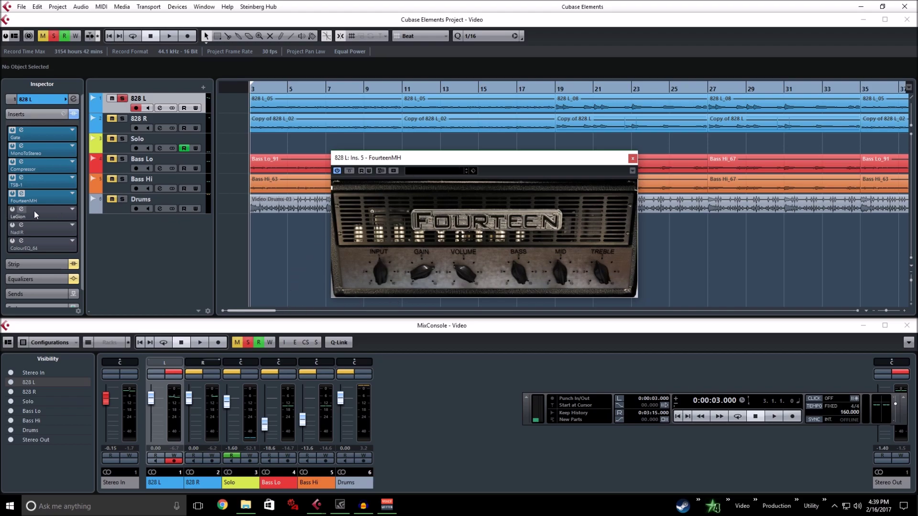
- Switch on the LeGion insert in place of FourteenMH, and place its opened editor over the FourteenMH editor
left_click(12, 208)
left_click(13, 194)
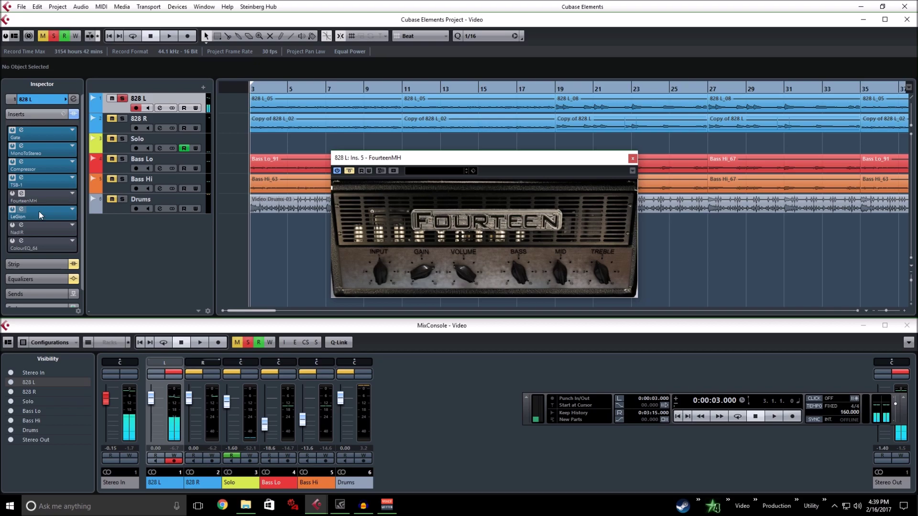
left_click(39, 211)
left_click_drag(692, 189, 400, 222)
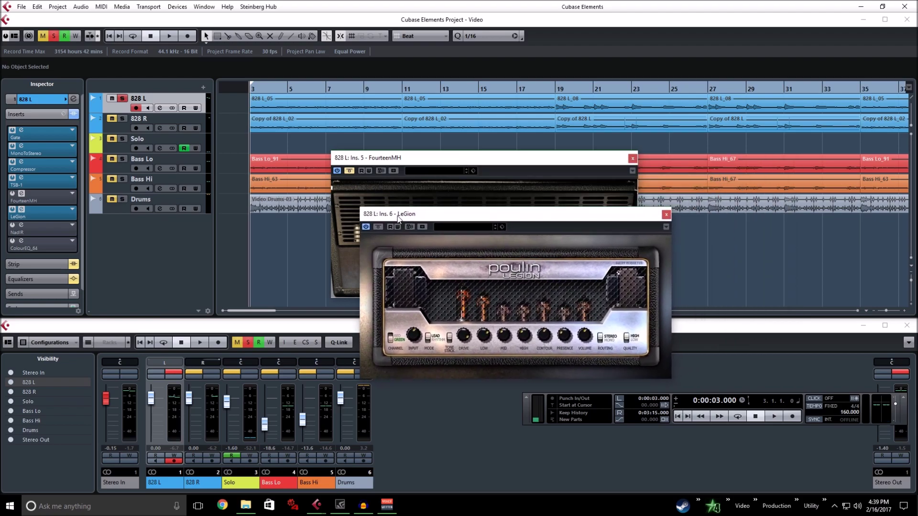
left_click_drag(416, 215, 383, 211)
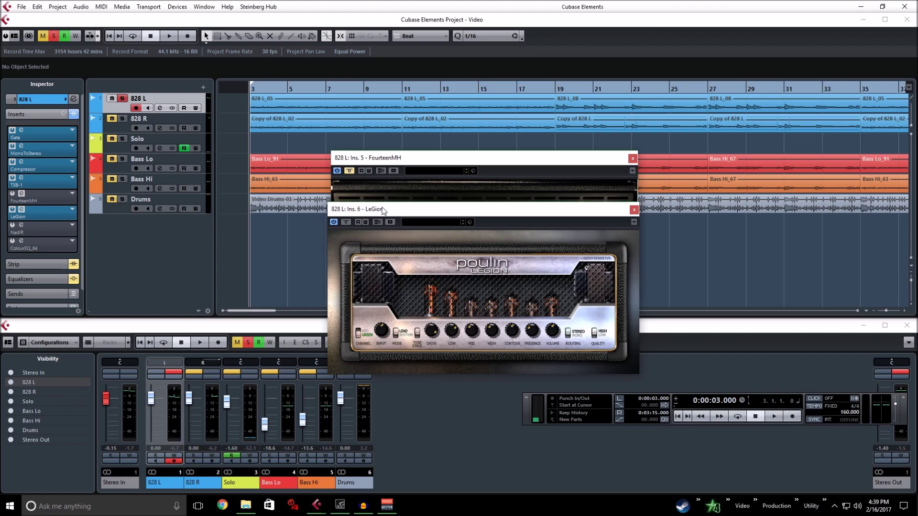
- Switch LeGion off, re-enable FourteenMH and close the LeGion editor
left_click(12, 210)
left_click(12, 193)
left_click(649, 204)
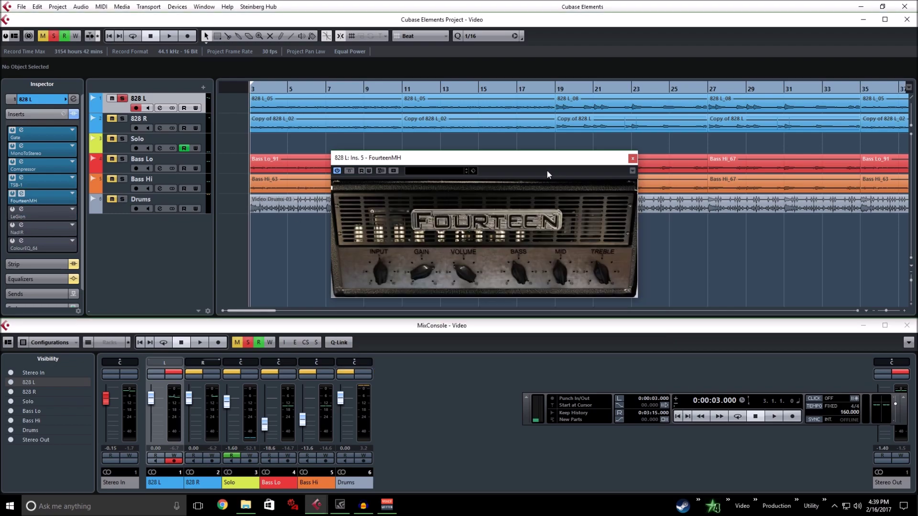
- Reopen the TSB-1 editor and arrange it side by side with the FourteenMH editor
left_click(21, 177)
left_click_drag(389, 162, 409, 152)
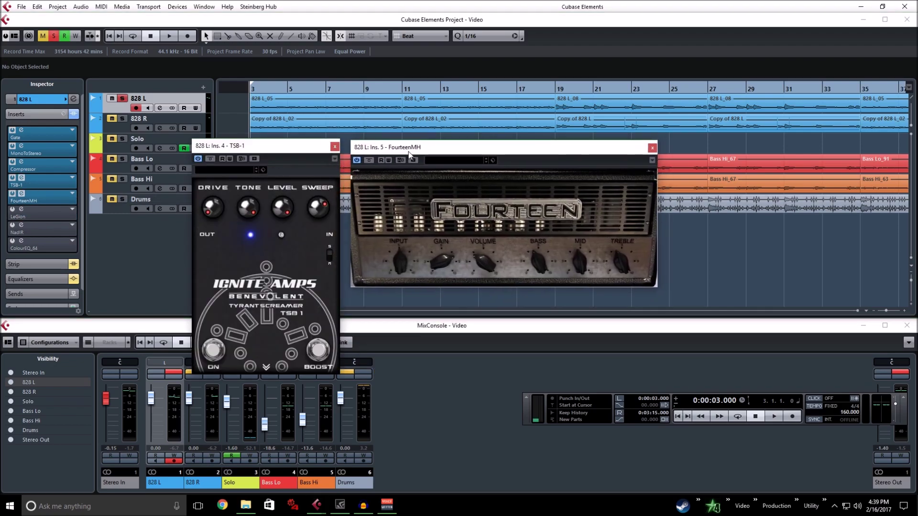
left_click_drag(303, 141, 307, 139)
left_click_drag(372, 149, 374, 147)
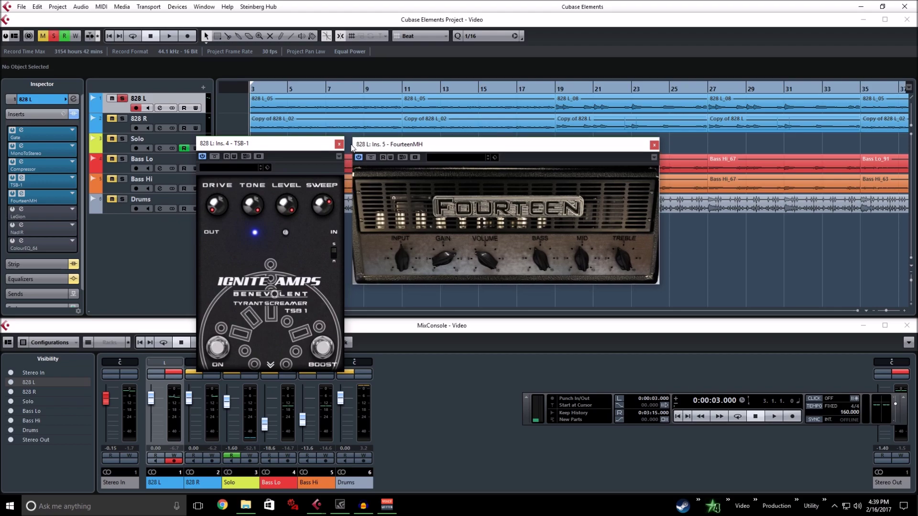
- Enable the NadIR insert on 828 L and move its opened editor in front of the other two editors
left_click(13, 224)
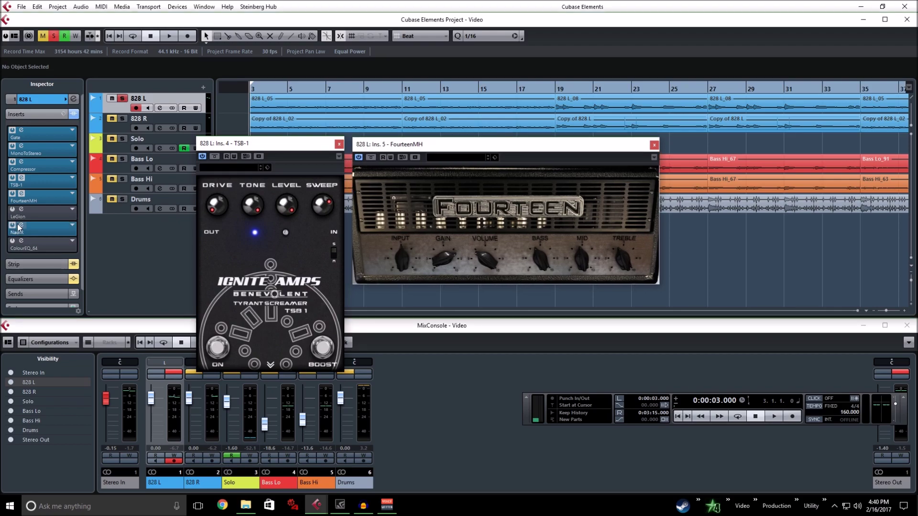
left_click(21, 225)
left_click_drag(699, 153, 343, 207)
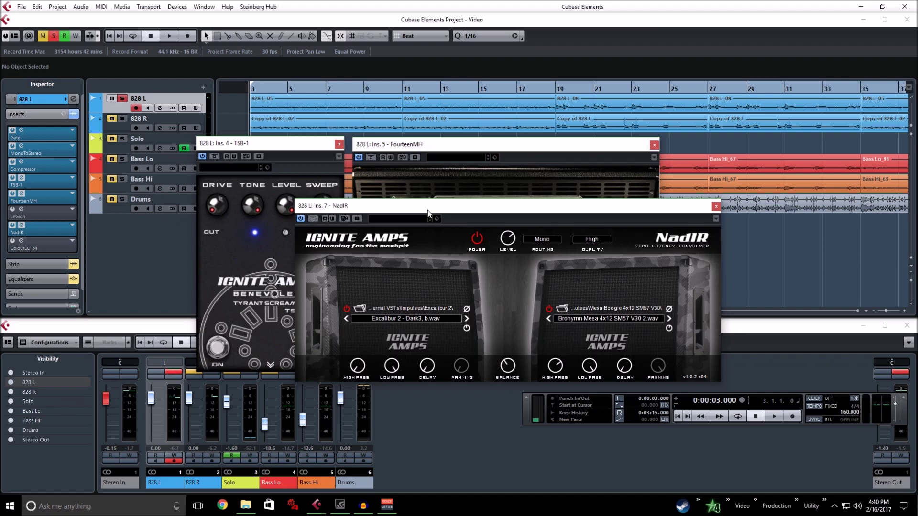
- Preview the impulse file Brohymn Mesa 4x12 SM57 V30 1 in Groove Music from NadIR's file browser, and return to NadIR without loading it
left_click(360, 309)
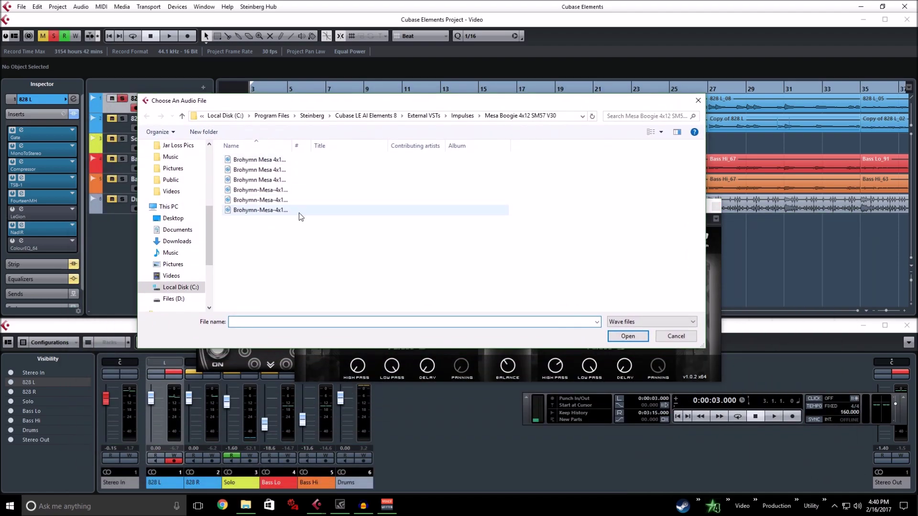
left_click(258, 160)
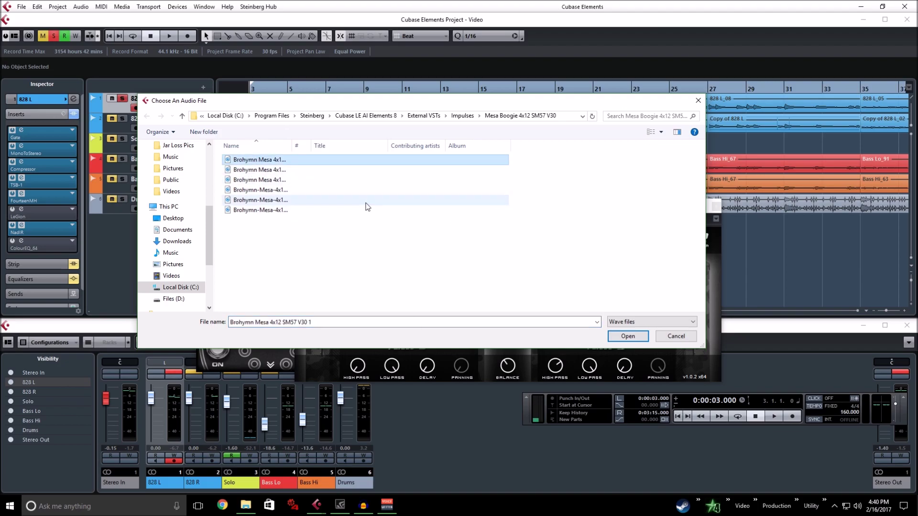
right_click(312, 162)
left_click(334, 187)
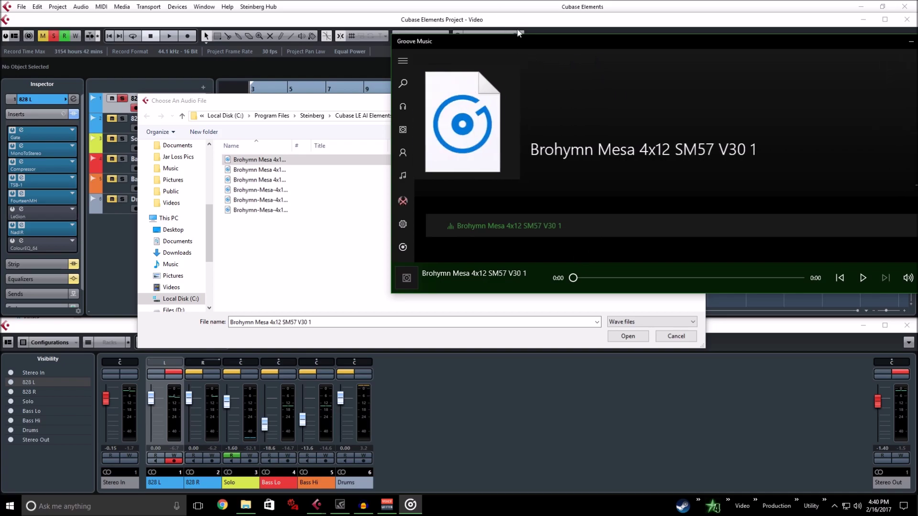
double_click(592, 44)
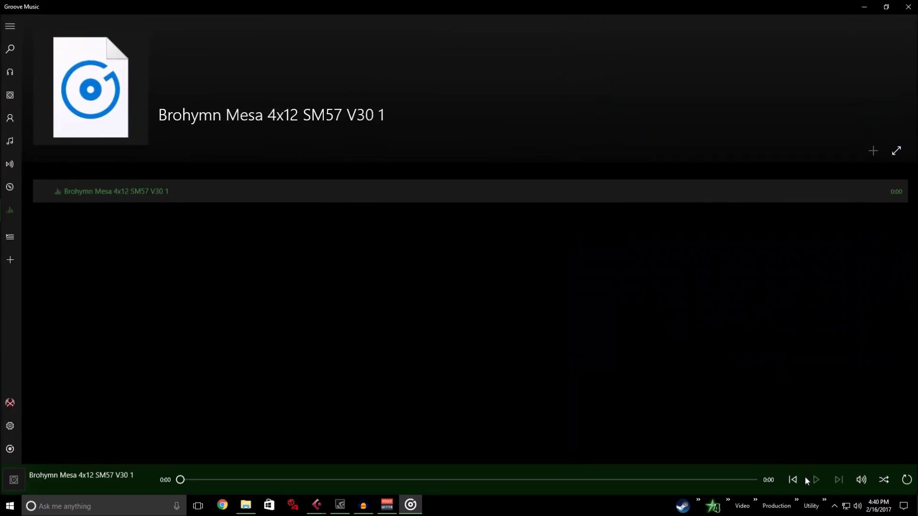
left_click(908, 7)
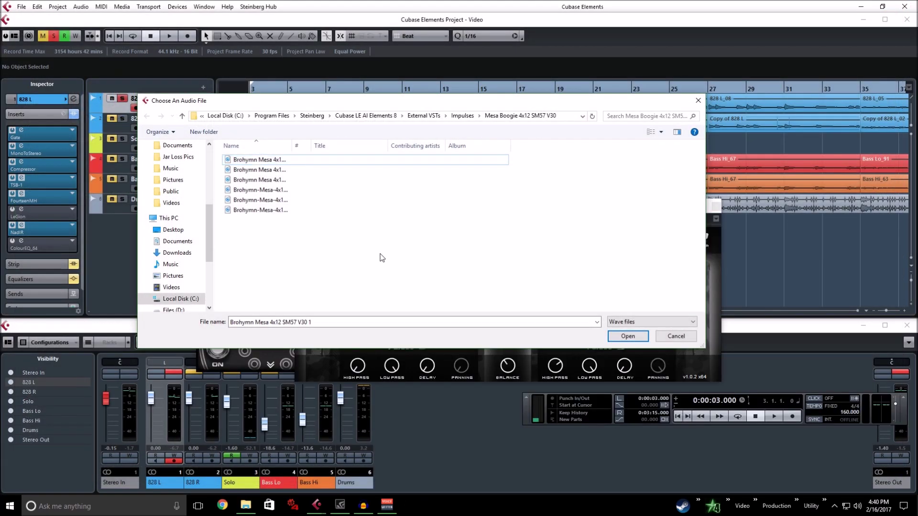
left_click(698, 100)
left_click_drag(488, 212, 490, 208)
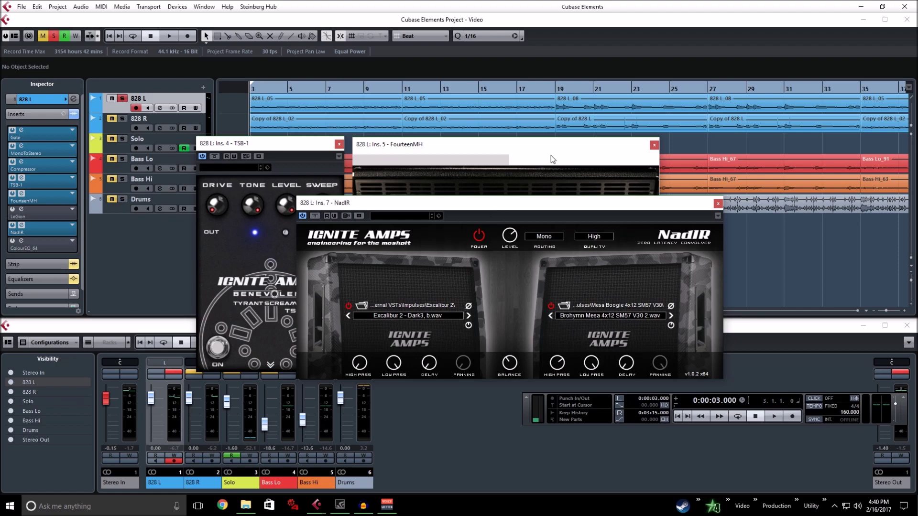
- Check the impulse files available for both NadIR cabinets, including the Mesa Boogie 4x12 SM57 V30 list
left_click(383, 318)
left_click(381, 317)
left_click(381, 317)
left_click(563, 309)
left_click(589, 315)
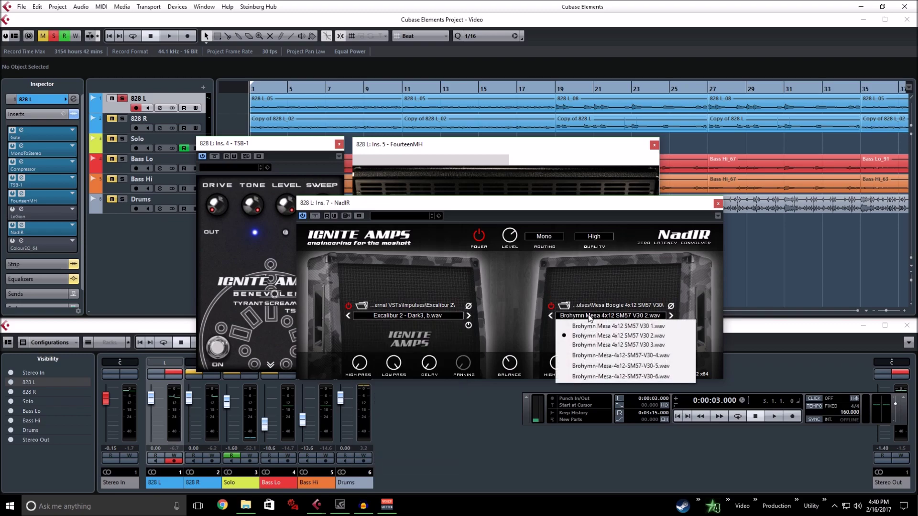
- Browse the Impulses folder from the second NadIR cabinet's file chooser to examine the available cabinet impulse folders
left_click(562, 306)
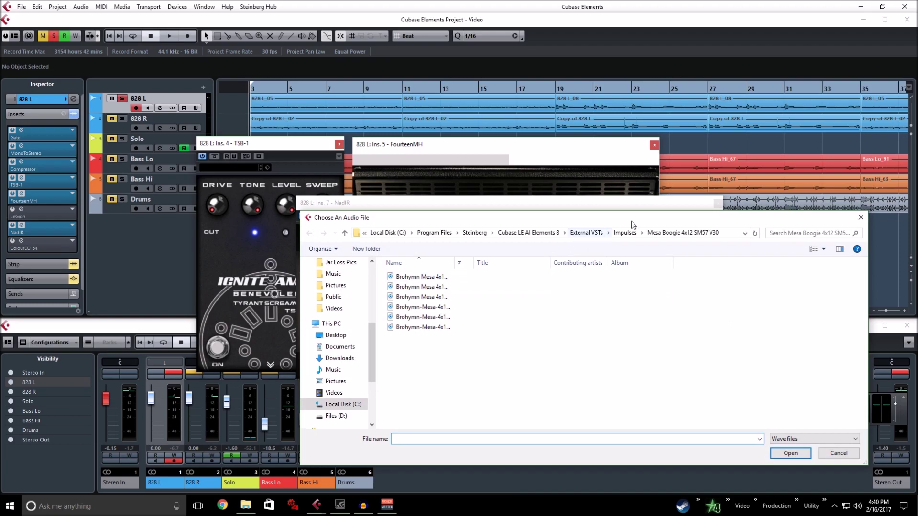
left_click_drag(619, 217, 532, 197)
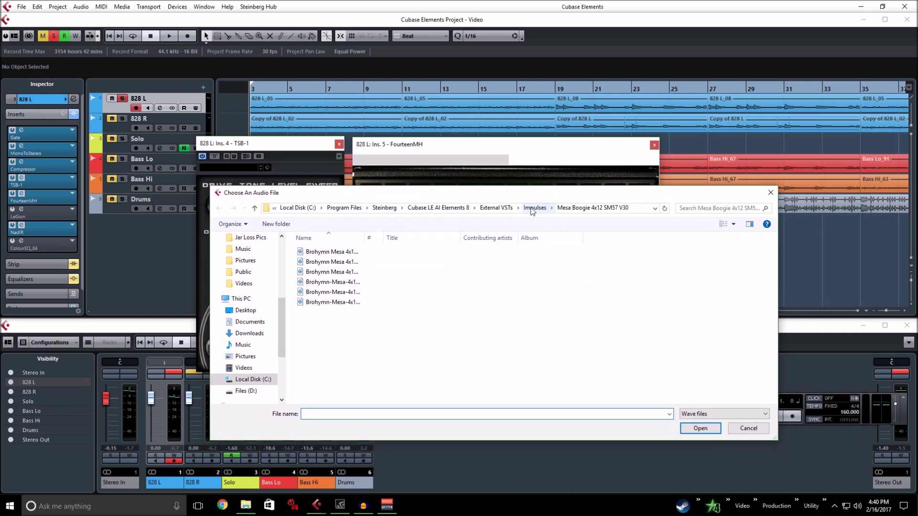
left_click(536, 209)
scroll(374, 342, "up", 15)
scroll(374, 342, "up", 10)
scroll(353, 354, "up", 2)
scroll(351, 351, "down", 12)
scroll(347, 347, "up", 15)
scroll(343, 340, "up", 3)
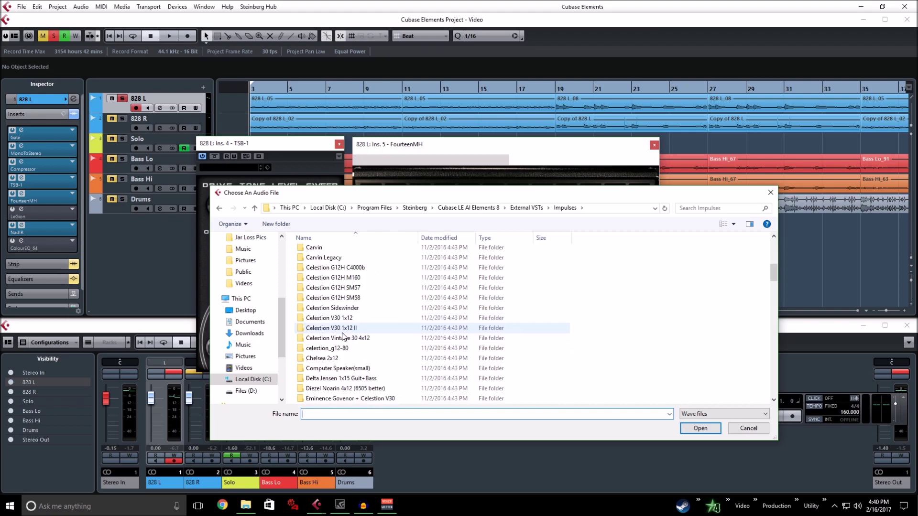
scroll(335, 335, "up", 10)
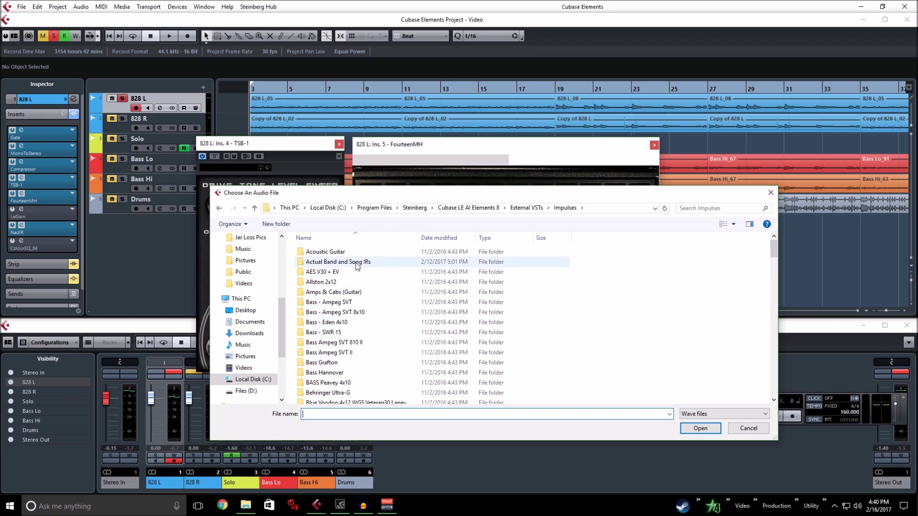
- Look through the impulse files in the Actual Band and Song IRs folder and leave the chooser without loading one
double_click(337, 262)
scroll(345, 307, "down", 12)
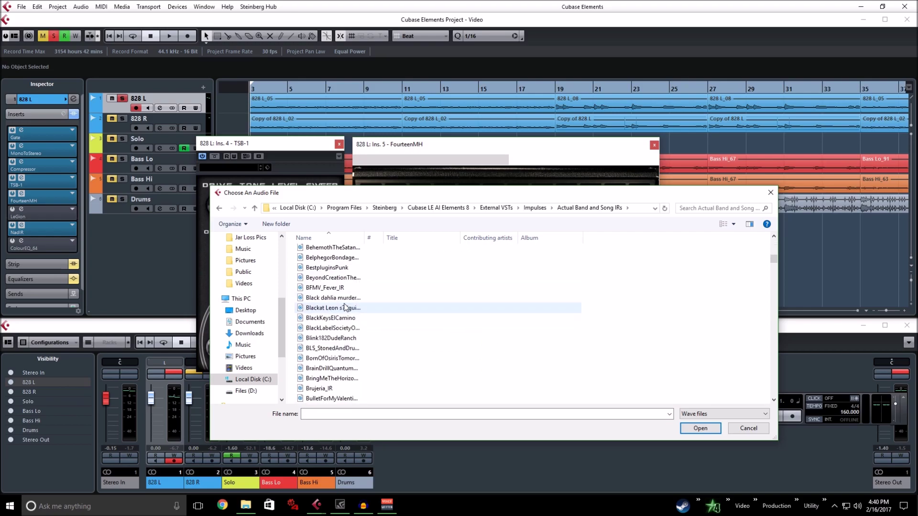
scroll(334, 330, "up", 3)
scroll(330, 342, "up", 5)
scroll(335, 334, "down", 4)
scroll(338, 330, "up", 4)
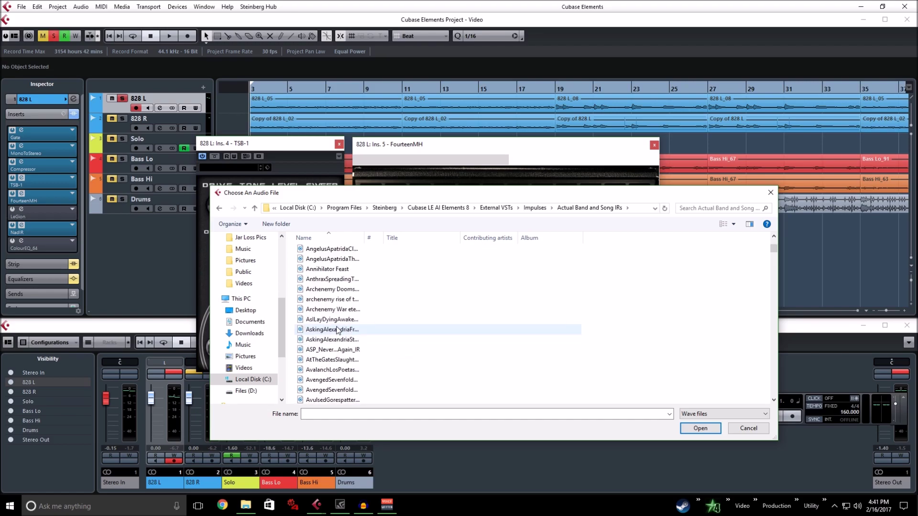
scroll(337, 330, "down", 12)
scroll(338, 330, "down", 10)
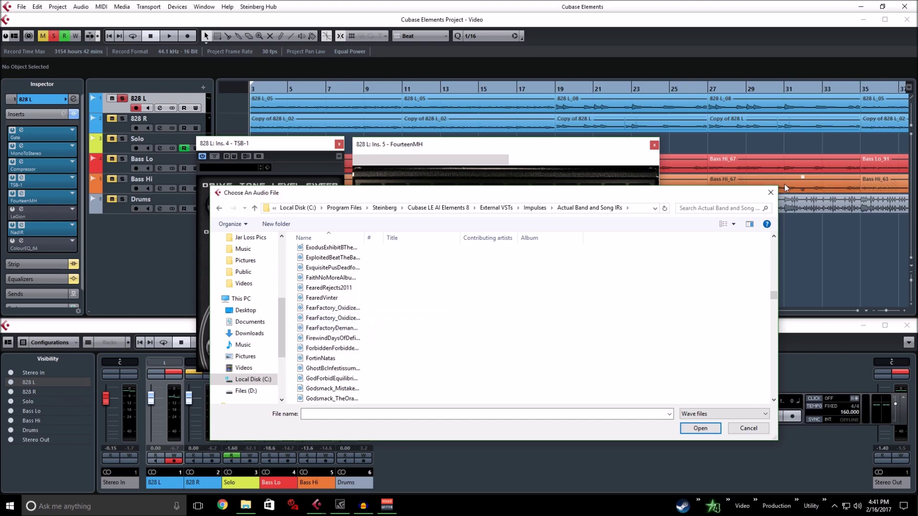
left_click(770, 192)
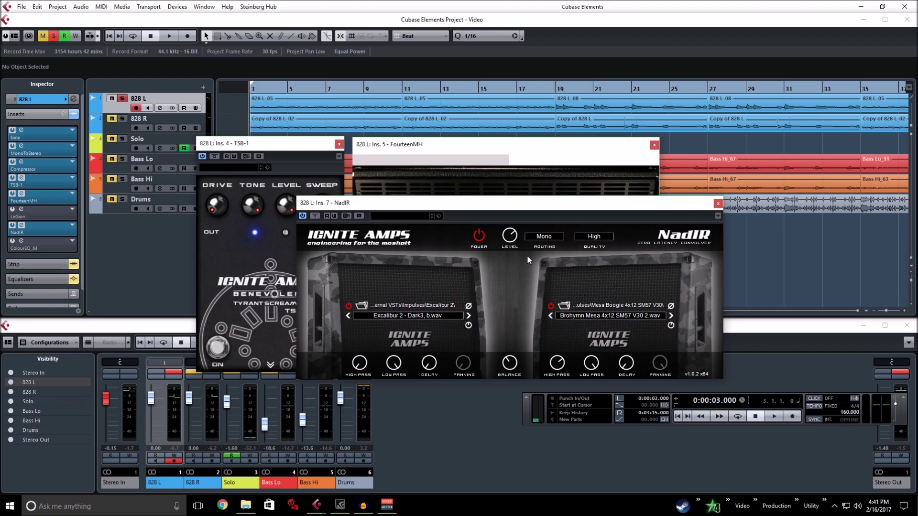
- Position the NadIR editor below the FourteenMH editor, clear of the TSB-1 pedal
left_click_drag(484, 206, 504, 264)
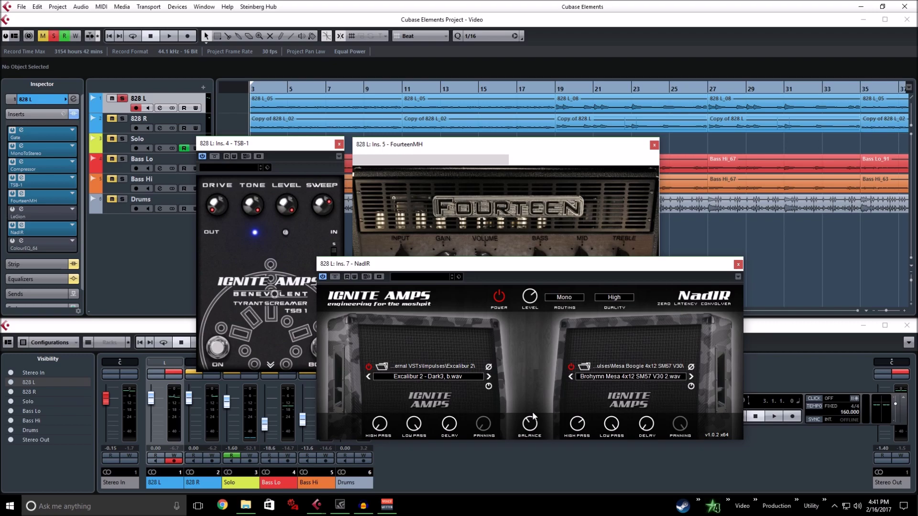
left_click_drag(615, 270, 597, 191)
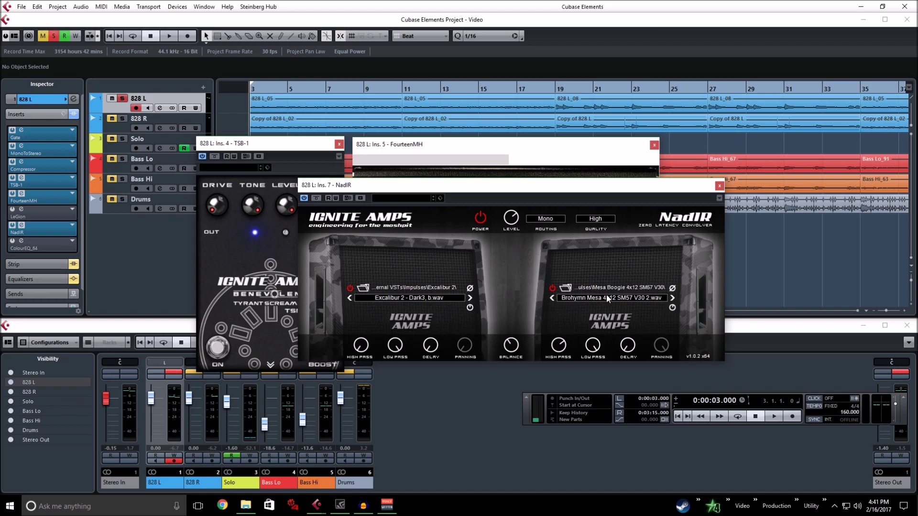
left_click_drag(507, 345, 505, 345)
left_click_drag(363, 188, 431, 302)
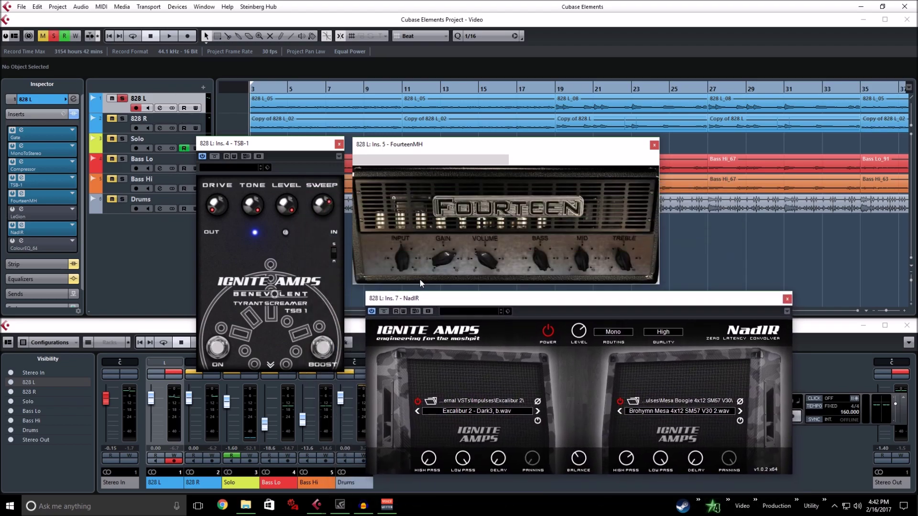
- Bypass the NadIR insert on 828 L and play the opening bars to hear the guitar without cabinet impulses
left_click(14, 197)
left_click(10, 226)
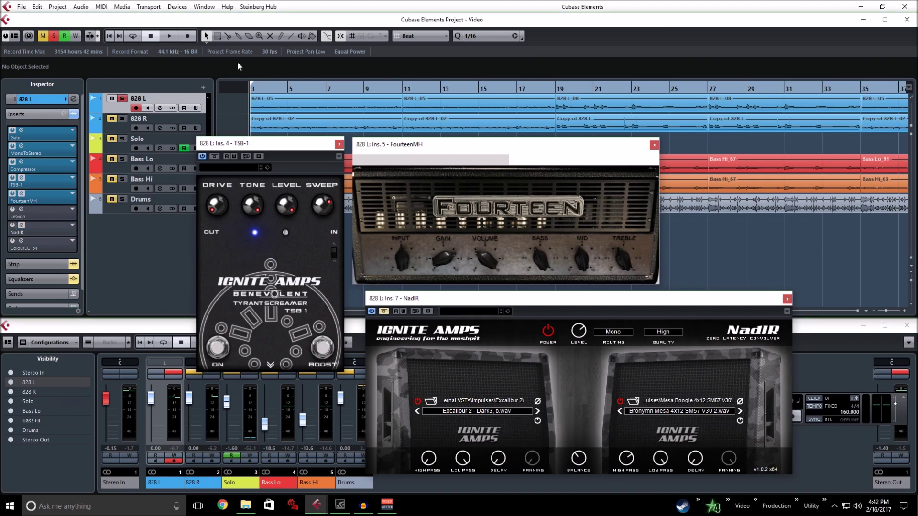
left_click(168, 37)
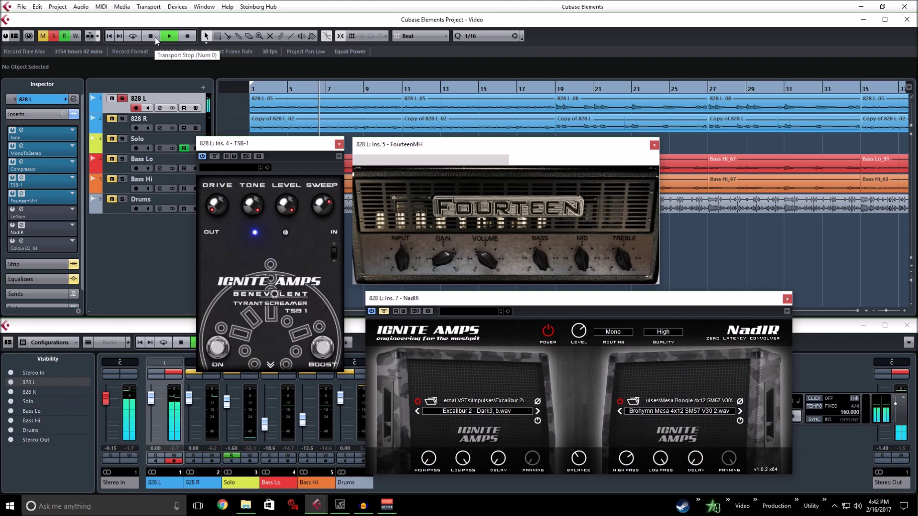
left_click(155, 37)
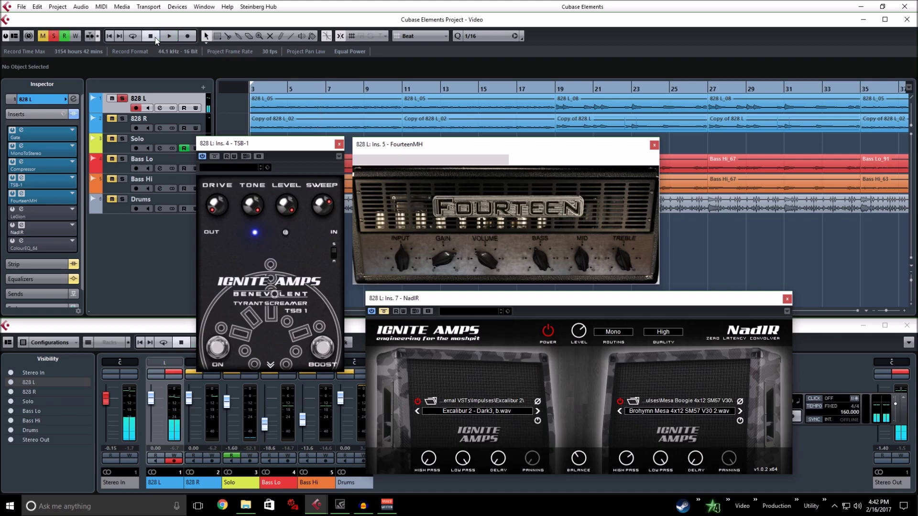
right_click(146, 45)
key("Escape")
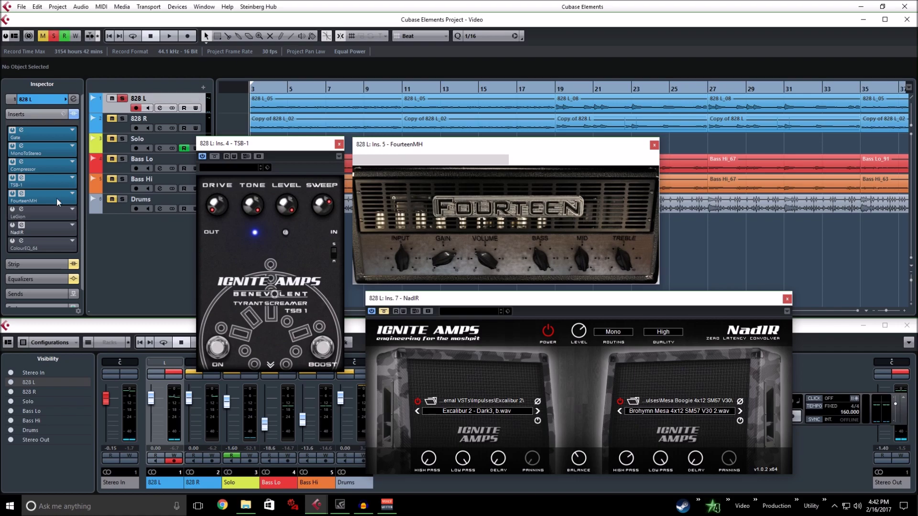
- Re-enable the NadIR insert and play 828 L again with the cabinet impulses applied
left_click(13, 225)
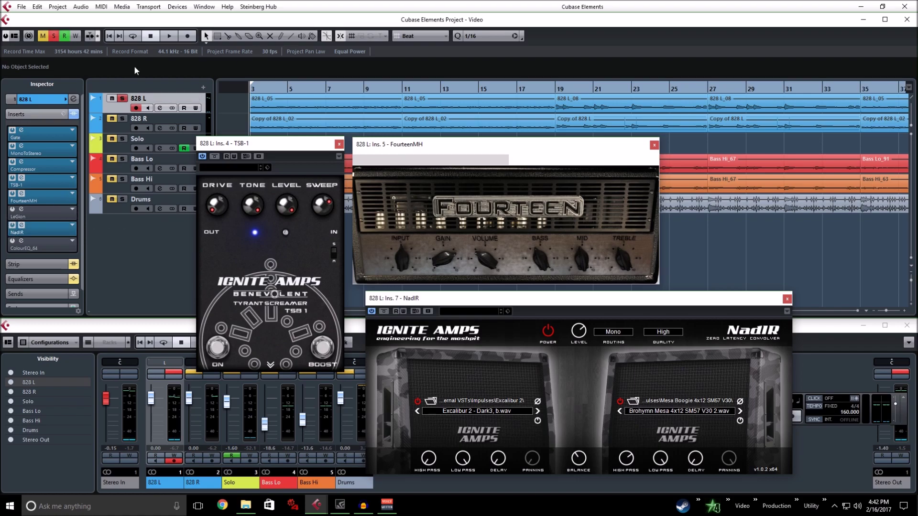
left_click(171, 36)
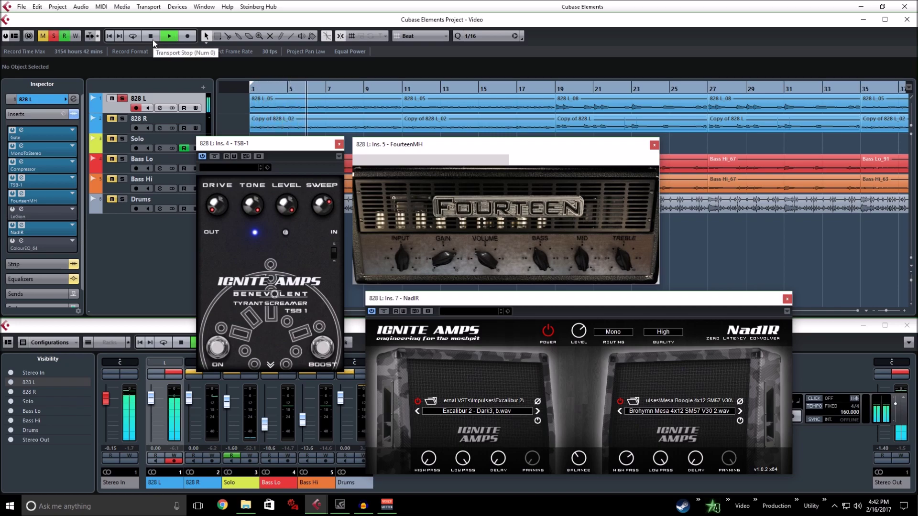
left_click(152, 36)
left_click(152, 36)
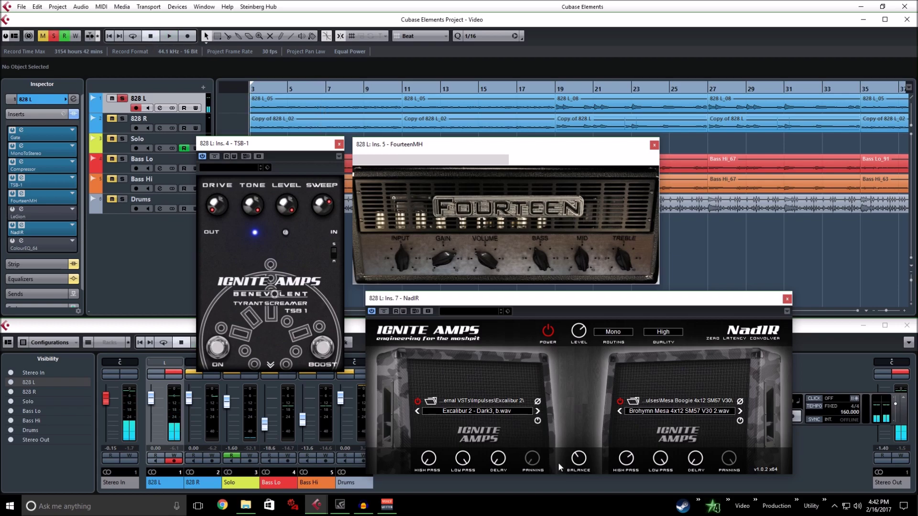
- Adjust NadIR's cabinet balance to about 47% L while 828 L plays, and stop playback
left_click(576, 460)
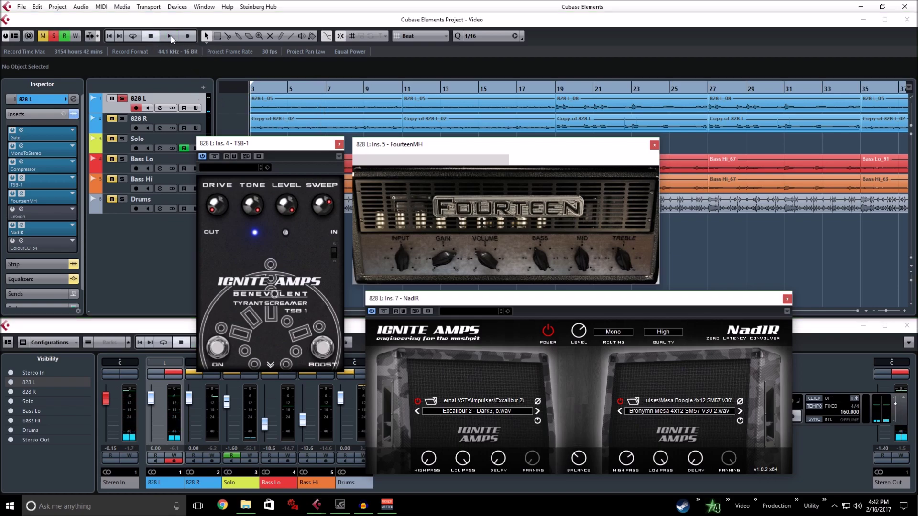
key("space")
left_click(579, 441)
left_click_drag(590, 428, 582, 467)
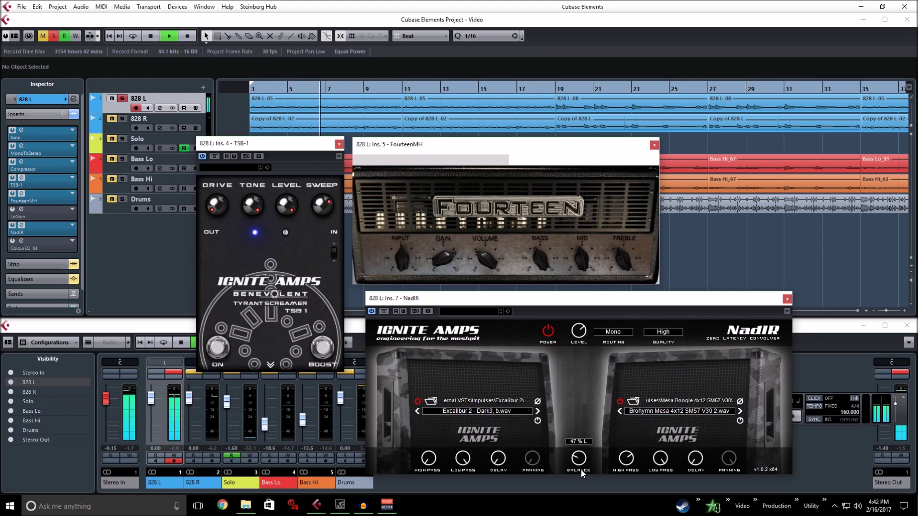
left_click(150, 39)
left_click(150, 39)
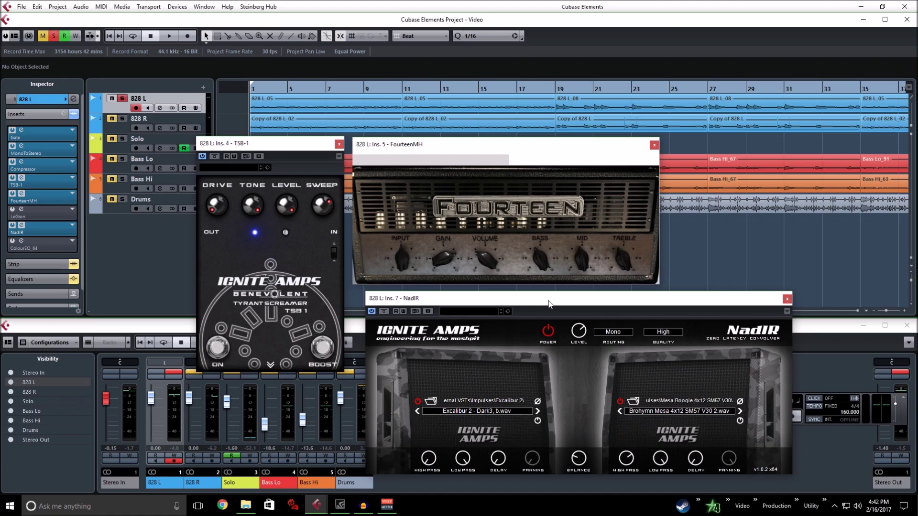
- Compare 828 L with the TSB-1 pedal switched on and off during playback, leaving the pedal switched on
left_click_drag(548, 300, 534, 300)
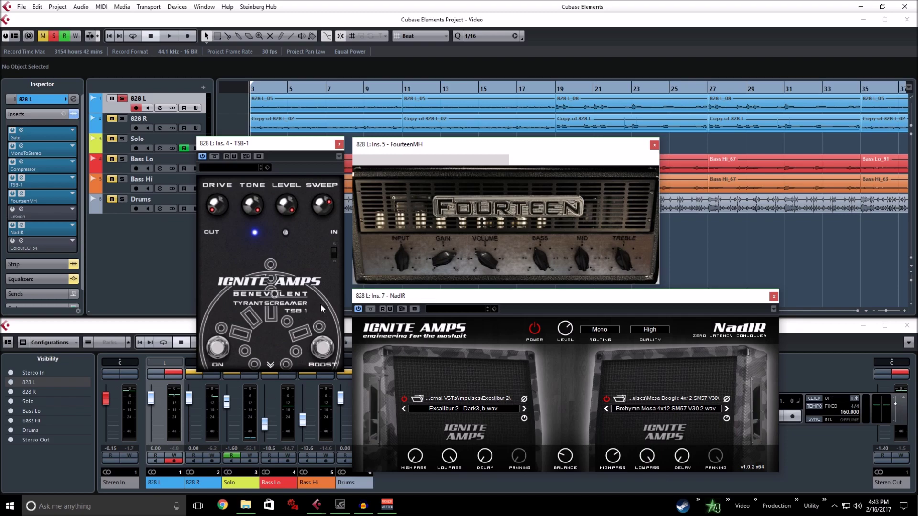
left_click_drag(280, 146, 282, 133)
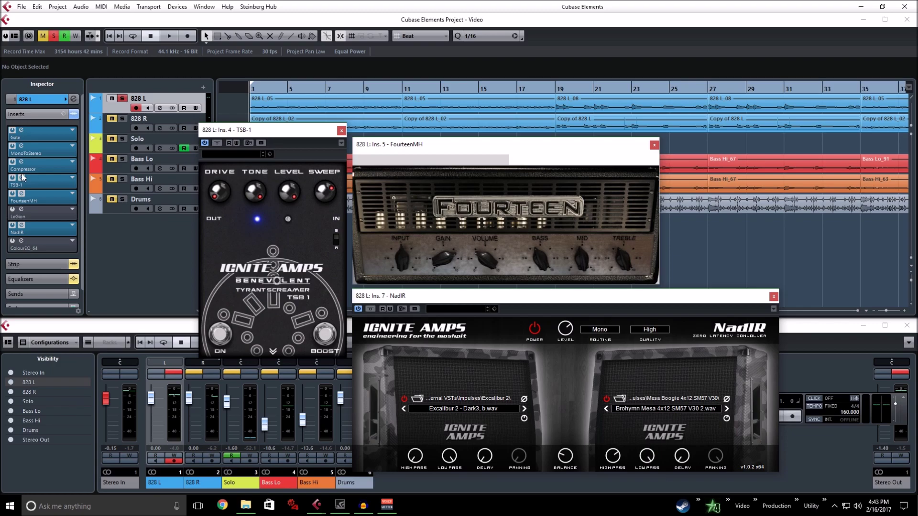
left_click(170, 36)
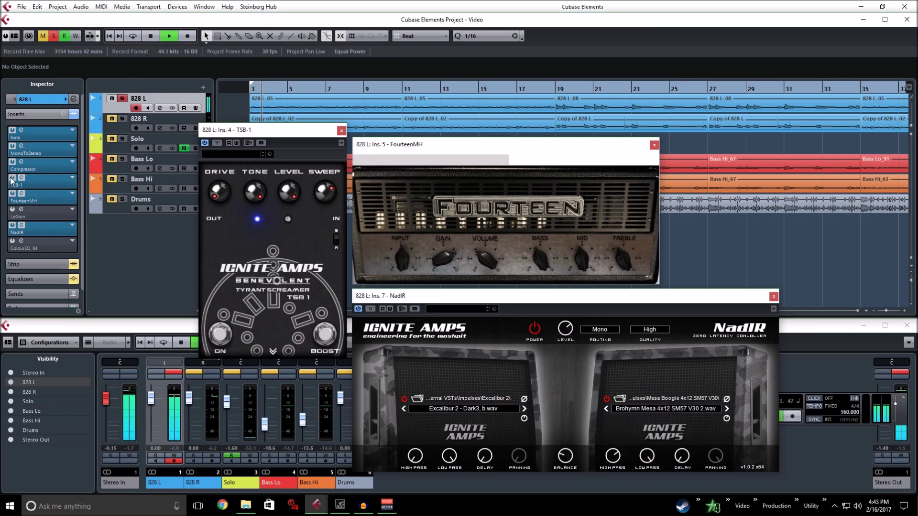
left_click(155, 37)
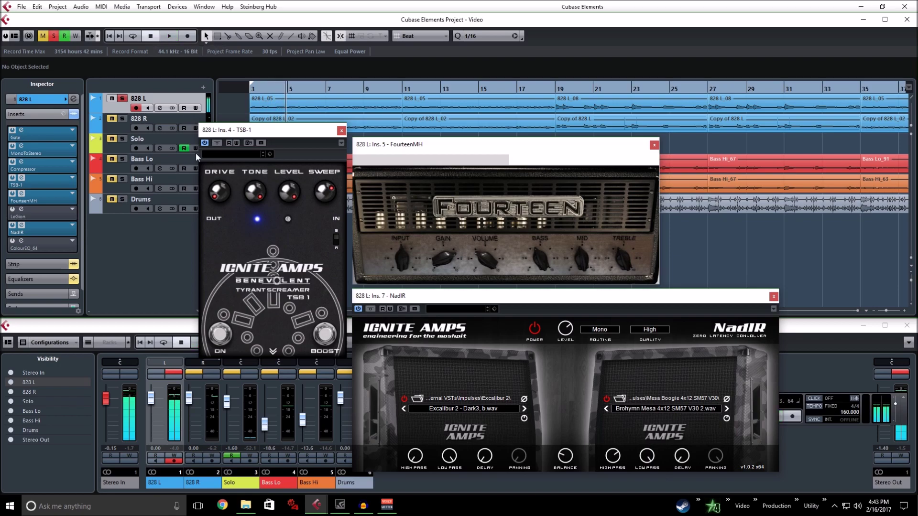
left_click(168, 36)
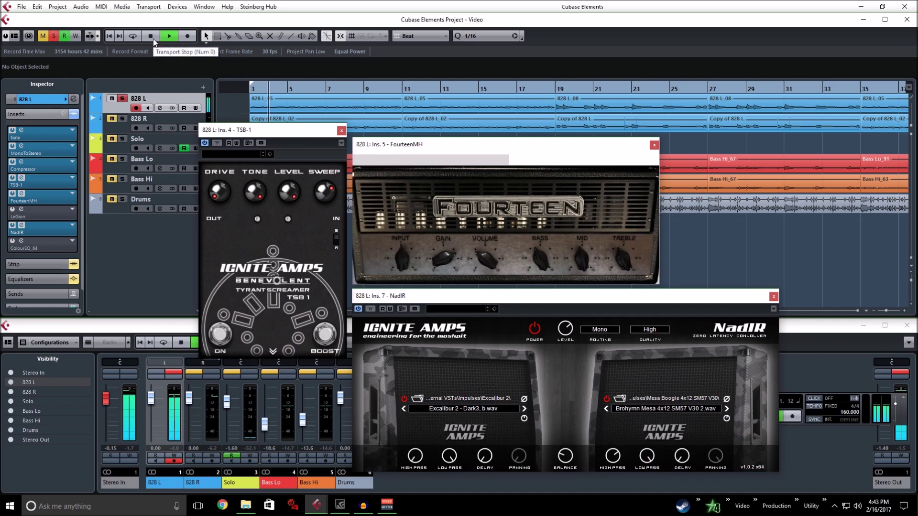
left_click(153, 39)
left_click(153, 38)
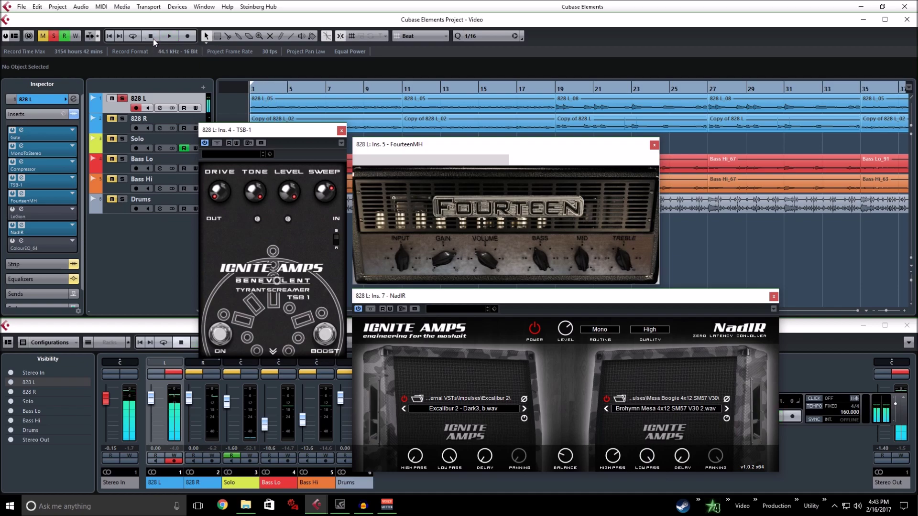
left_click(220, 331)
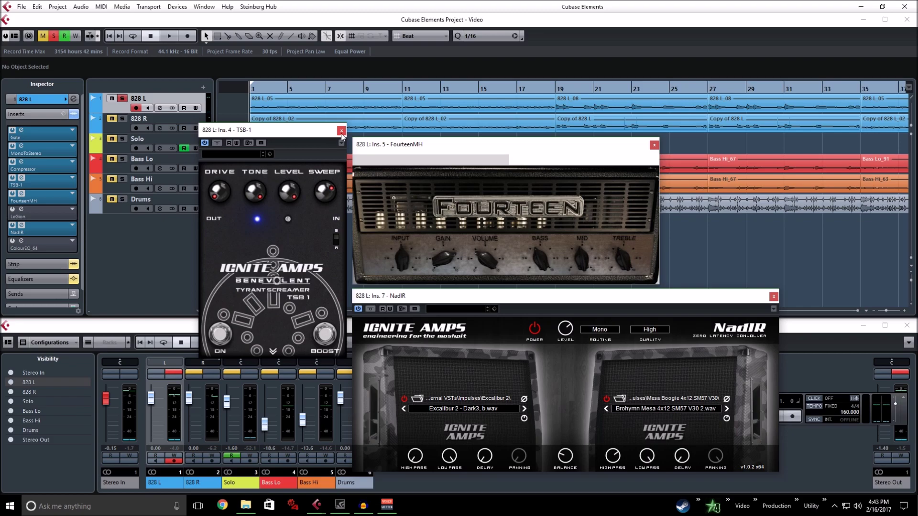
- Open the ColourEQ_64 insert's editor on 828 L and briefly view the channel's built-in equalizer for comparison
left_click(21, 241)
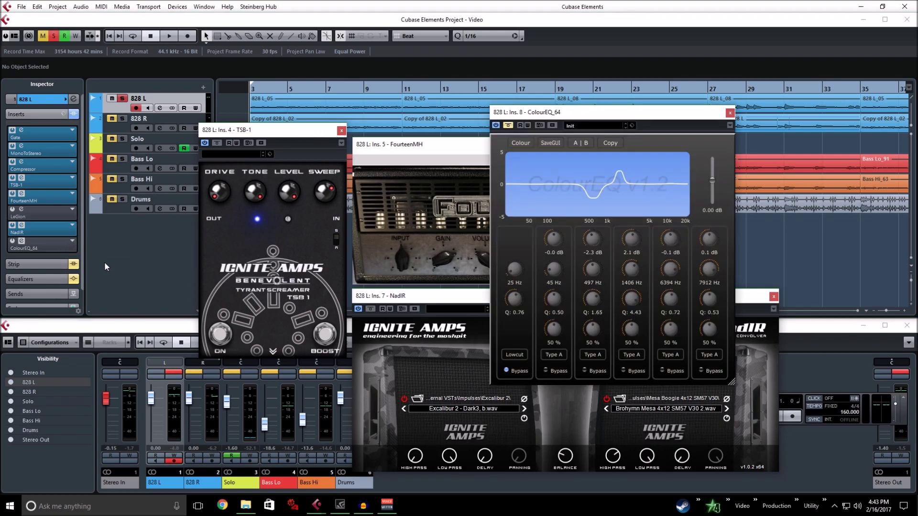
left_click_drag(530, 118, 515, 121)
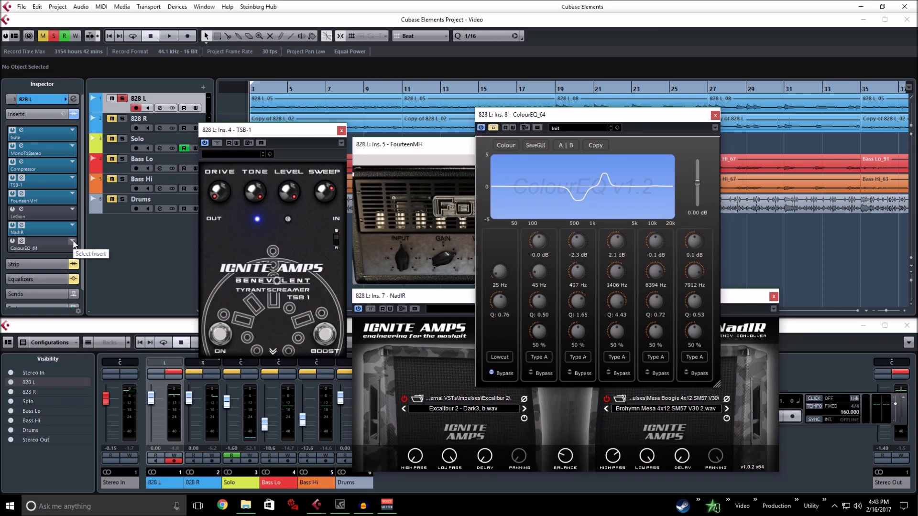
left_click(160, 110)
left_click_drag(530, 56, 329, 25)
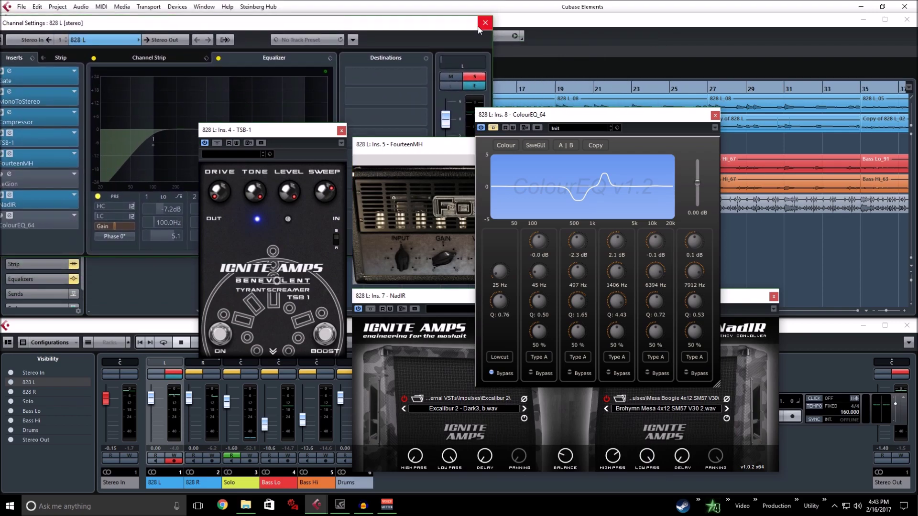
left_click(485, 23)
left_click_drag(519, 114, 500, 118)
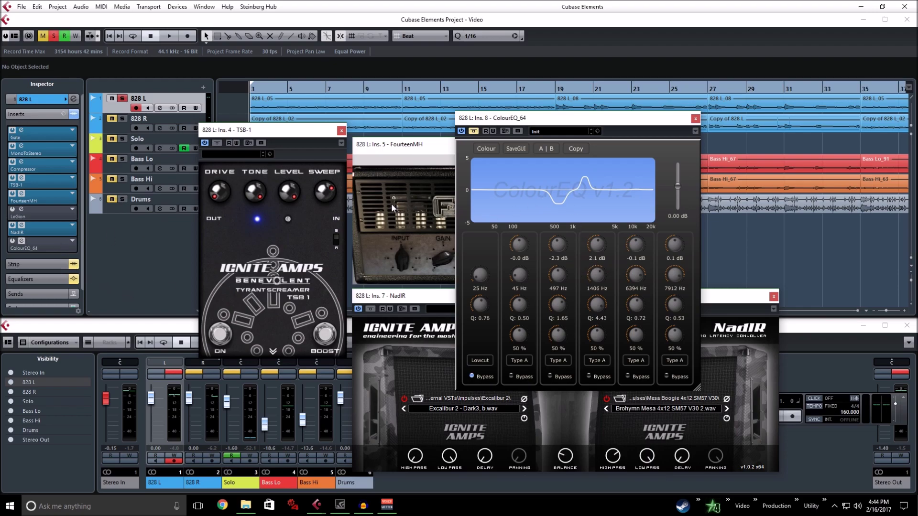
left_click_drag(303, 131, 306, 147)
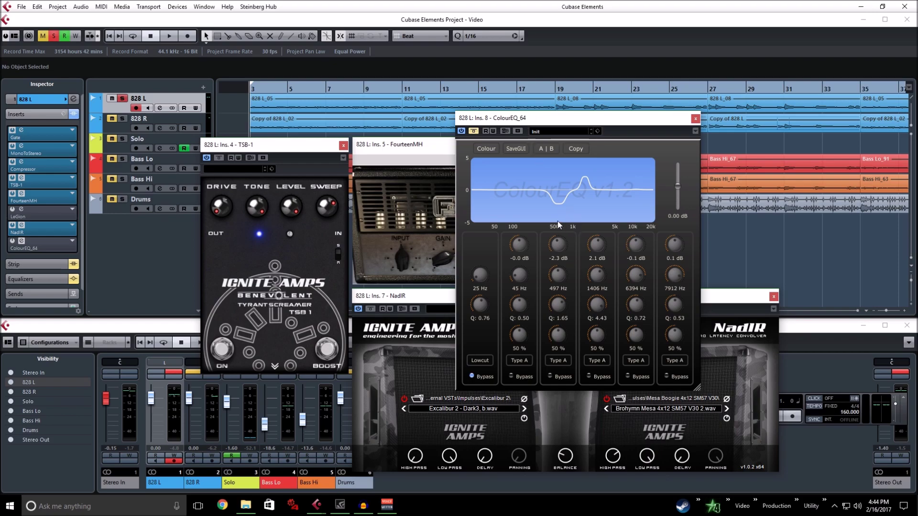
- Enable ColourEQ_64 while 828 L plays, switching it off and on again to compare the sound
left_click(168, 36)
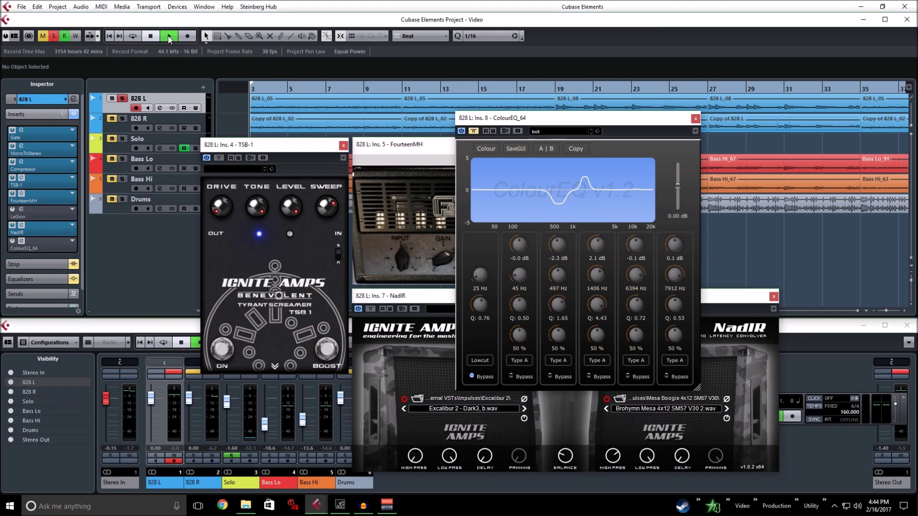
left_click(12, 243)
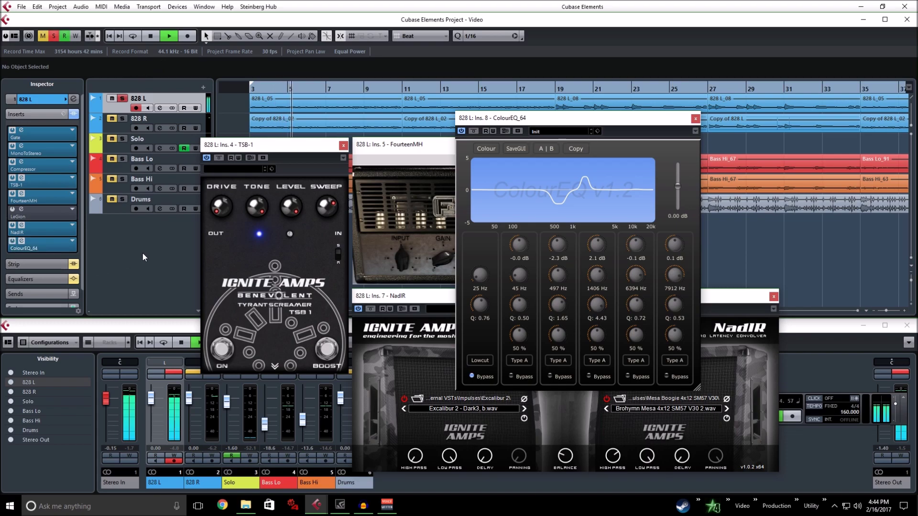
left_click(13, 243)
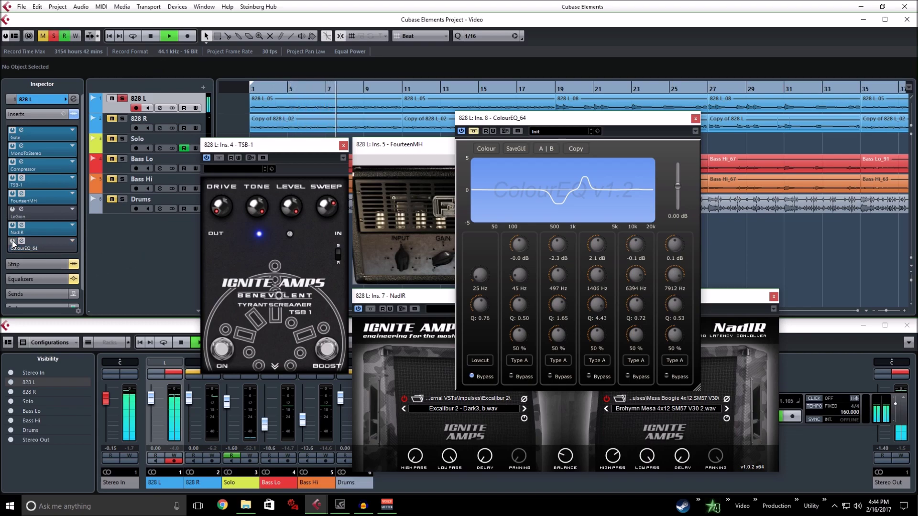
left_click(13, 243)
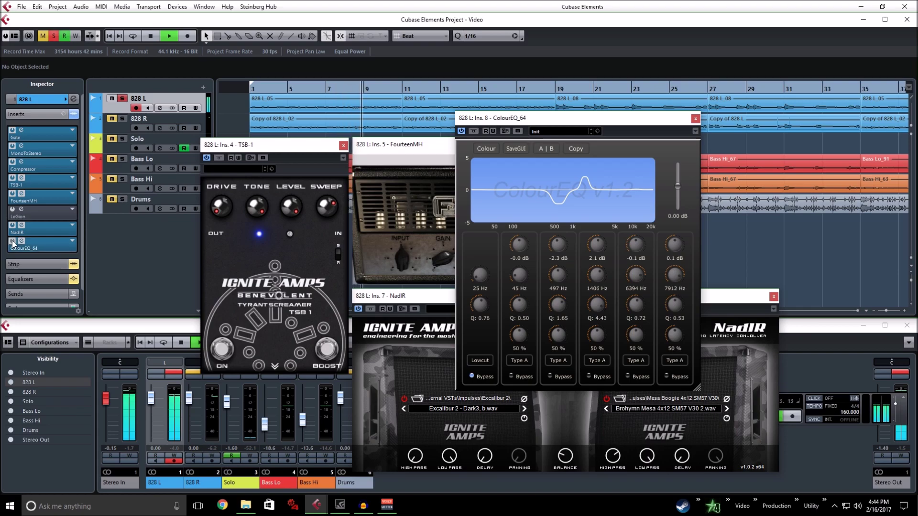
left_click(150, 37)
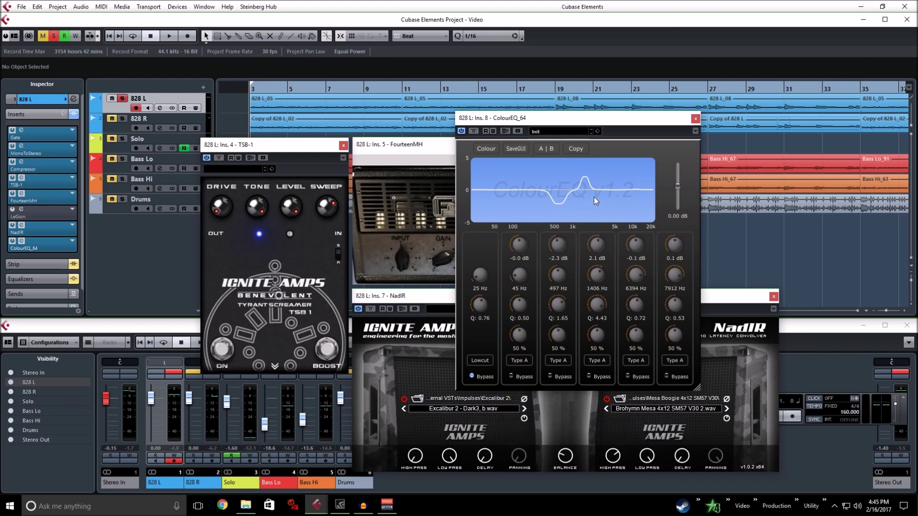
- Change the 6394 Hz band in ColourEQ_64 to 1.7 dB, 2137 Hz, Q 4.49 and 13%, and bypass that band
left_click_drag(635, 245, 635, 232)
left_click_drag(635, 275, 635, 286)
mouse_move(636, 245)
left_mouse_down()
mouse_move(635, 252)
mouse_move(635, 236)
left_mouse_up()
left_click_drag(636, 335, 635, 354)
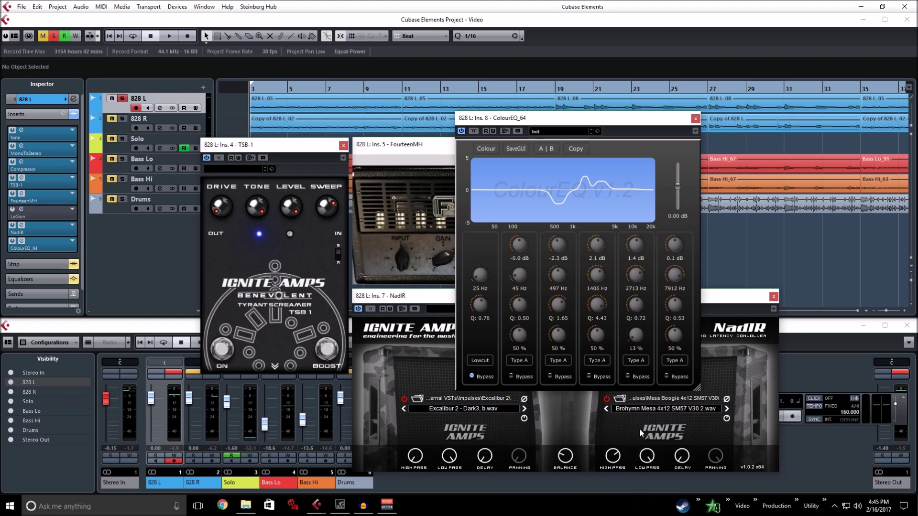
left_click_drag(636, 304, 618, 106)
left_click_drag(634, 273, 642, 295)
left_click(627, 376)
left_click_drag(579, 119, 679, 154)
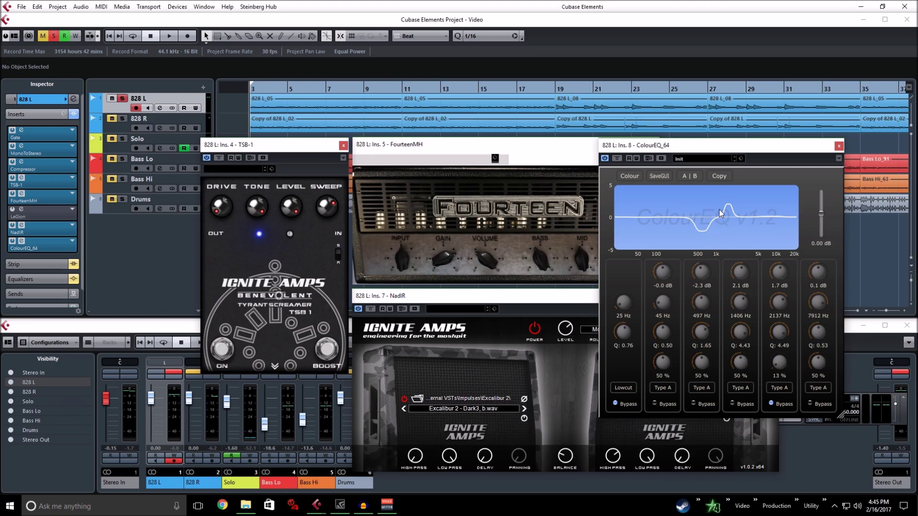
- Open the 828 L channel settings and close the TSB-1, ColourEQ_64, FourteenMH and NadIR editors
left_click(128, 104)
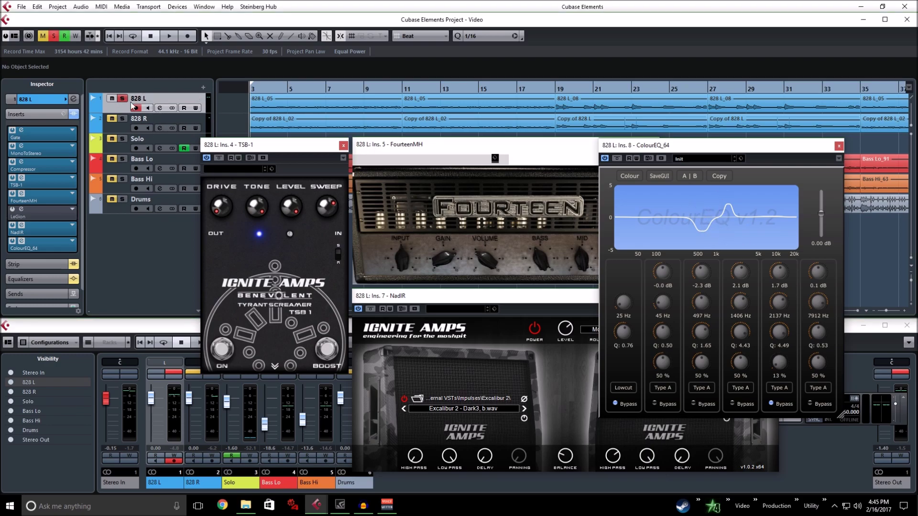
left_click(160, 108)
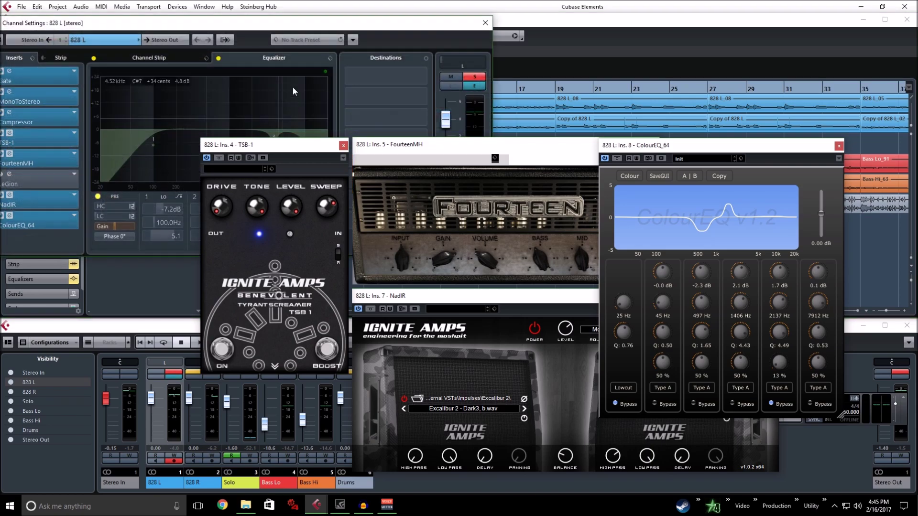
left_click(342, 145)
left_click(839, 145)
left_click(660, 144)
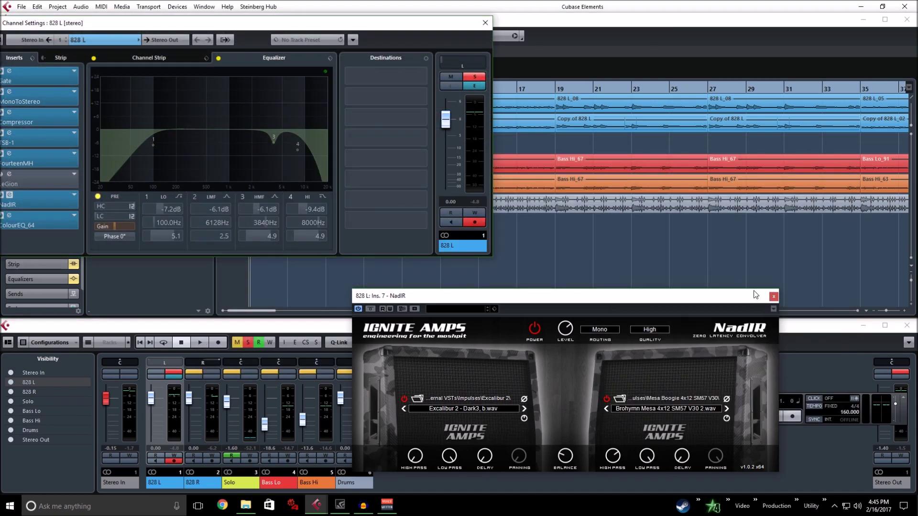
left_click(773, 296)
- Take the 828 L channel equalizer out of bypass and position the channel settings window clear of the track list
right_click(222, 115)
left_click(253, 120)
left_click_drag(291, 26, 546, 128)
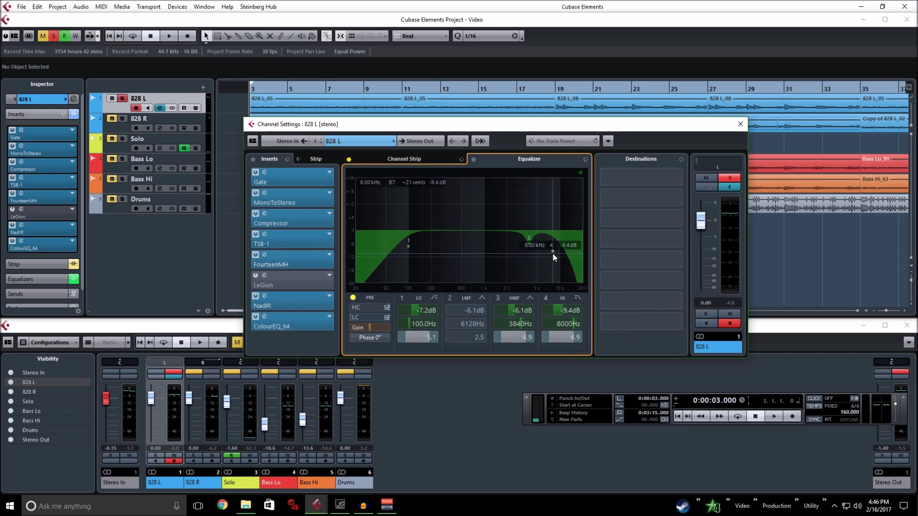
left_click(529, 243)
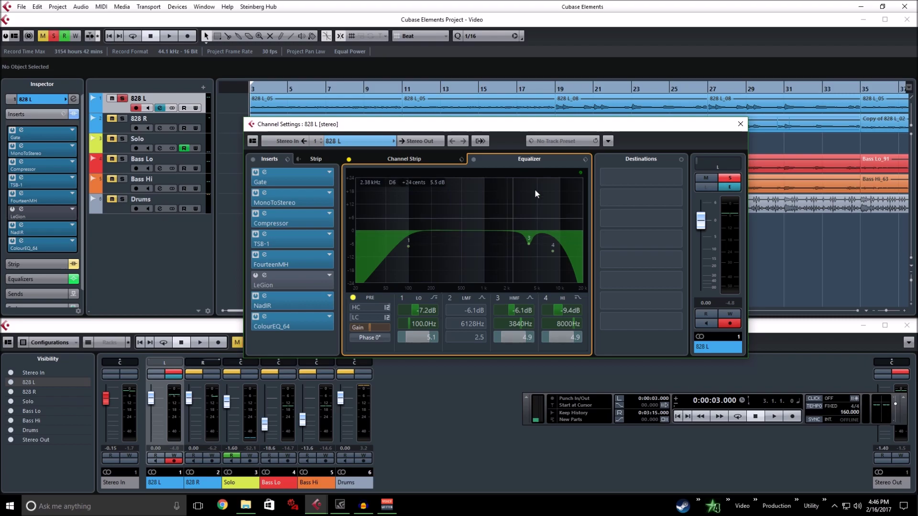
left_click_drag(401, 128, 530, 156)
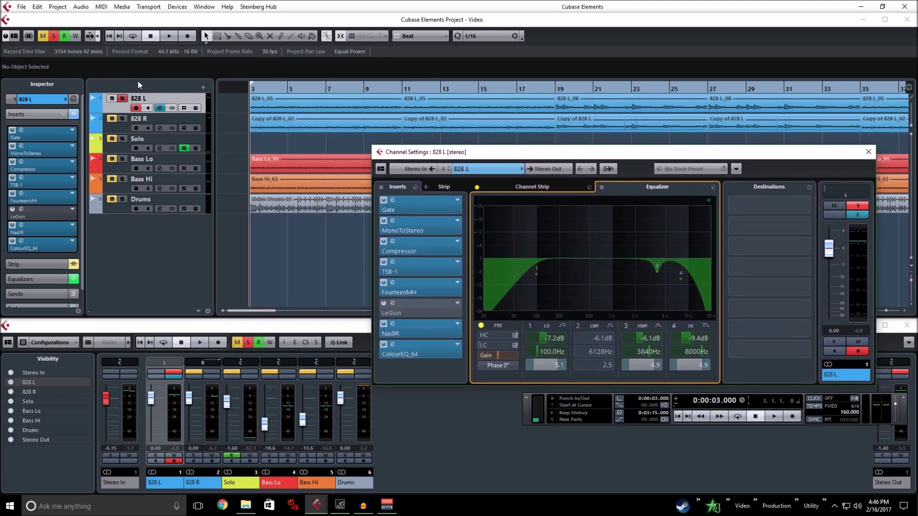
- Compare 828 L during playback with its channel equalizer bypassed and active, leaving the equalizer on when playback stops
right_click(484, 211)
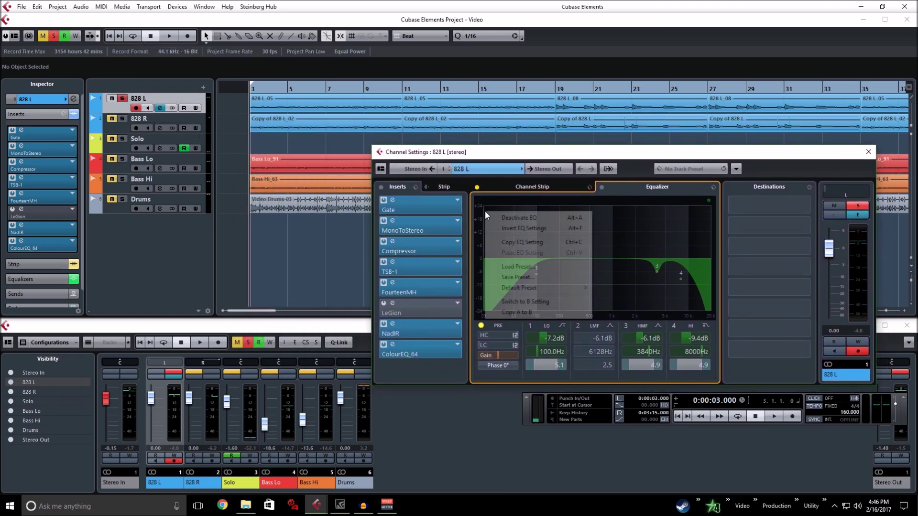
left_click(505, 221)
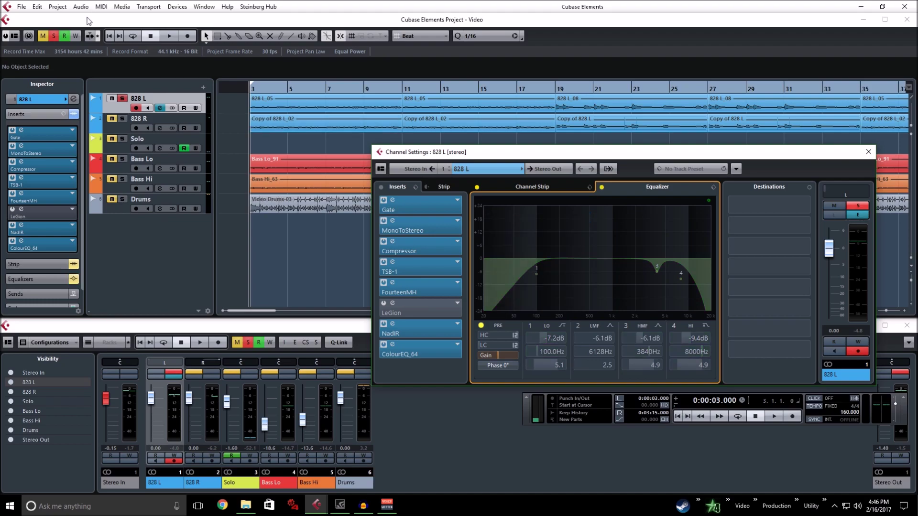
left_click(171, 36)
left_click(160, 107)
left_click(159, 107)
right_click(607, 231)
left_click(632, 234)
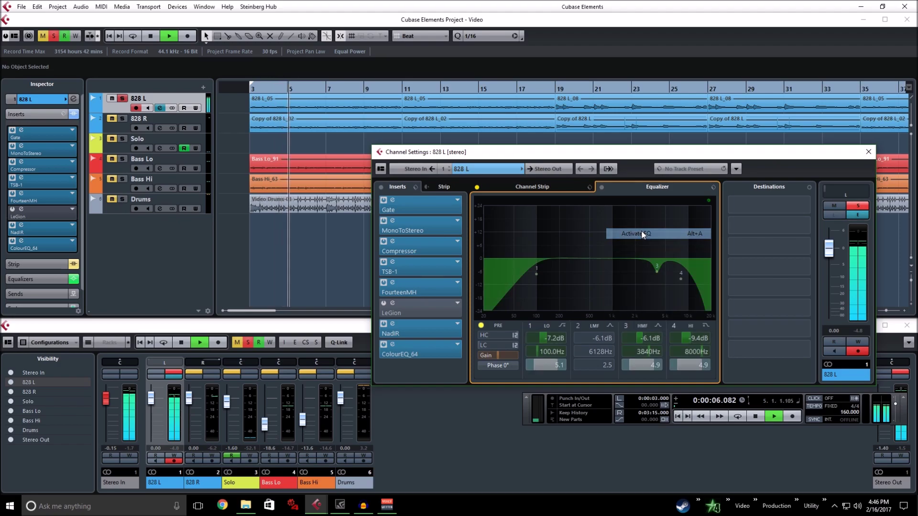
right_click(624, 225)
left_click(627, 230)
right_click(624, 223)
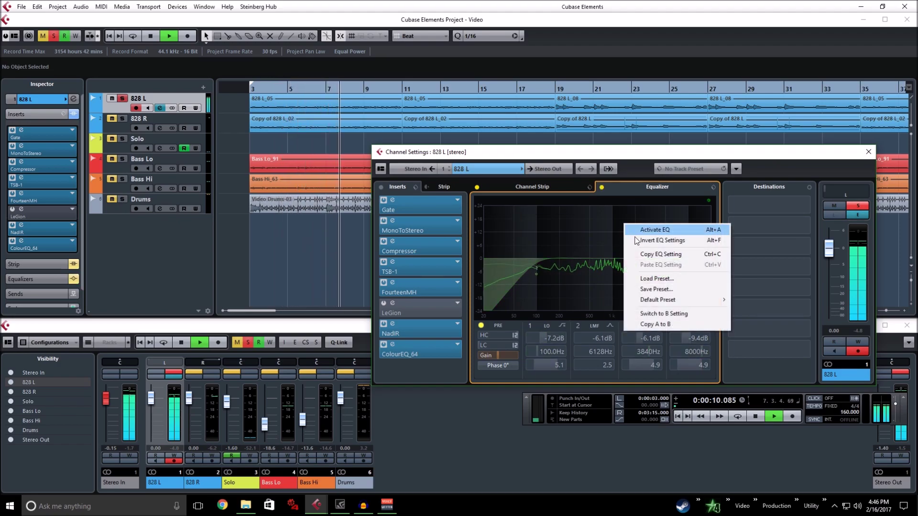
left_click(636, 232)
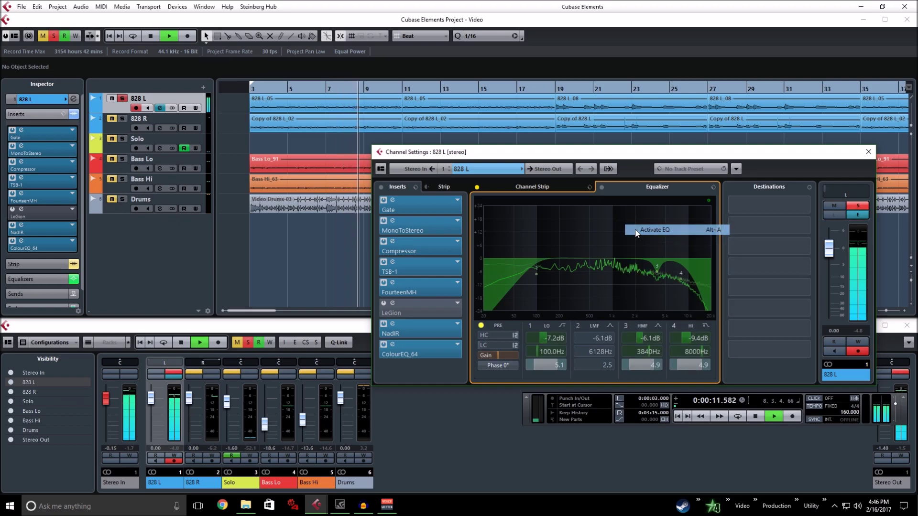
left_click(152, 36)
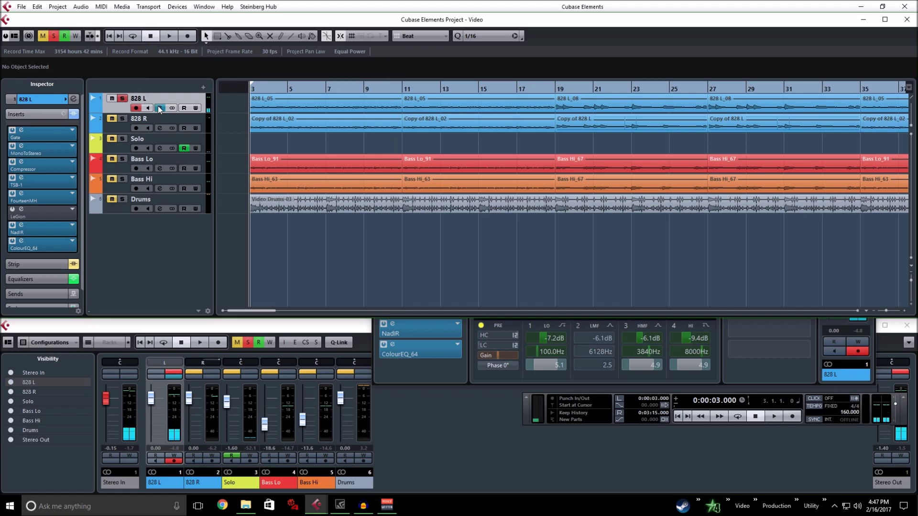
- Reposition the 828 L channel settings window and bring the project window back in front of it
left_click(574, 329)
left_click_drag(588, 161, 546, 162)
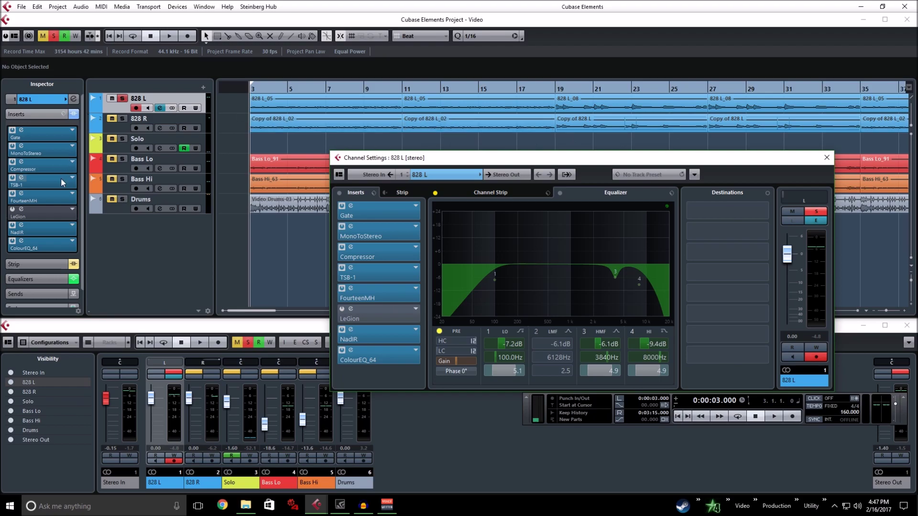
left_click(61, 193)
left_click(196, 285)
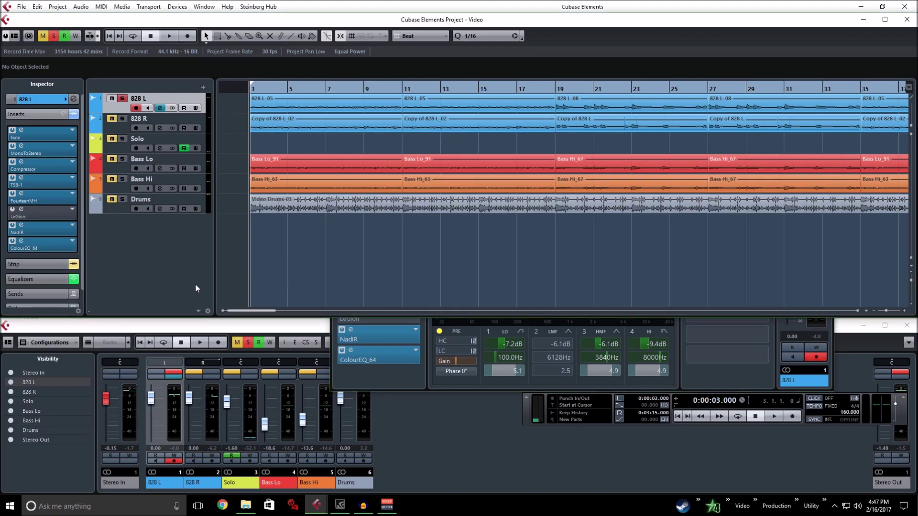
- Play 828 L through its complete insert and equalizer chain, stop playback and close the channel settings
left_click(165, 36)
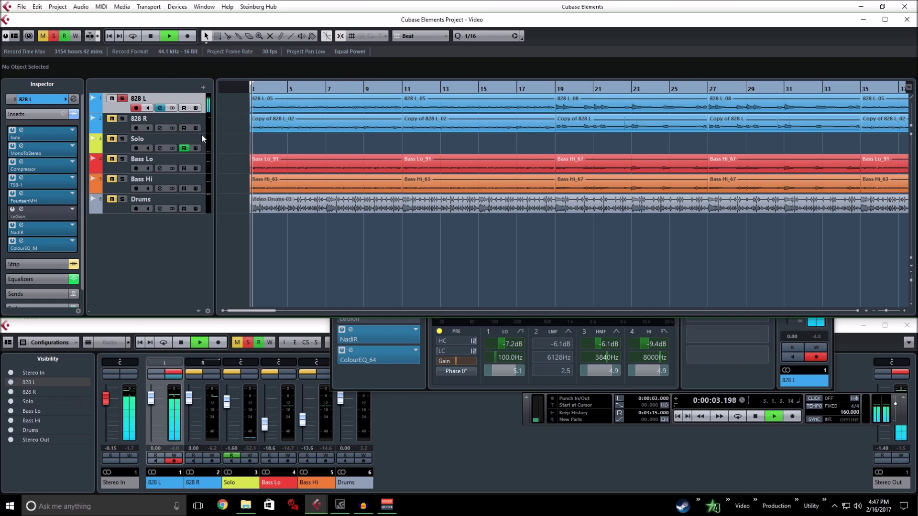
left_click(155, 36)
left_click(161, 108)
left_click(160, 108)
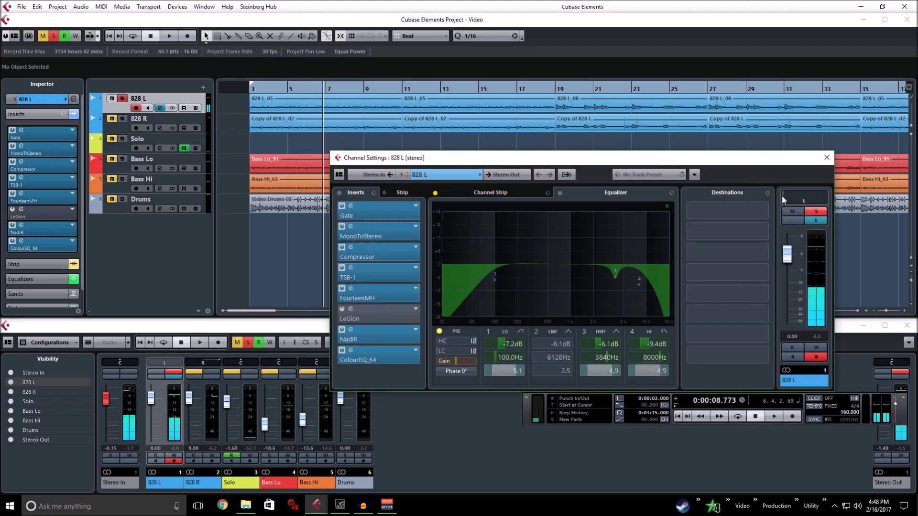
left_click(827, 158)
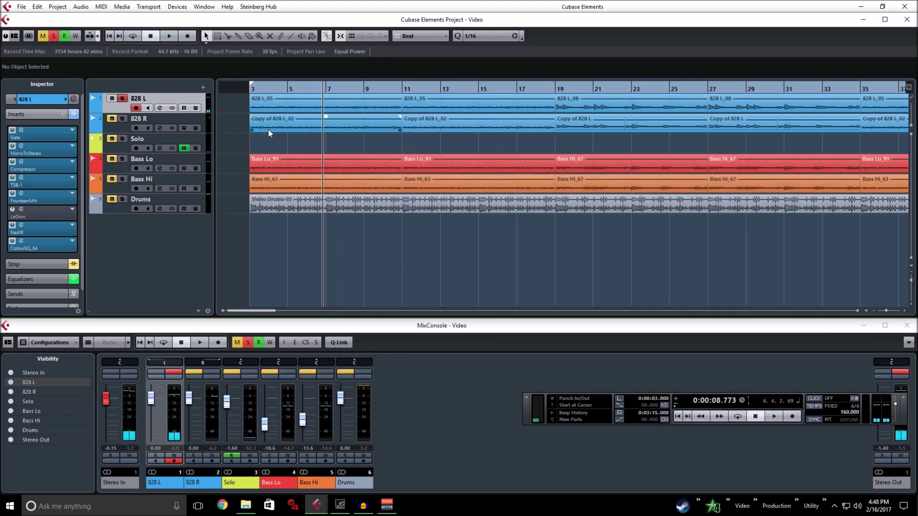
- Solo 828 R together with 828 L and inspect the cabinet impulses in the NadIR insert on 828 R
left_click(124, 118)
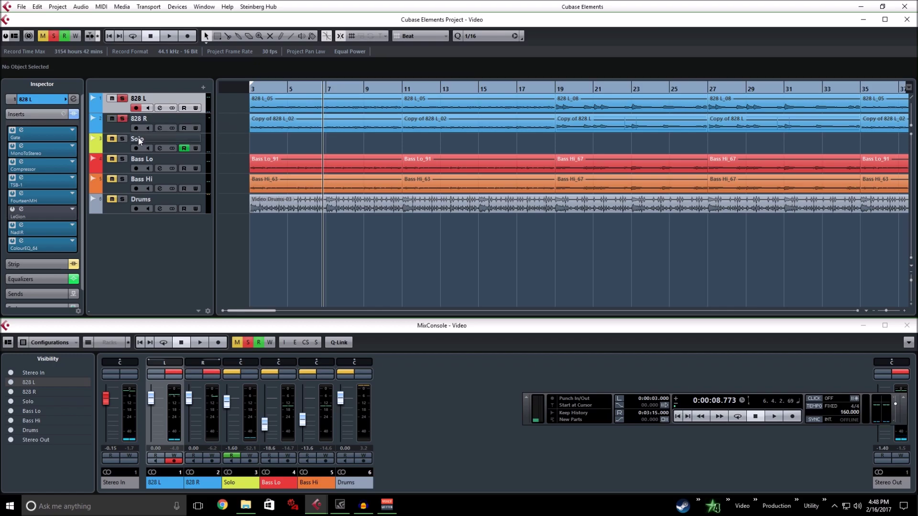
left_click(160, 128)
left_click(826, 157)
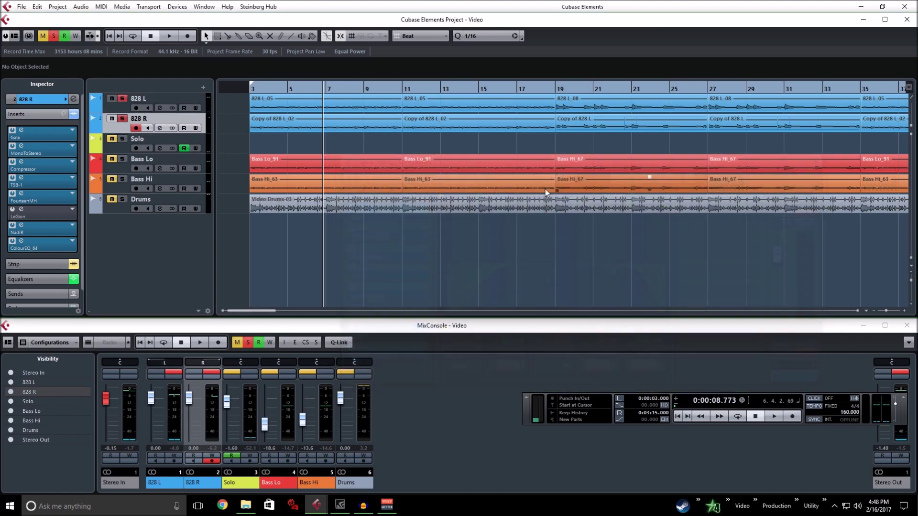
left_click(41, 227)
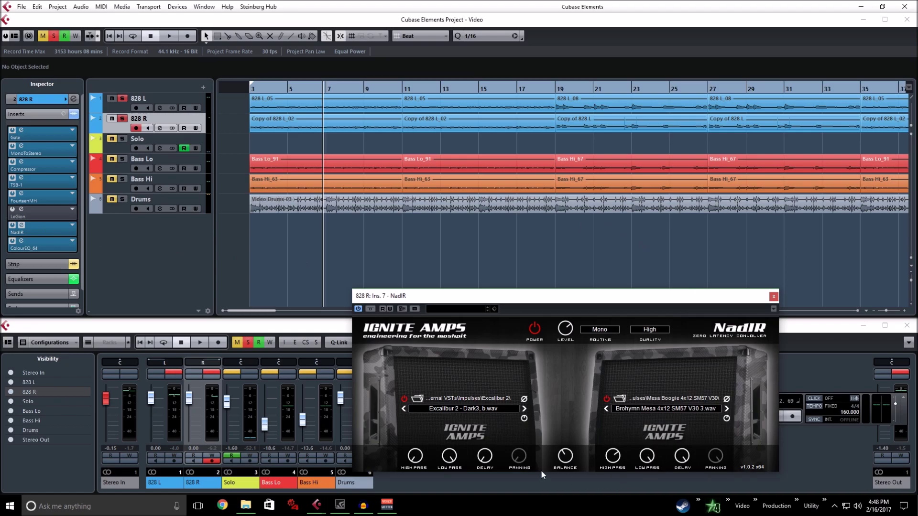
left_click(773, 297)
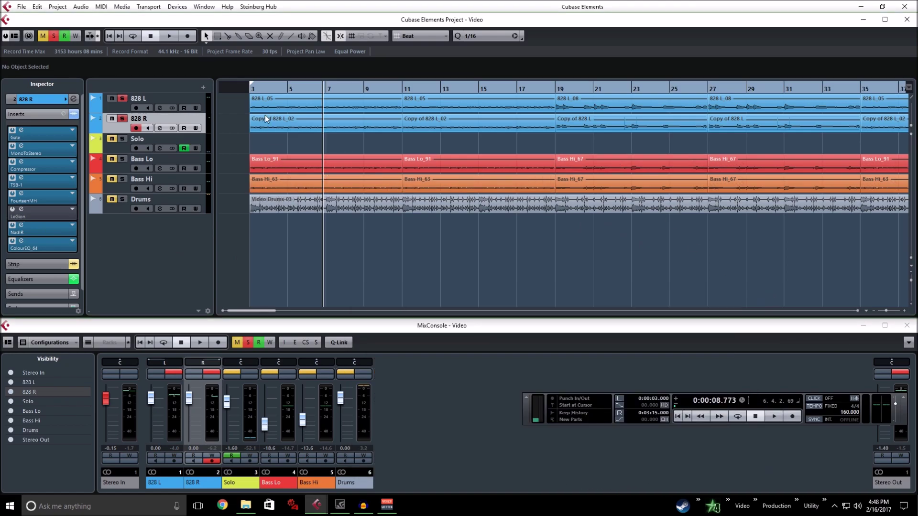
- Play 828 L and 828 R together from bar 3, stopping after a few bars
left_click(254, 92)
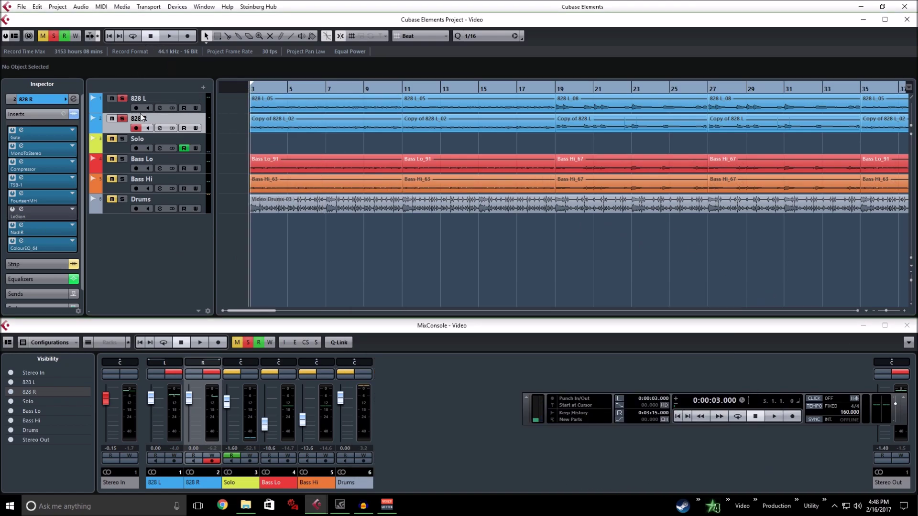
left_click(168, 36)
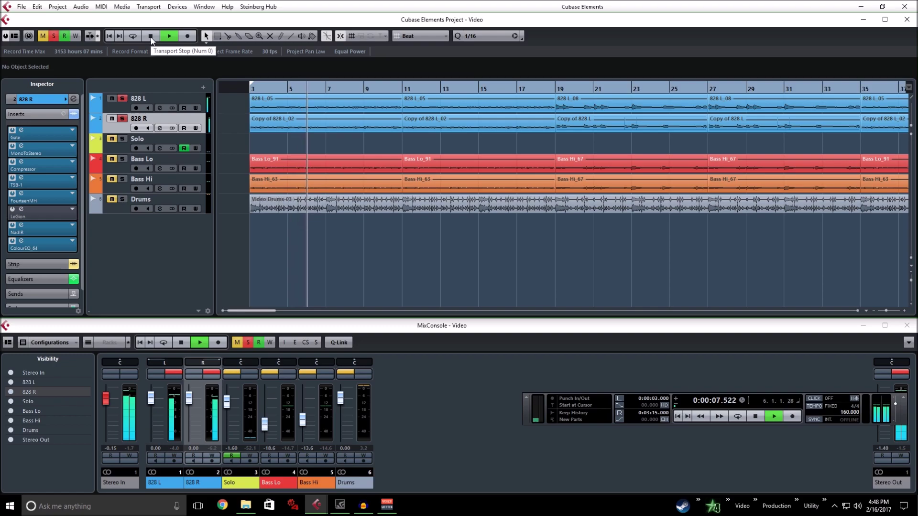
left_click(151, 36)
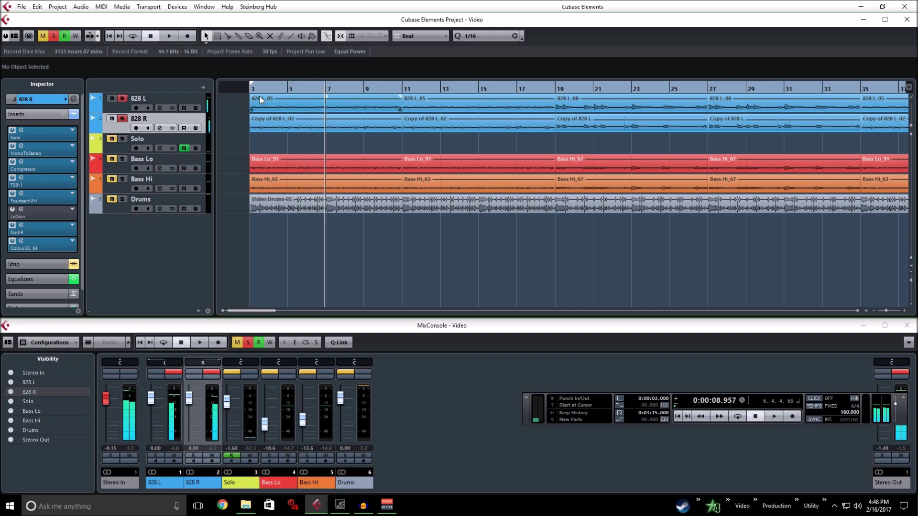
- Take 828 R out of solo, swap the 828 L amp from FourteenMH to LeGion, and open the LeGion editor
left_click(121, 105)
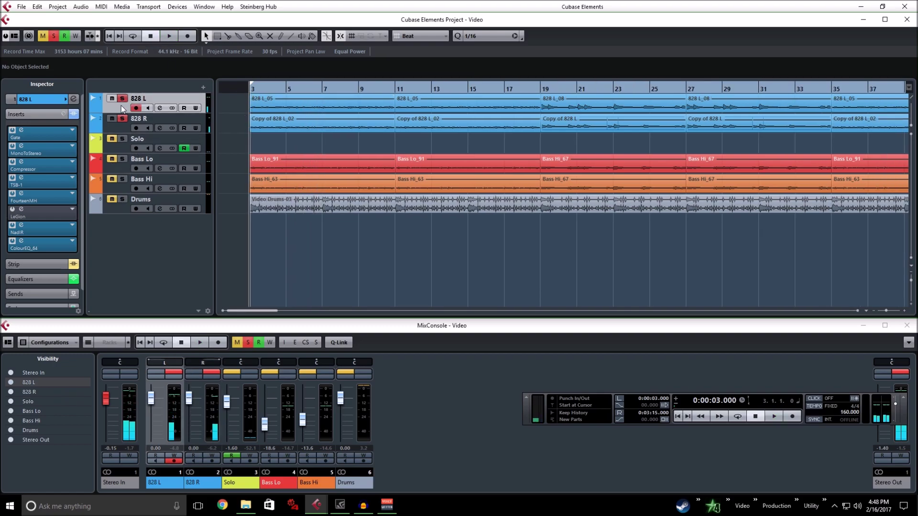
left_click(161, 108)
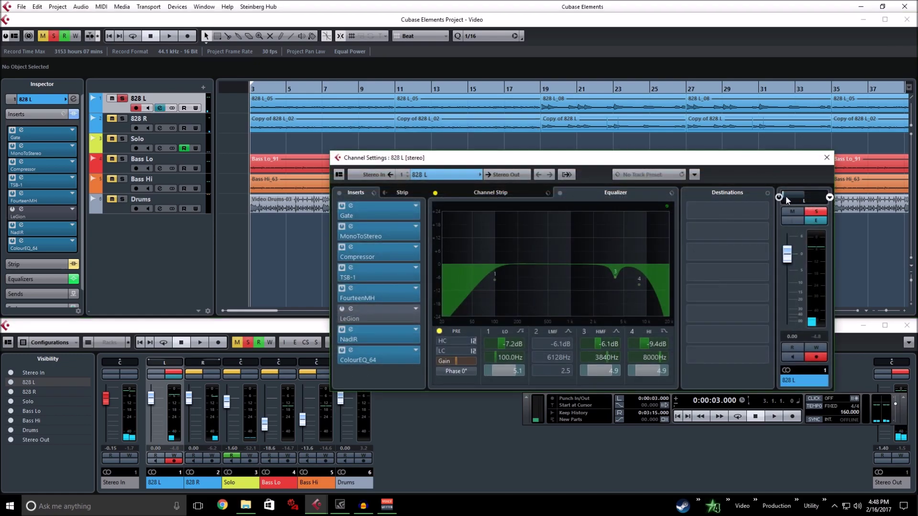
left_click(822, 159)
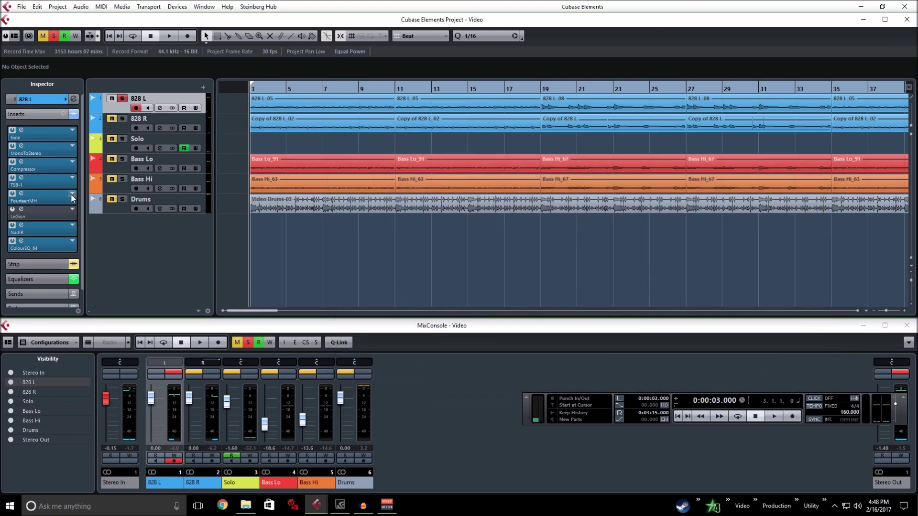
left_click(13, 194)
left_click(13, 209)
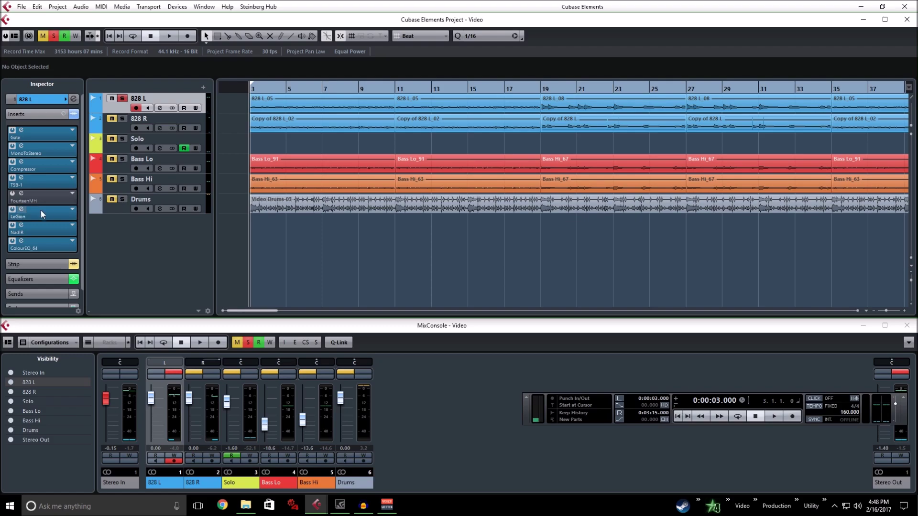
left_click(34, 214)
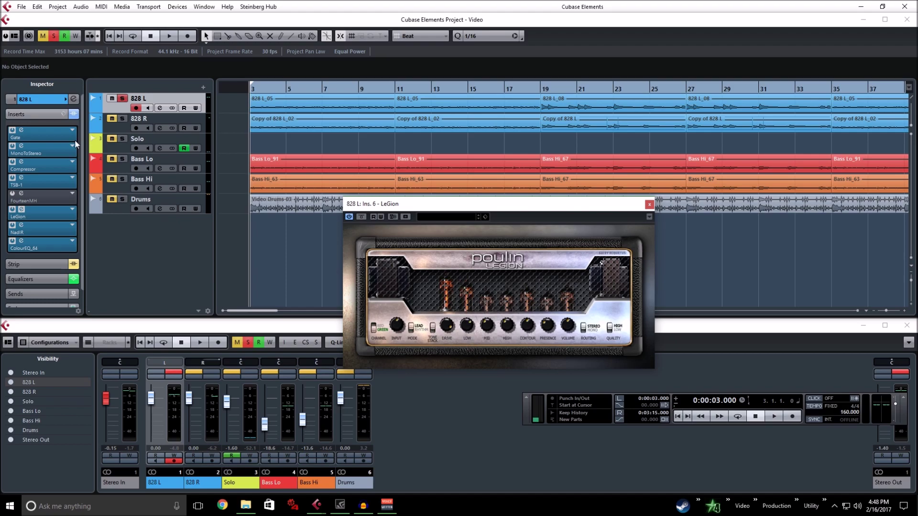
- Play 828 L alone through LeGion, add 828 R to the solo and play both guitars together
left_click(171, 34)
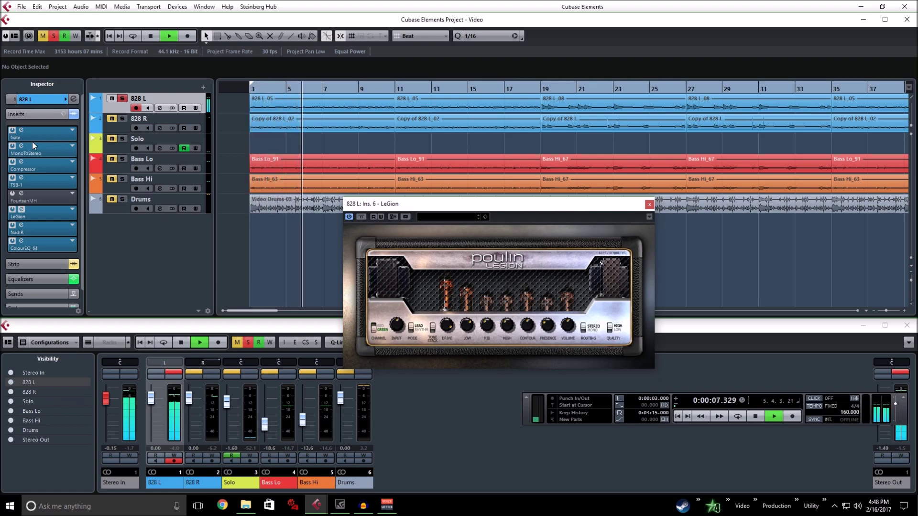
left_click(155, 37)
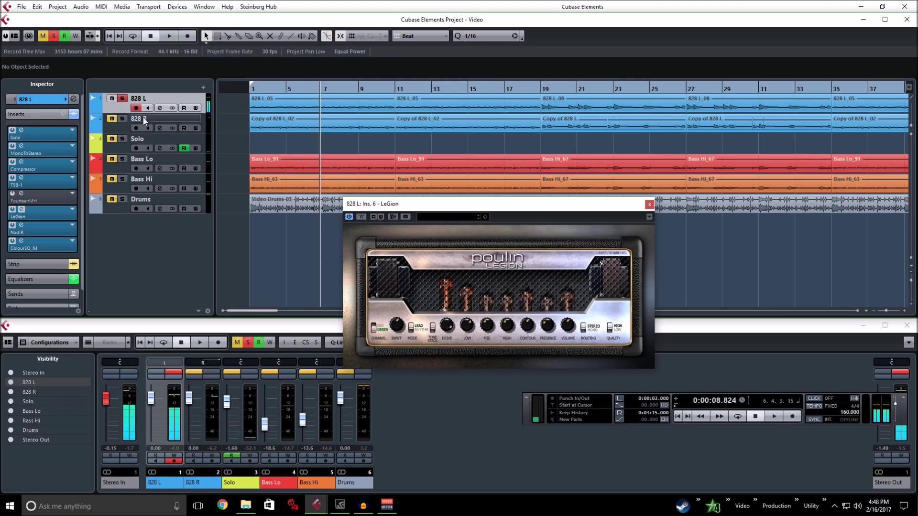
left_click(160, 108)
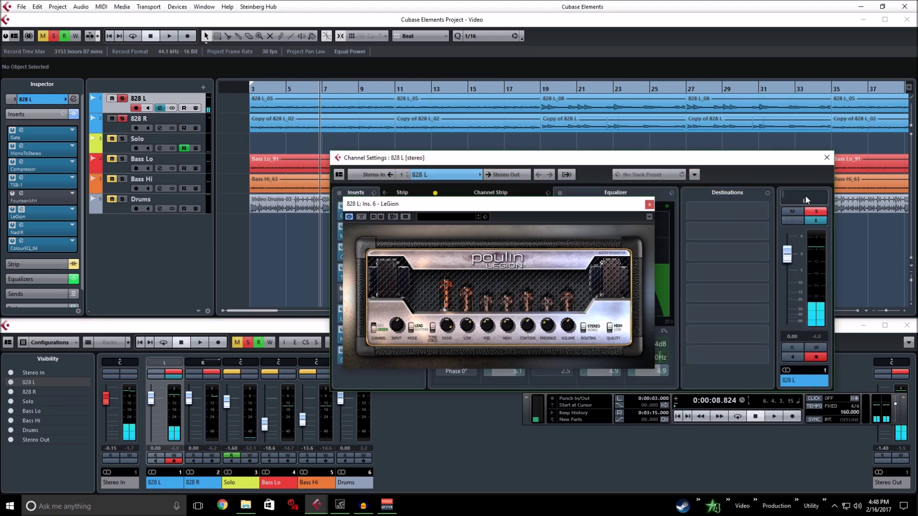
left_click(160, 108)
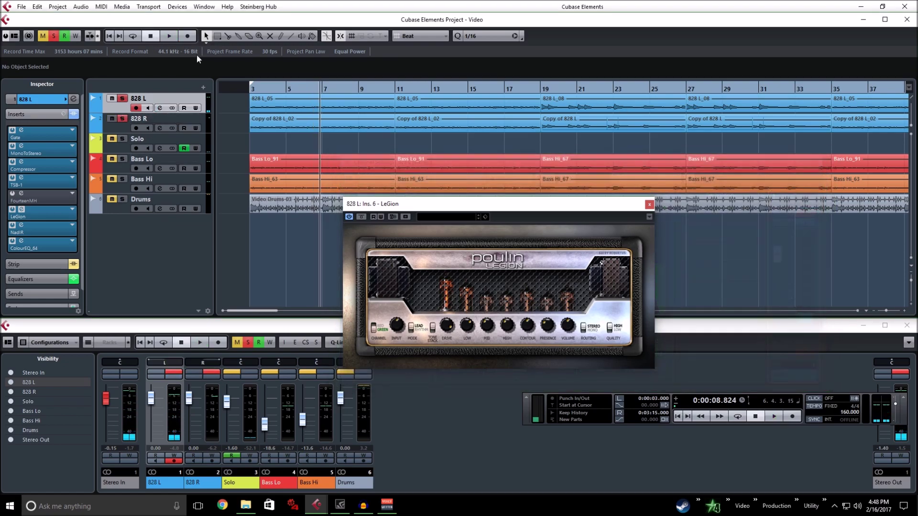
left_click(168, 36)
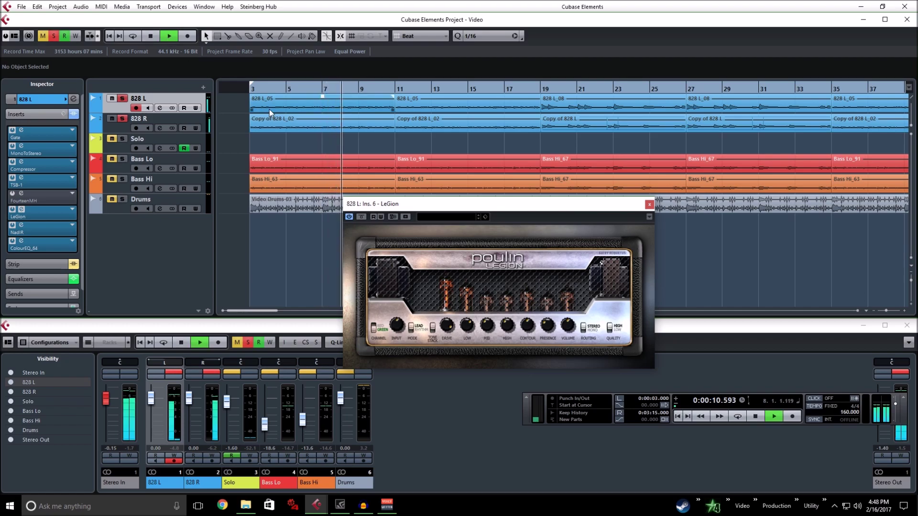
left_click(152, 37)
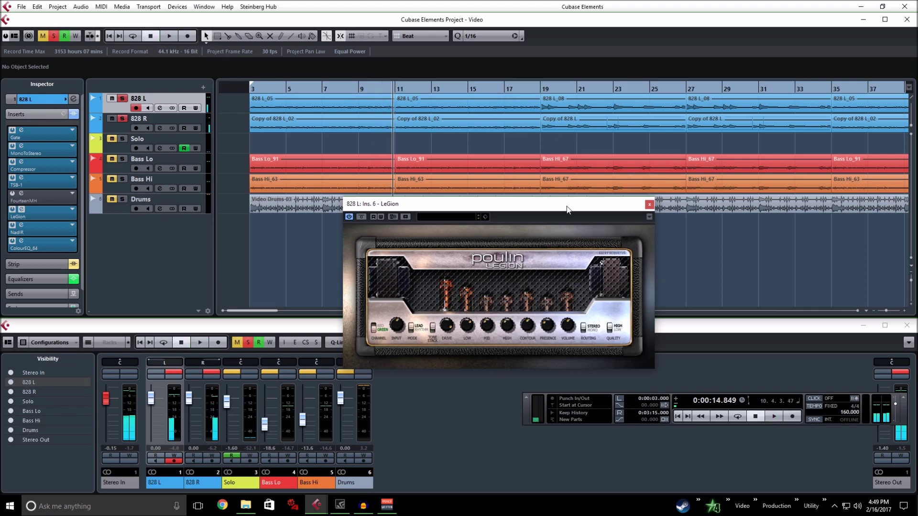
- Switch the 828 L amp back to FourteenMH, bypassing LeGion and keeping TSB-1 active
left_click(13, 192)
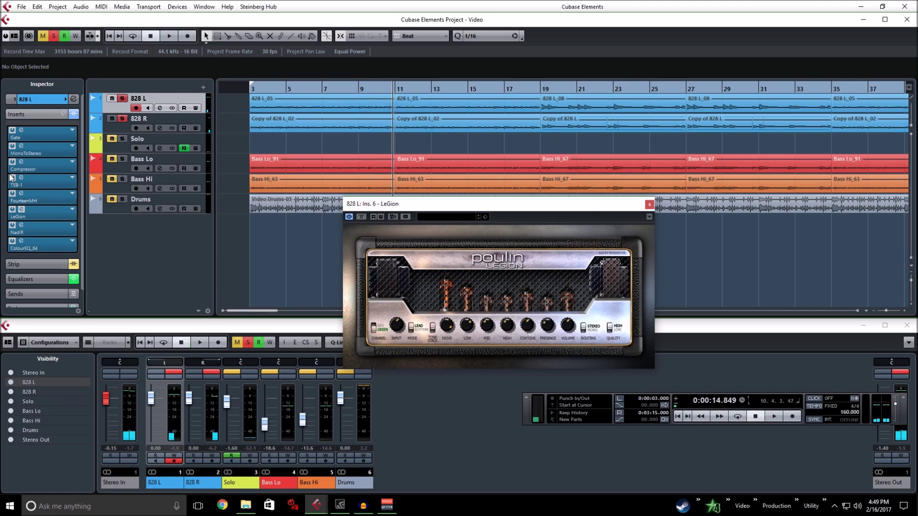
left_click(12, 177)
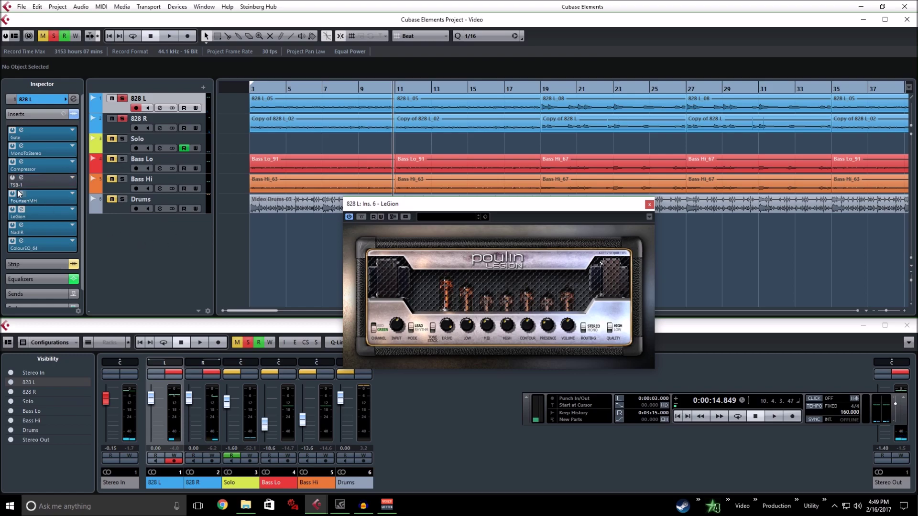
left_click(13, 194)
left_click(13, 178)
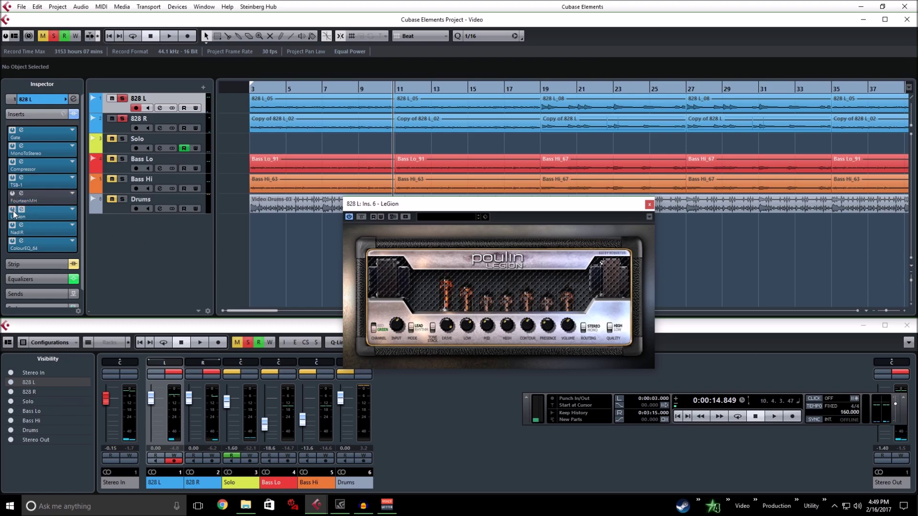
left_click(13, 209)
left_click(13, 193)
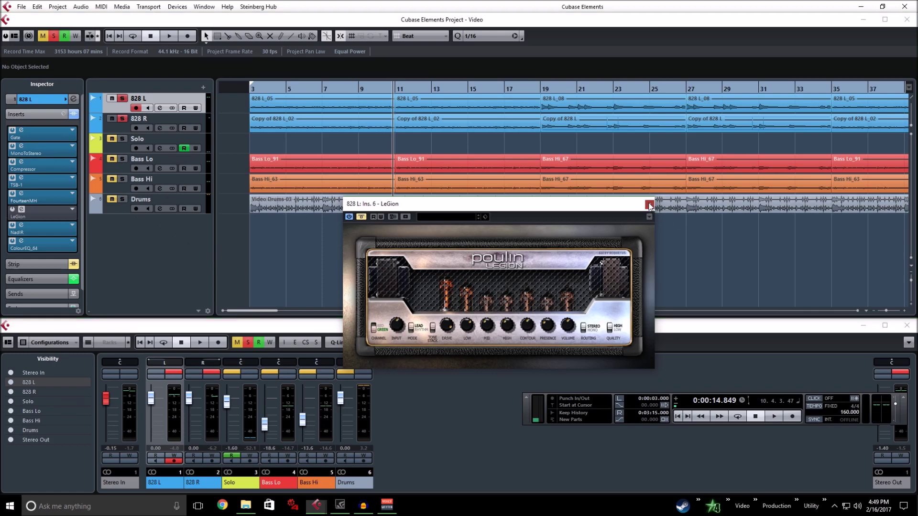
- Reopen the 828 L amp editors, FourteenMH and LeGion, and move LeGion aside so both can be compared
left_click(649, 204)
left_click(21, 194)
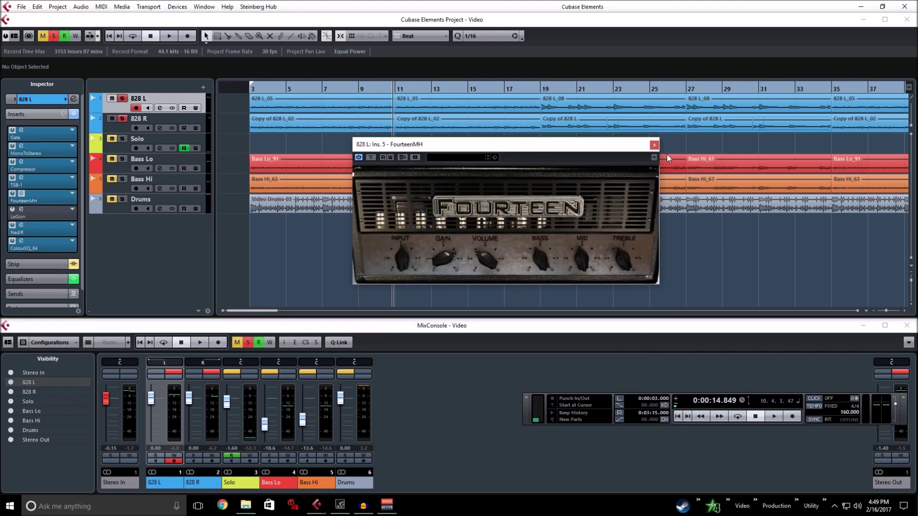
left_click(21, 209)
left_click_drag(514, 206, 726, 203)
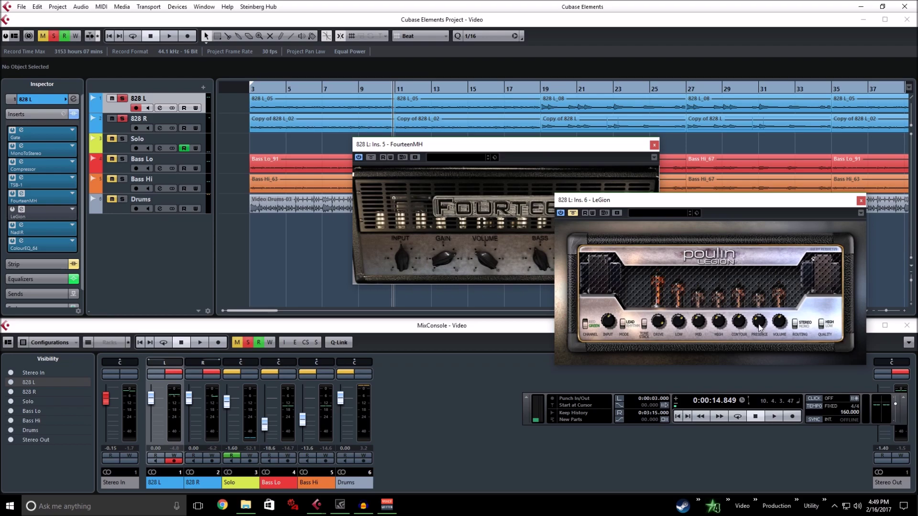
- Close the LeGion and FourteenMH amp editors of the 828 L track
left_click(860, 200)
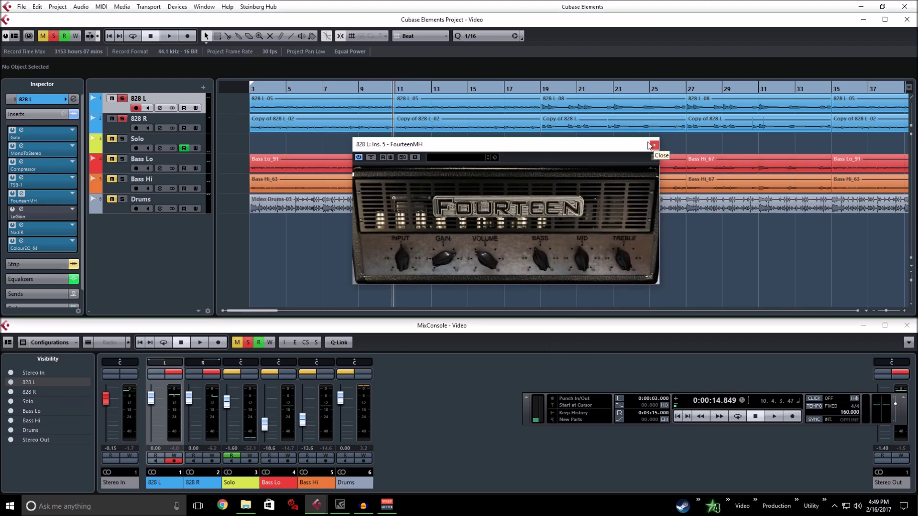
left_click_drag(546, 144, 533, 152)
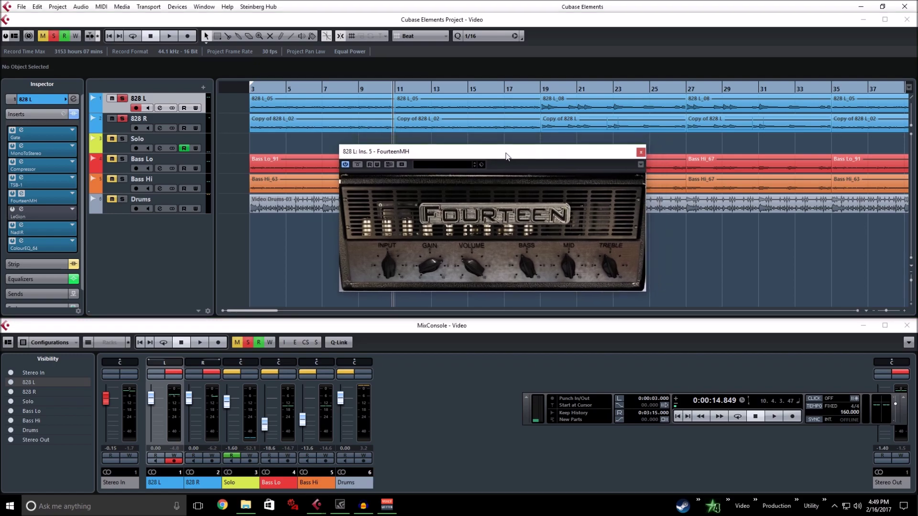
left_click(639, 153)
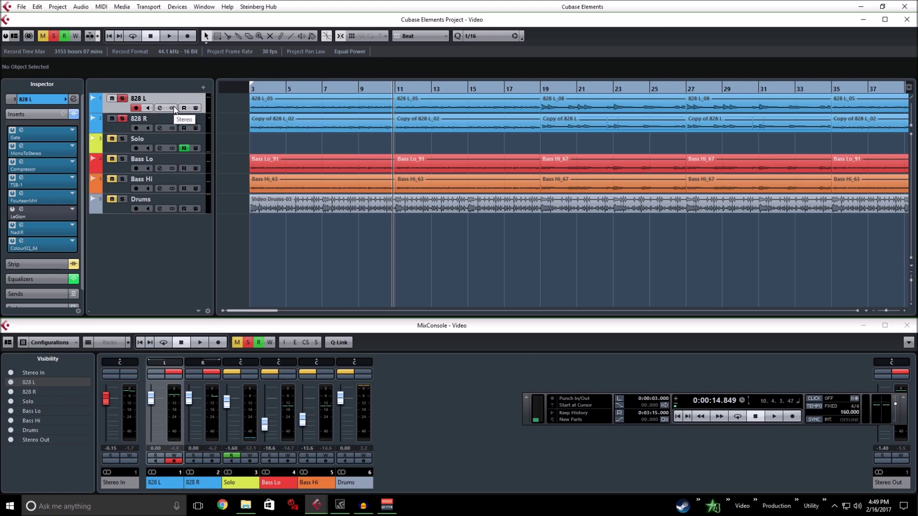
right_click(58, 137)
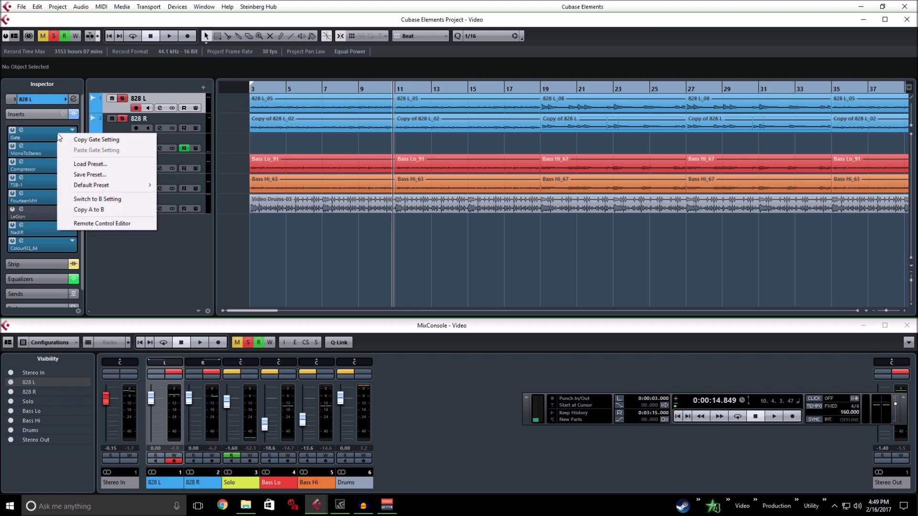
left_click(187, 273)
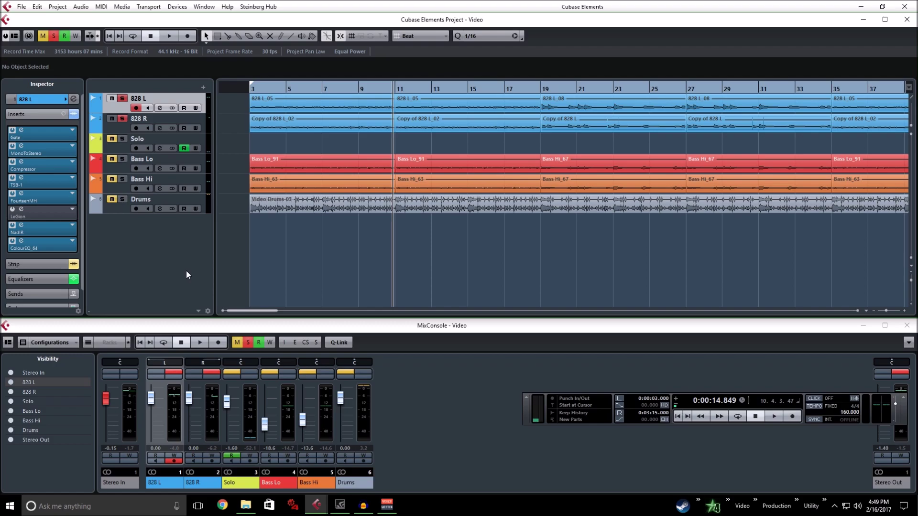
double_click(50, 184)
left_click(343, 146)
- Place the cursor at bar 3, clear all track solos, and play a short stretch of the full mix
left_click_drag(249, 309, 243, 310)
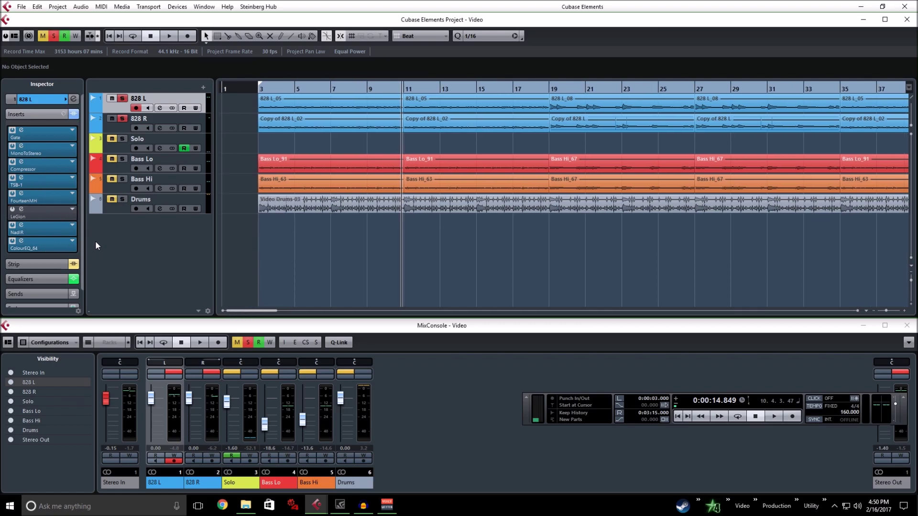
left_click(262, 91)
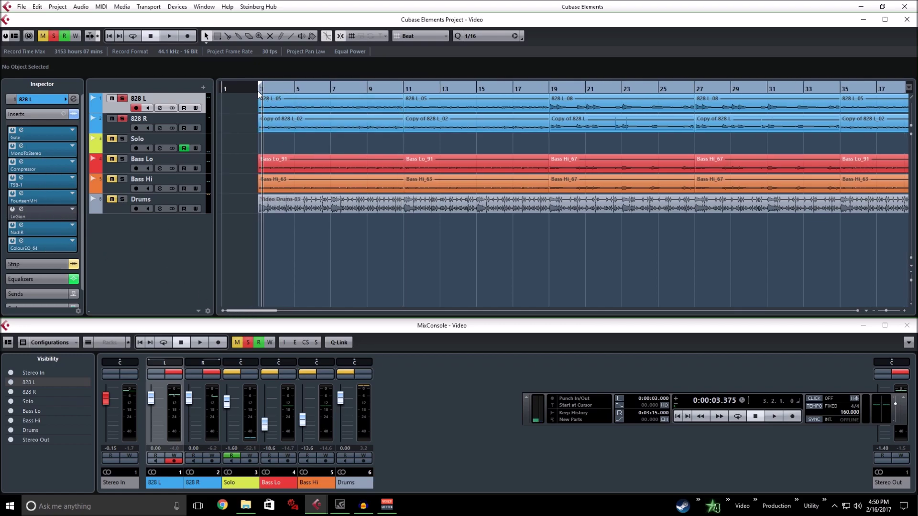
left_click(54, 36)
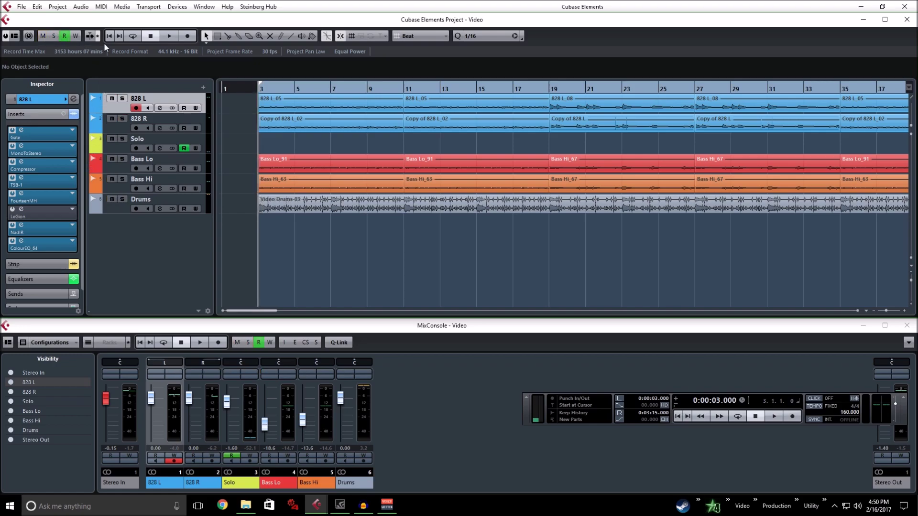
left_click(167, 36)
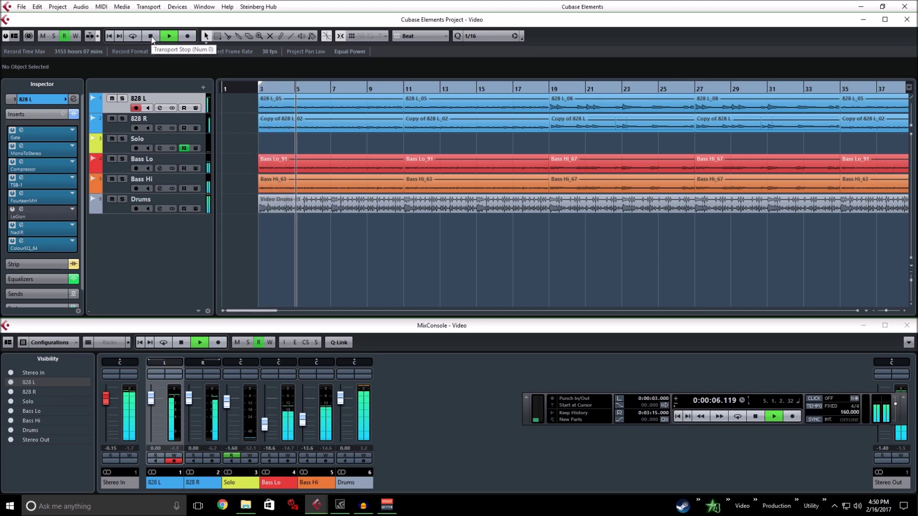
right_click(152, 40)
left_click(139, 31)
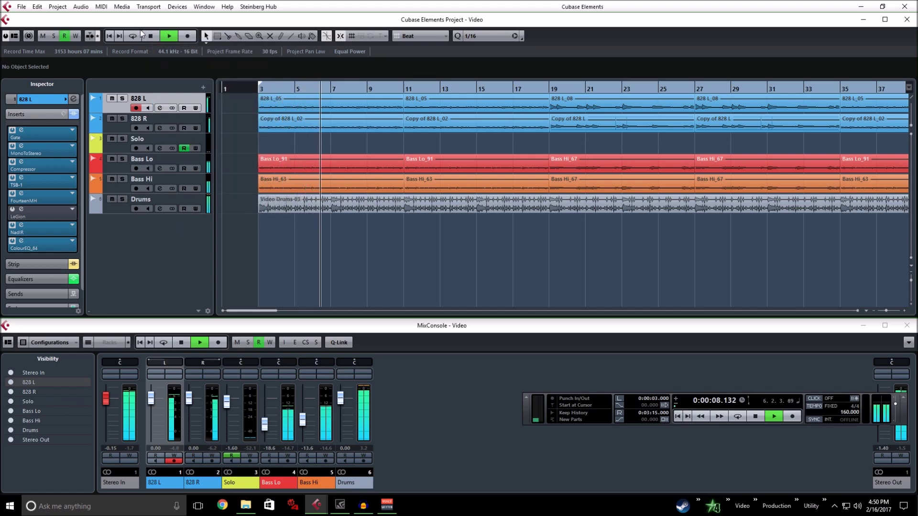
left_click(150, 36)
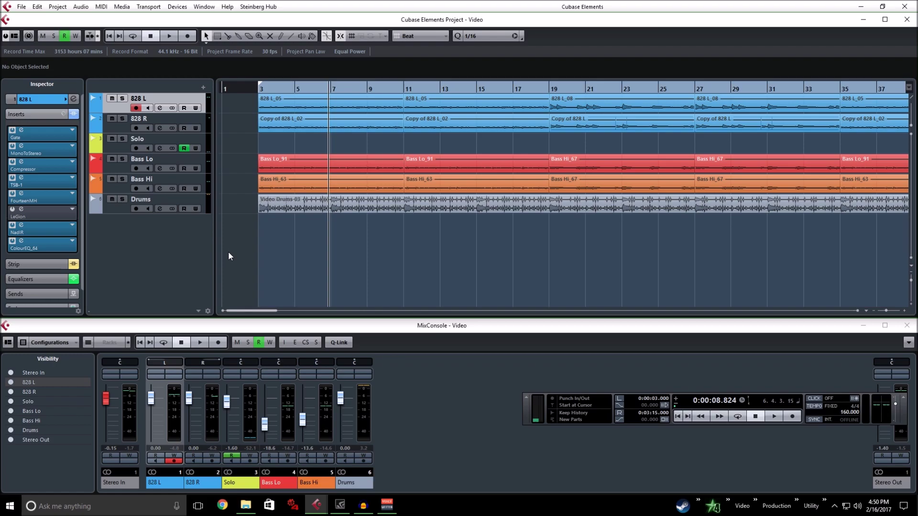
- Return the cursor to bar 3 and play the full mix from there
left_click_drag(224, 88, 222, 91)
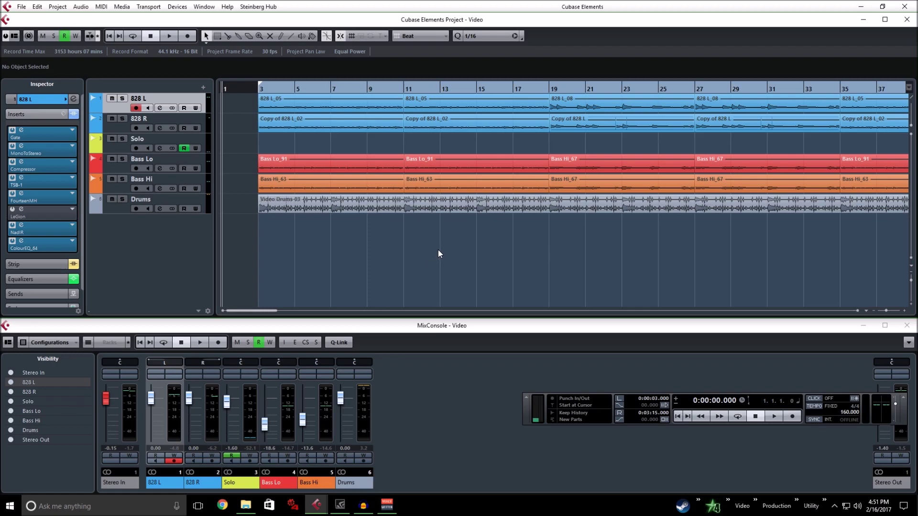
left_click(261, 89)
left_click(169, 36)
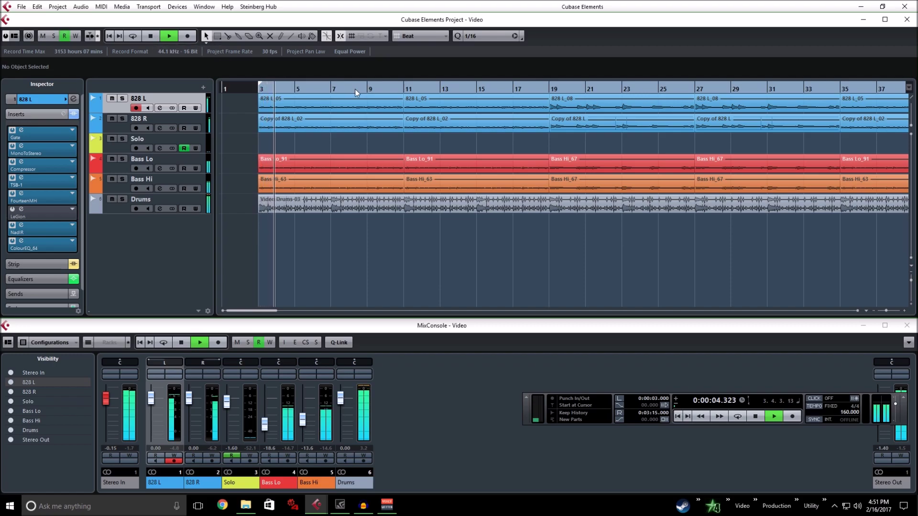
- Jump the running playback ahead to bar 59, listen to that section, and stop
key("g")
key("g")
key("g")
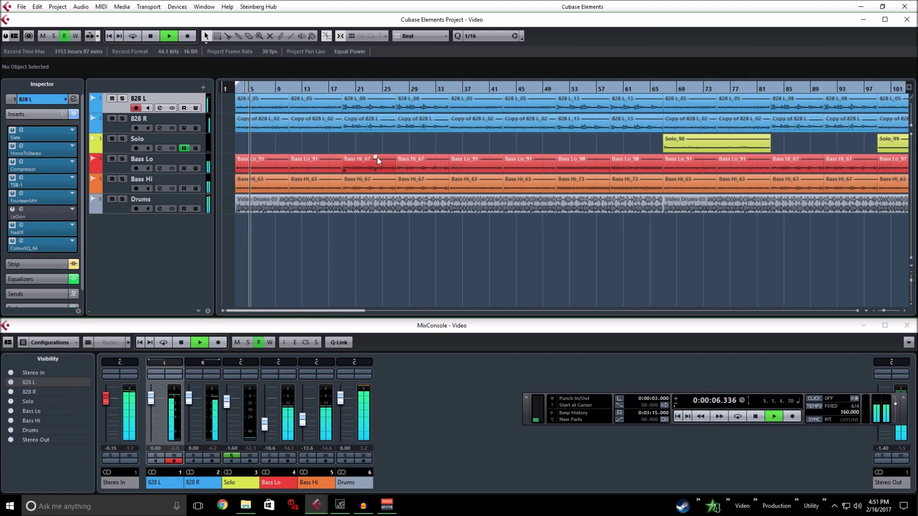
scroll(368, 156, "right", 10)
left_click(423, 86)
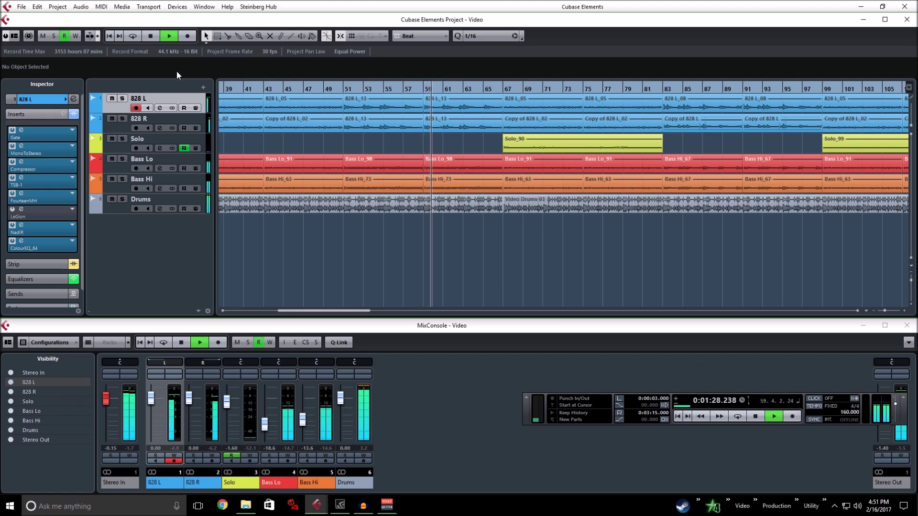
left_click(151, 36)
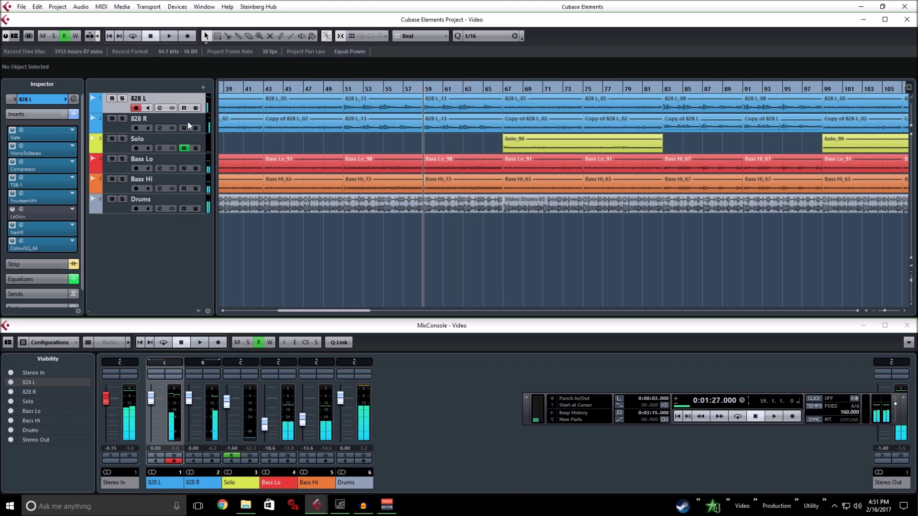
- Examine the insert chains of the Bass Lo, Bass Hi, Drums and Solo tracks in turn
left_click_drag(308, 311, 257, 311)
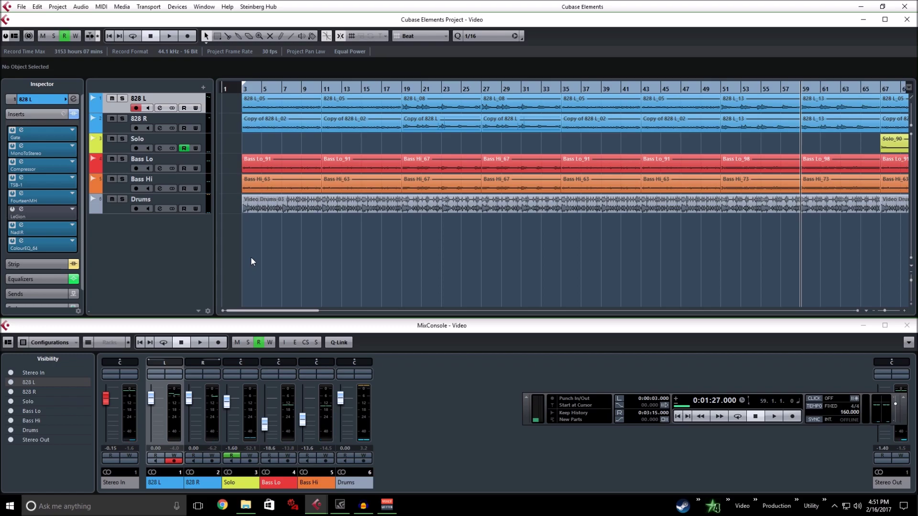
left_click(122, 170)
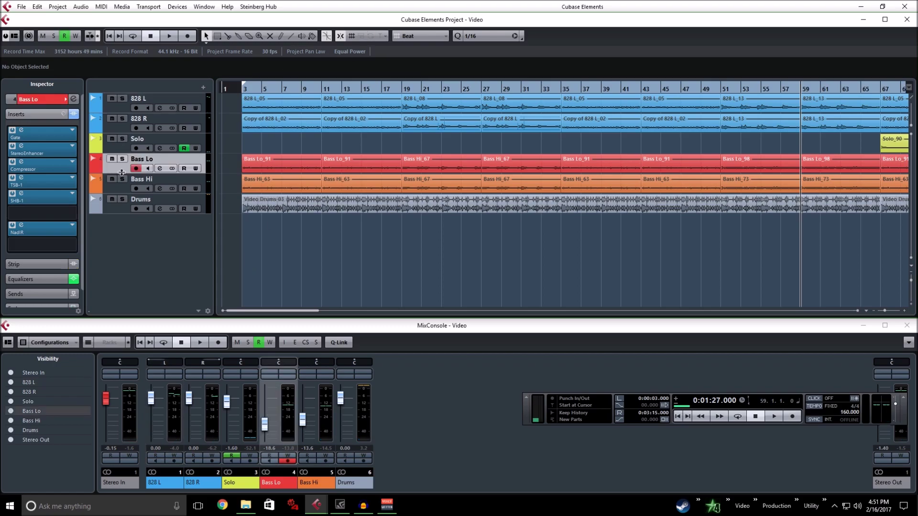
left_click(119, 187)
left_click(123, 209)
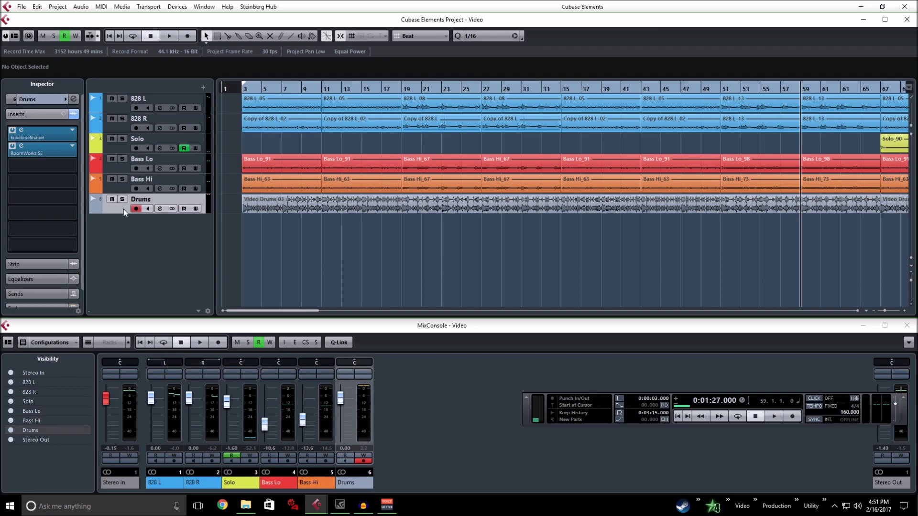
left_click(114, 151)
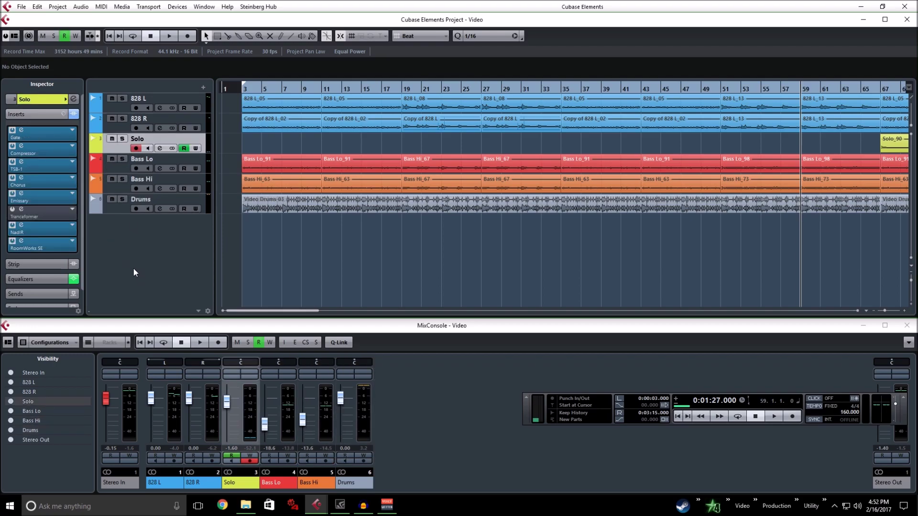